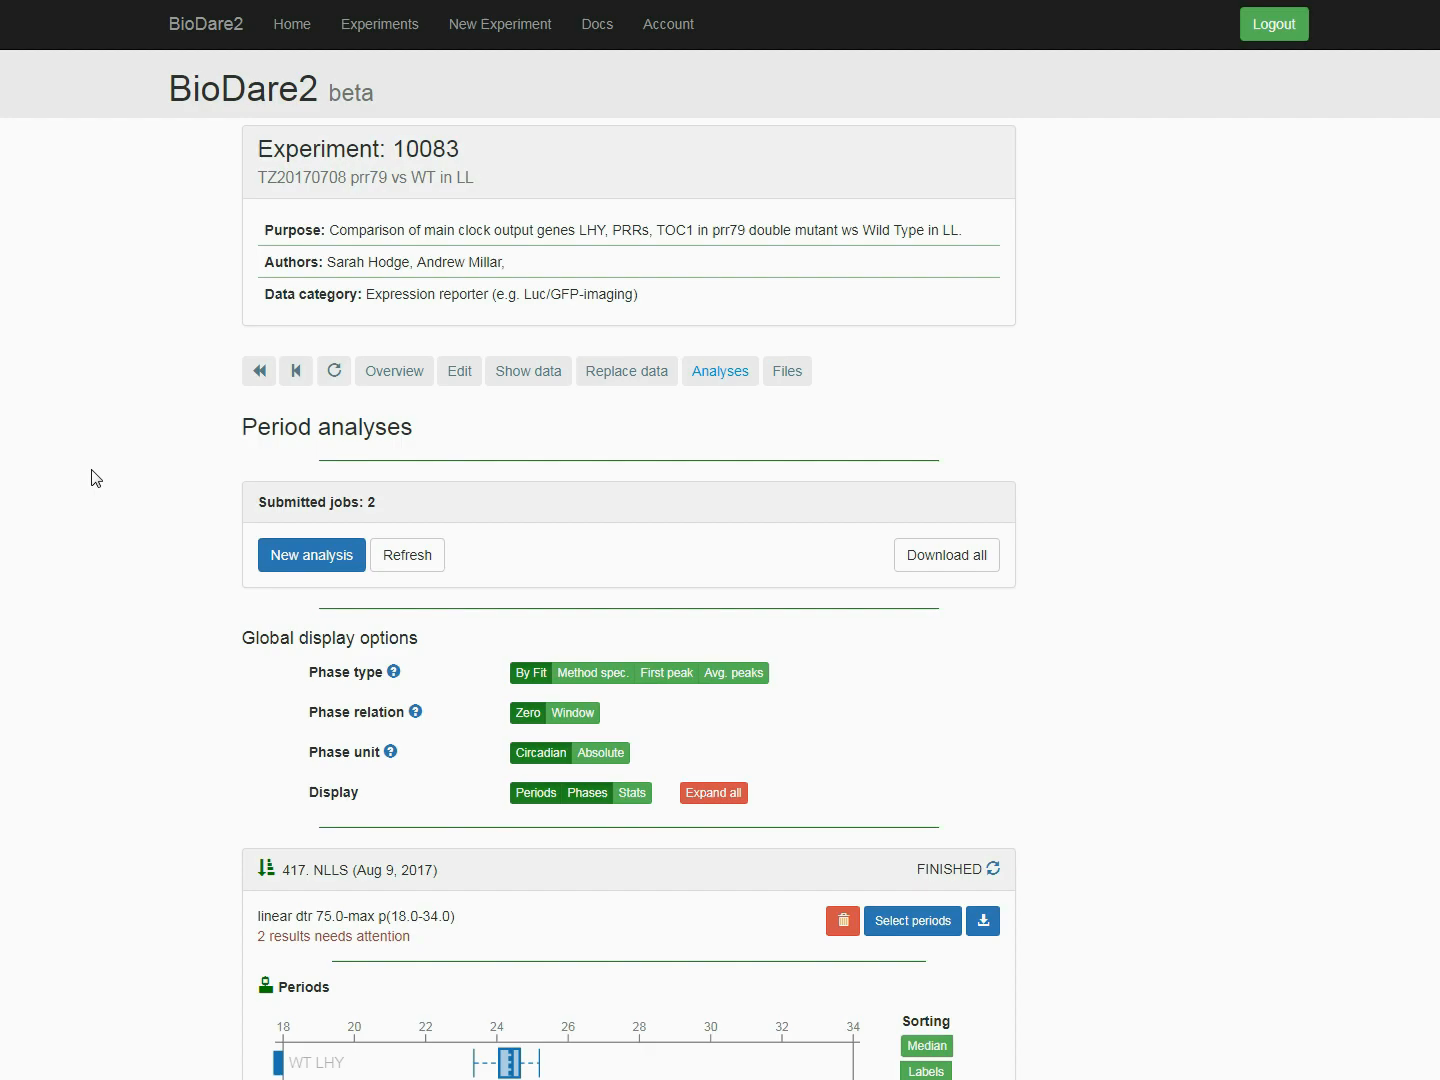
Step: Start a new period analysis with the data window beginning at 24 and linear dtr as the input data
click(305, 557)
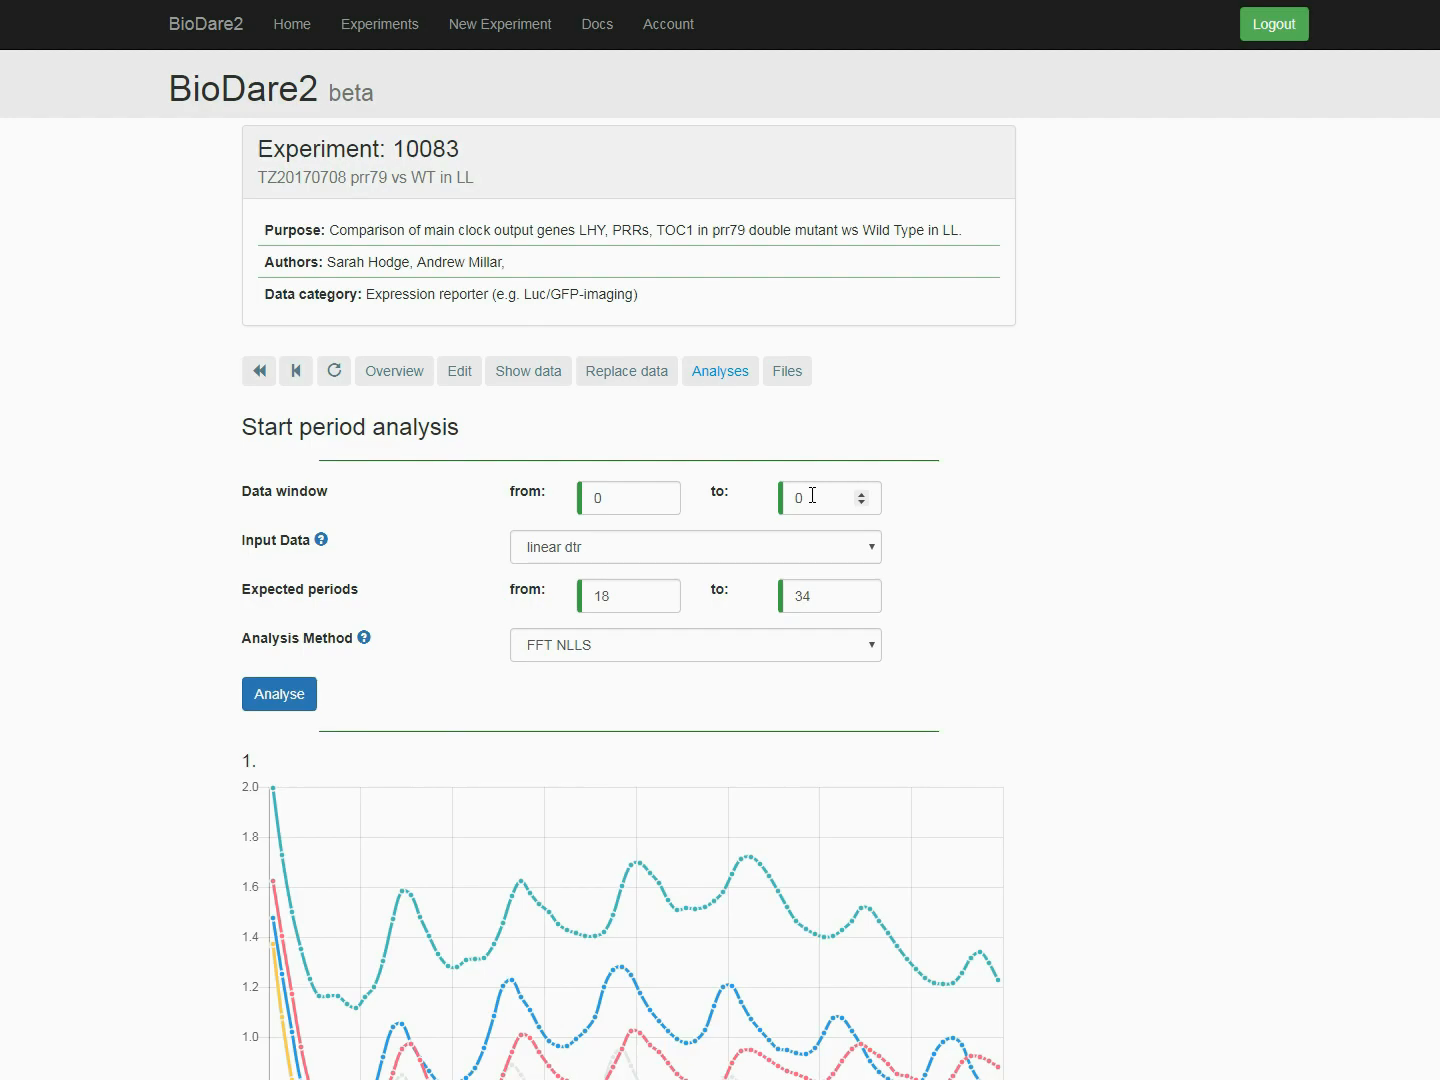
scroll(813, 495, down, 2)
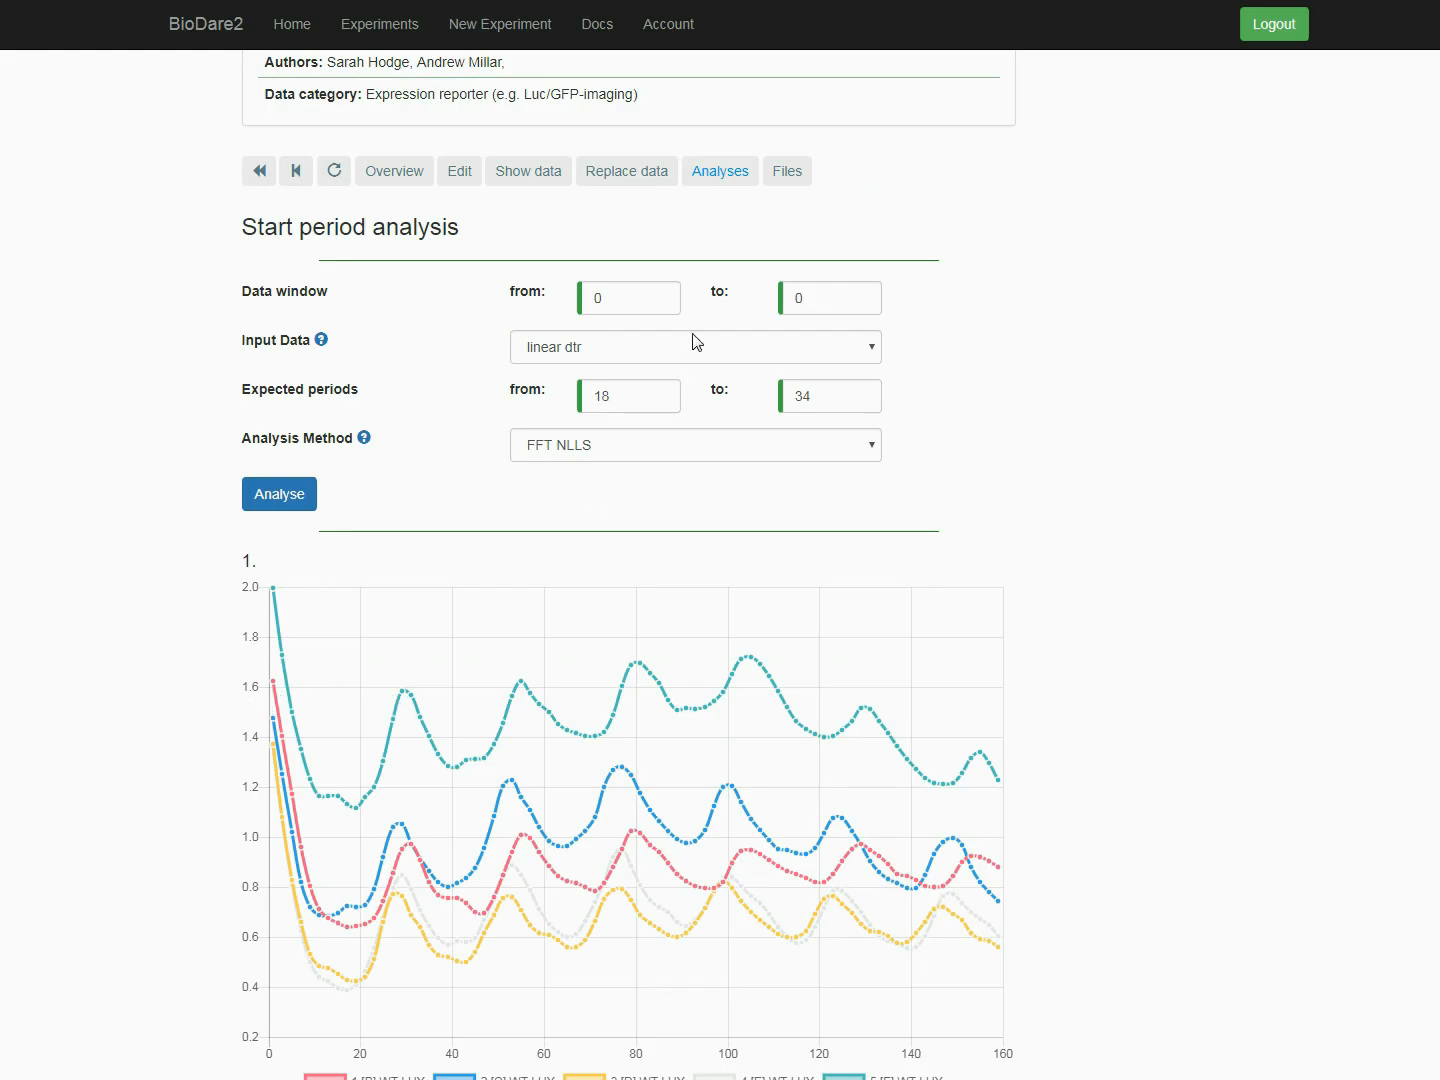
drag(661, 297, 568, 296)
text(24)
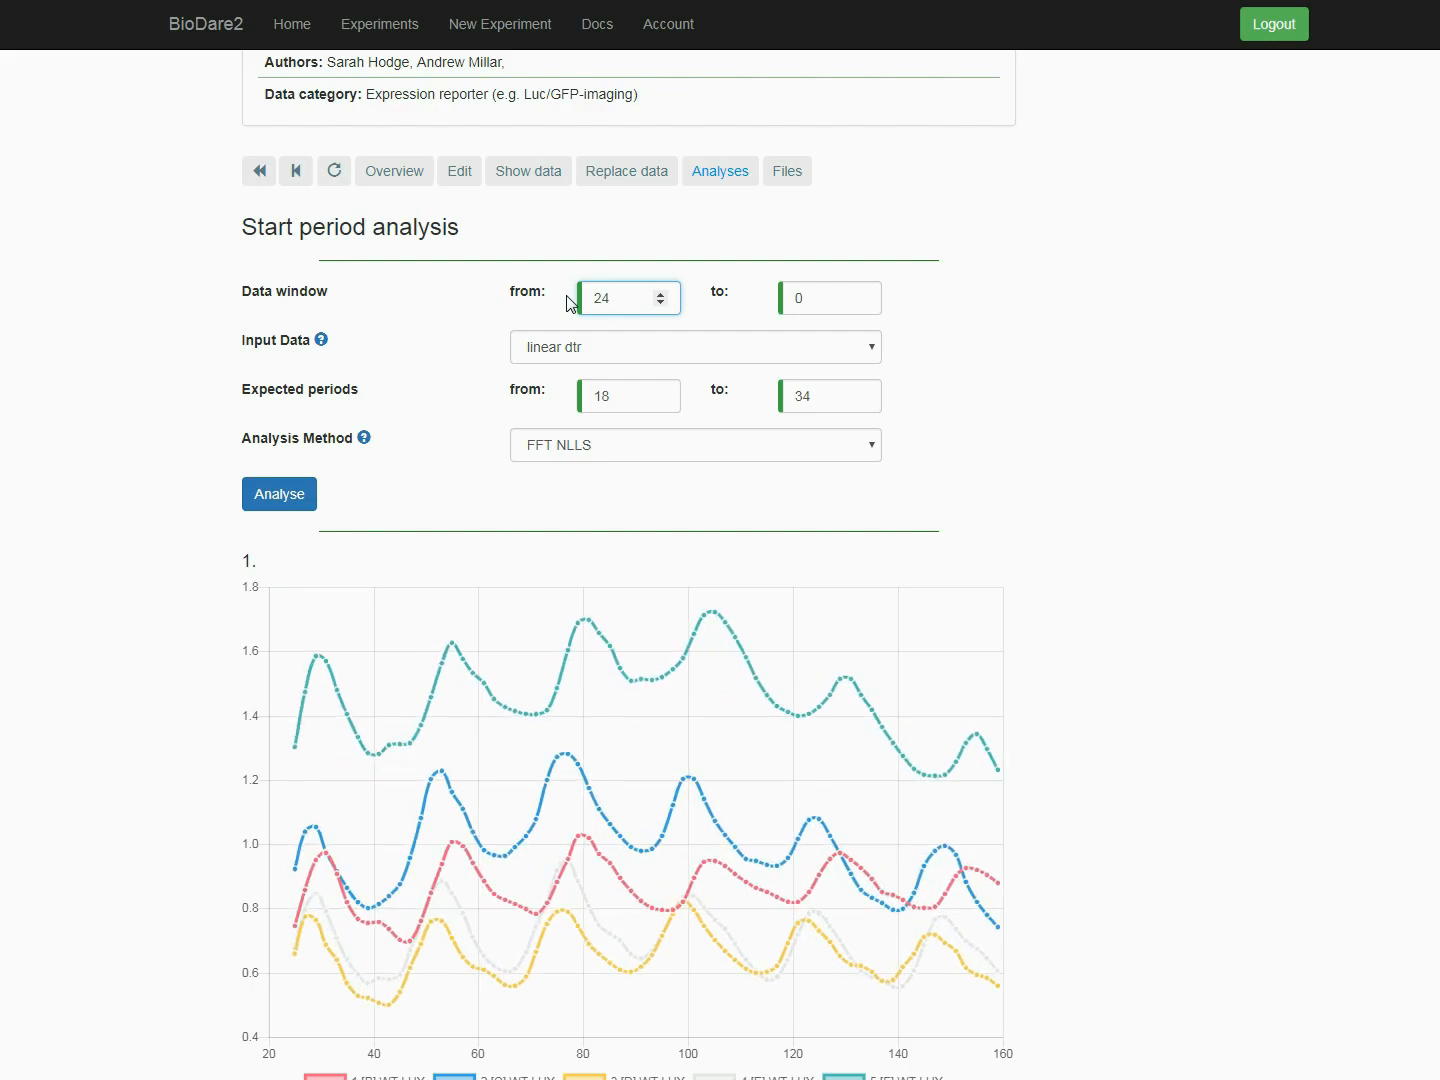
click(545, 357)
click(551, 392)
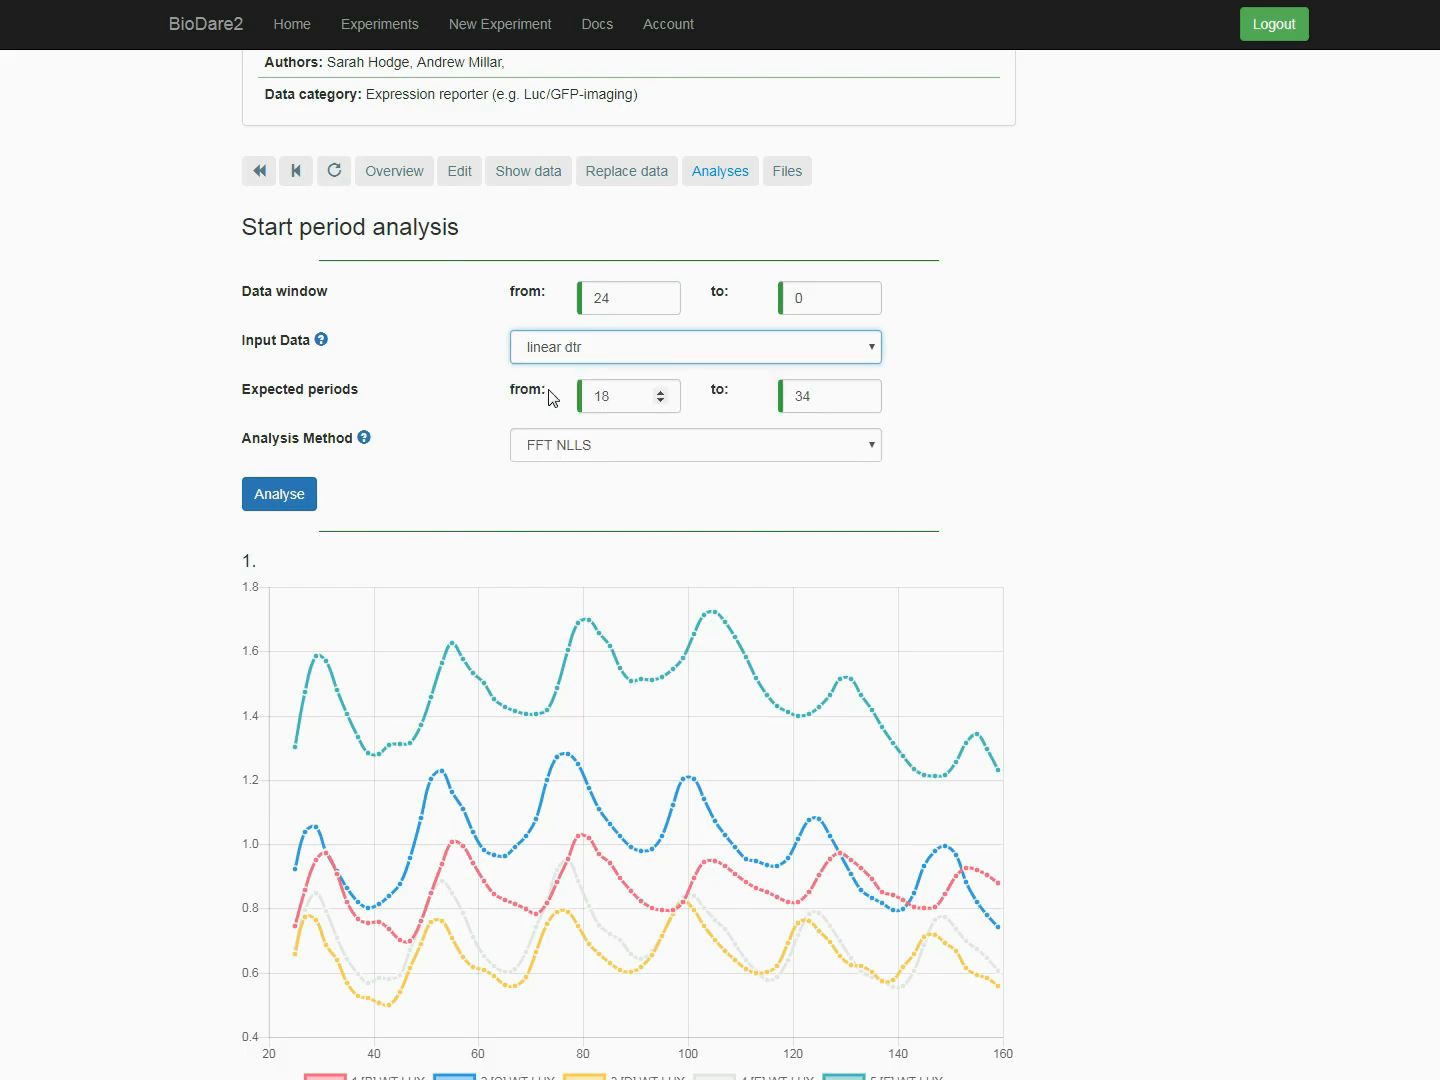
click(1028, 428)
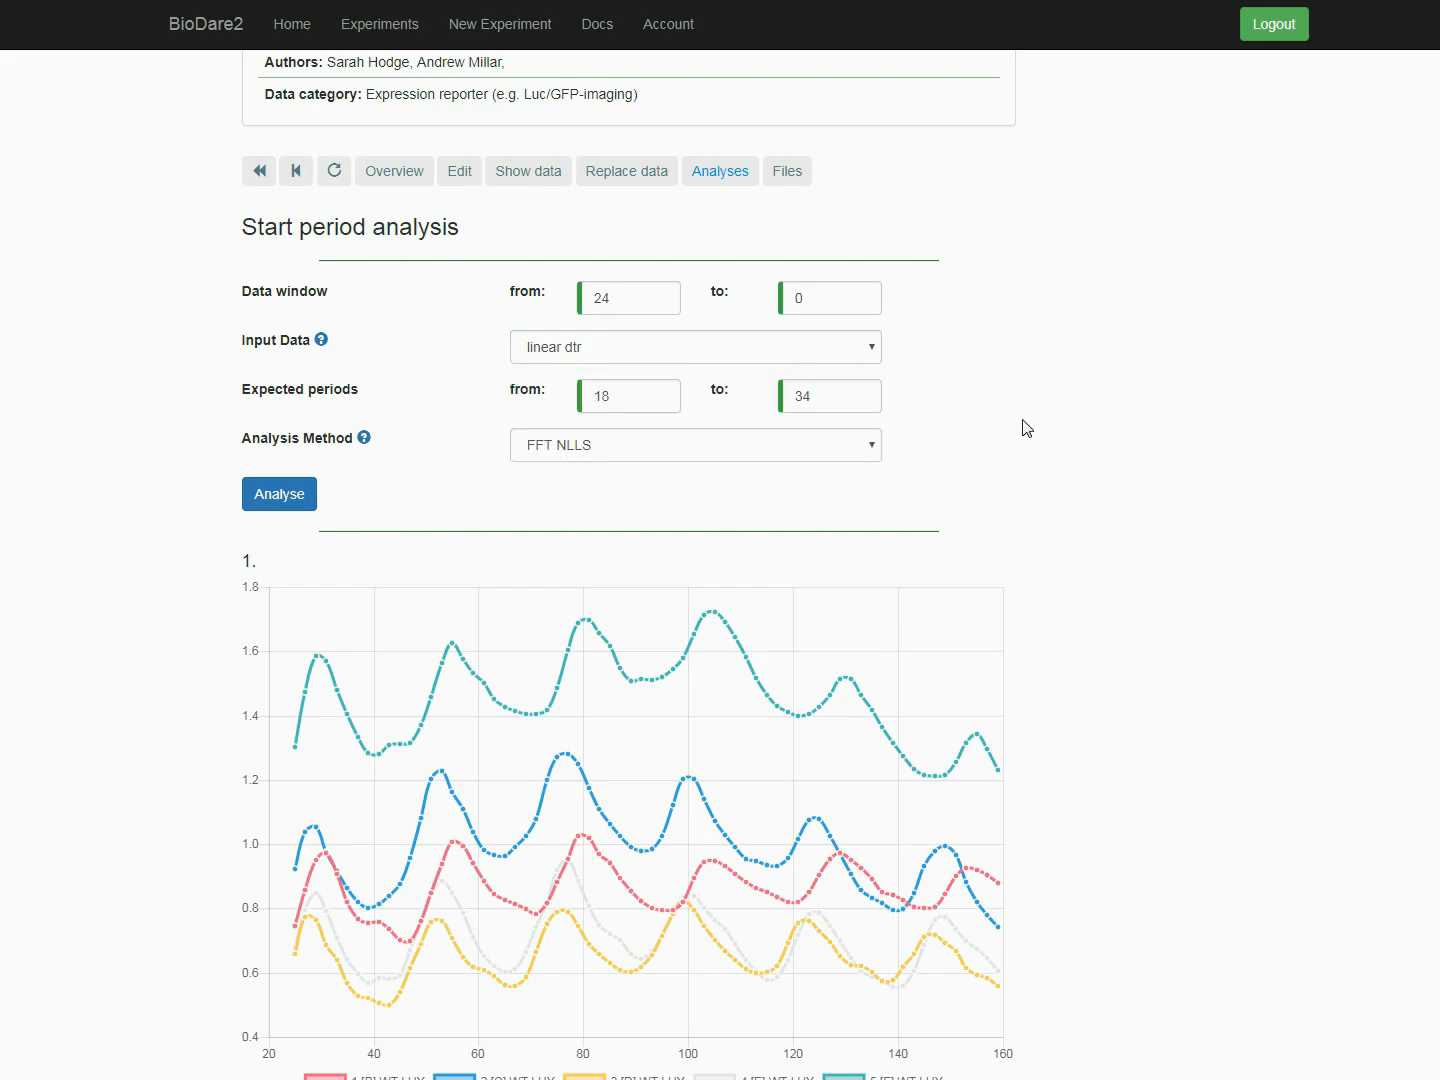
Step: Examine the time series plots of the experiment's data trimmed to the chosen data window
scroll(1027, 428, down, 5)
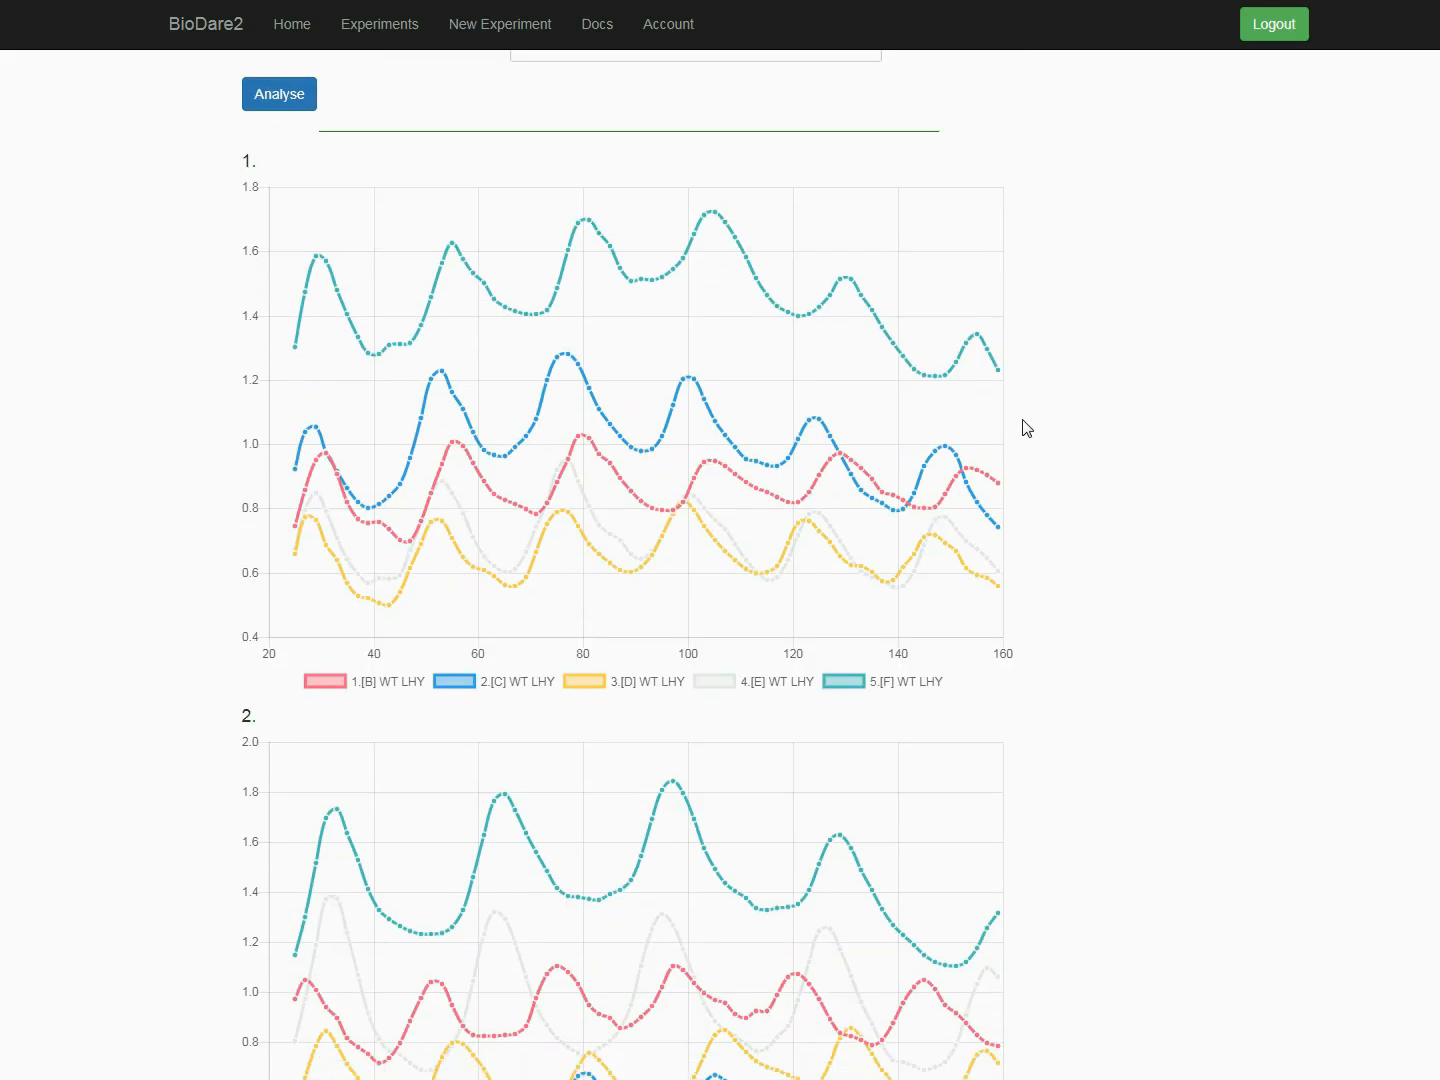
scroll(1027, 427, down, 3)
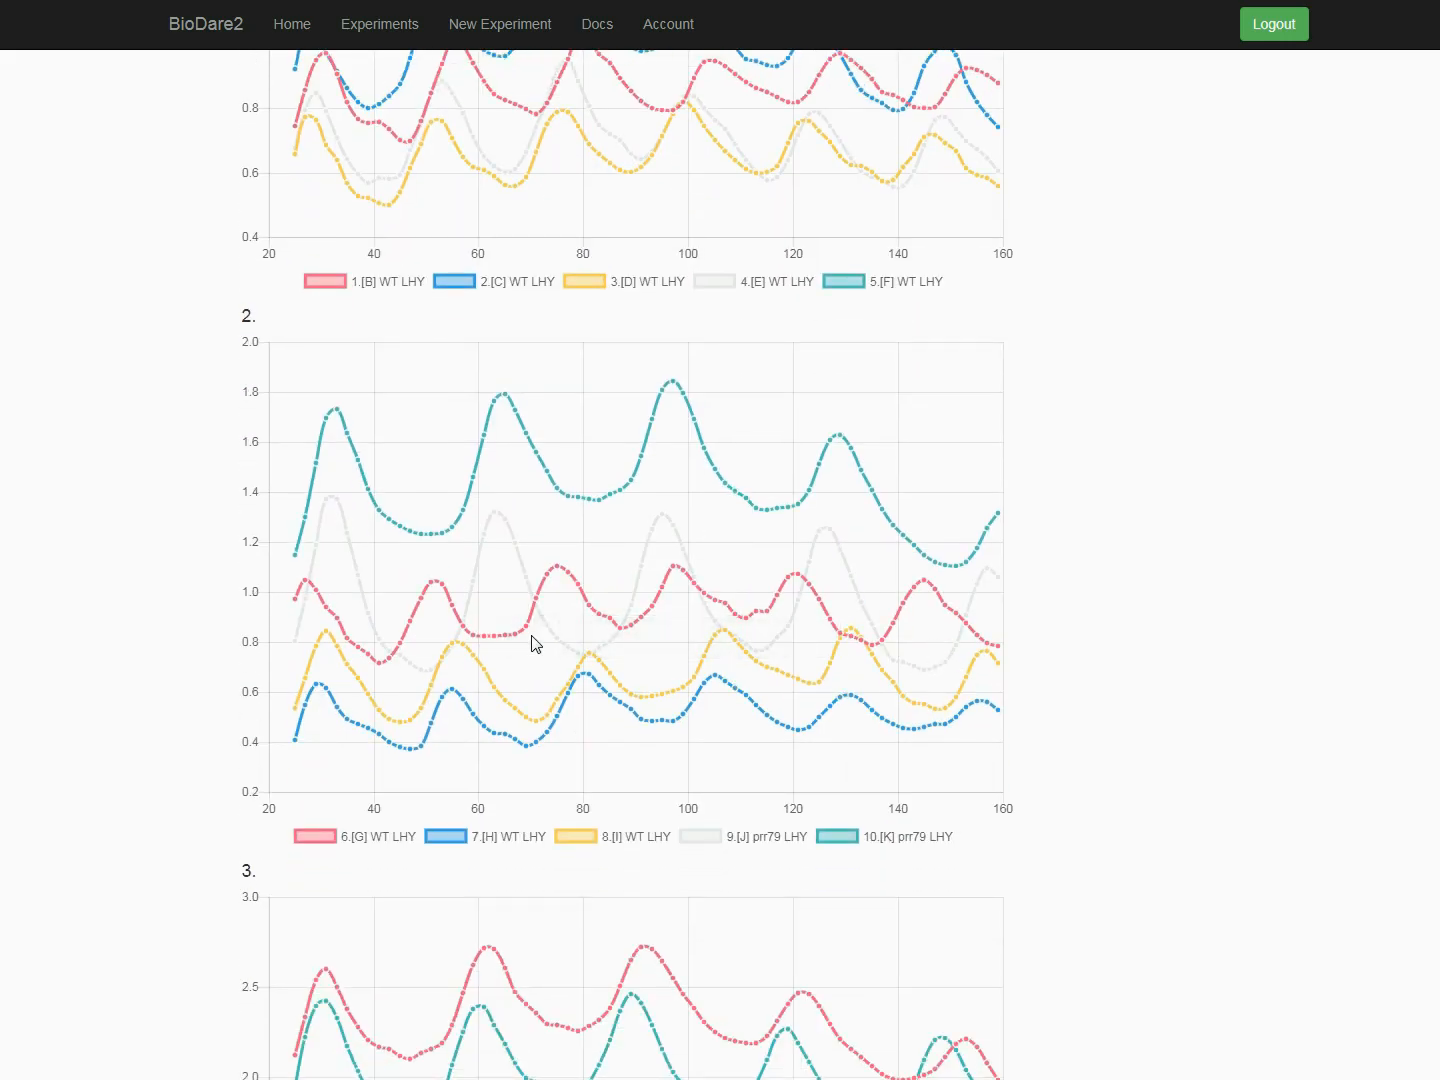
scroll(619, 514, down, 7)
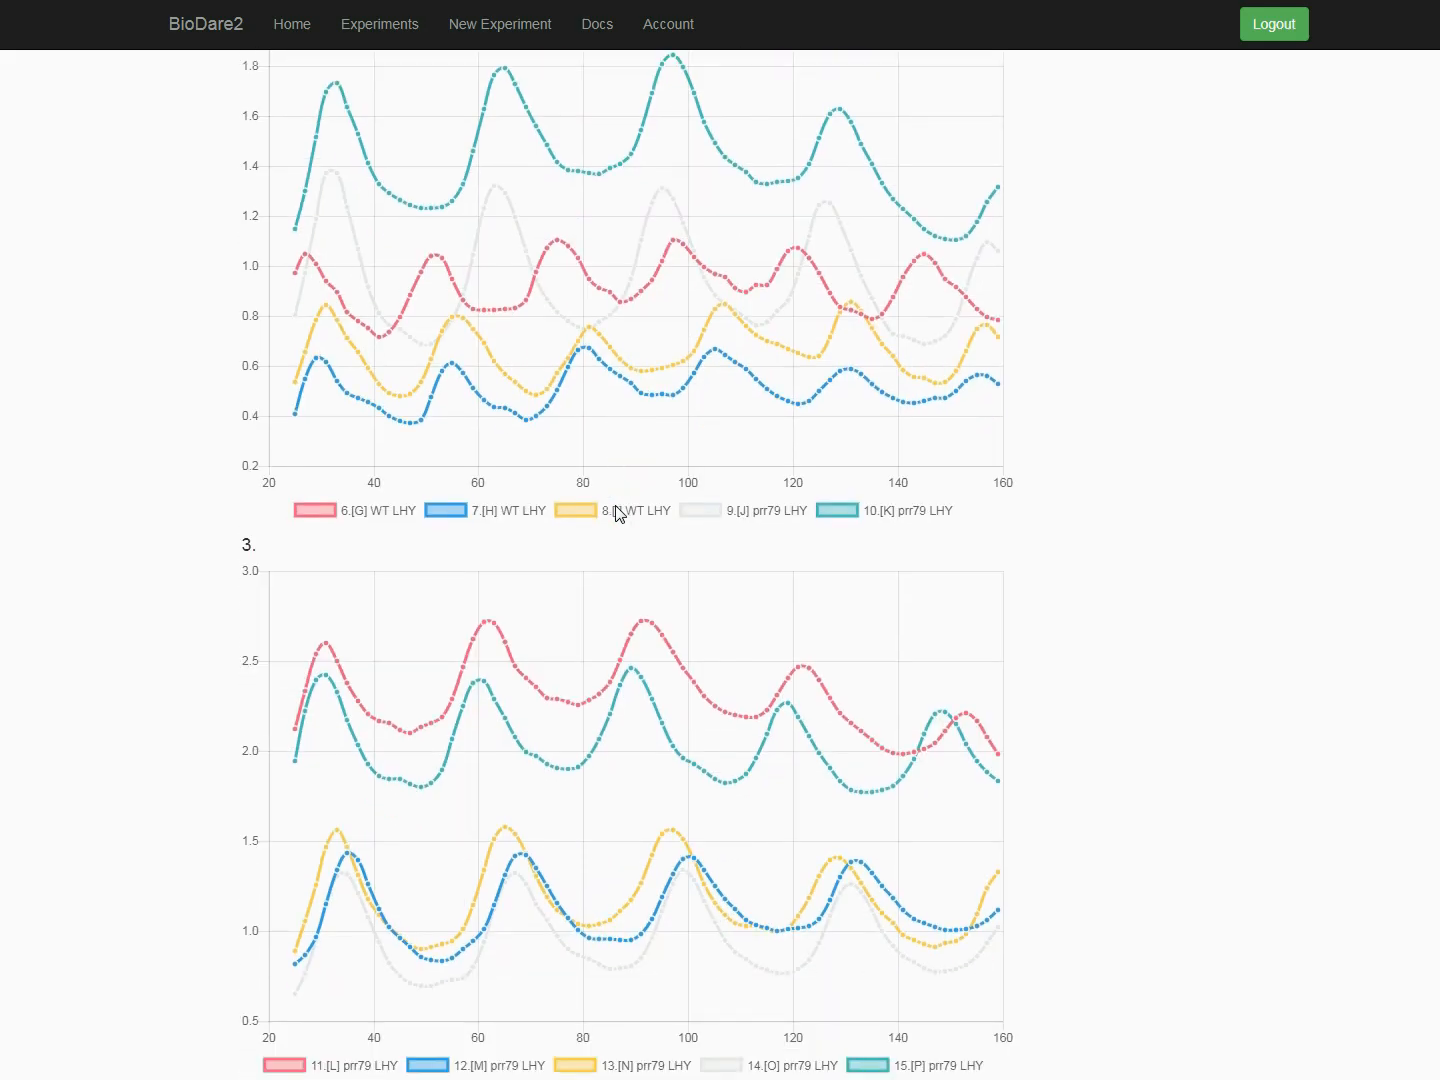
scroll(619, 514, down, 3)
scroll(619, 514, up, 5)
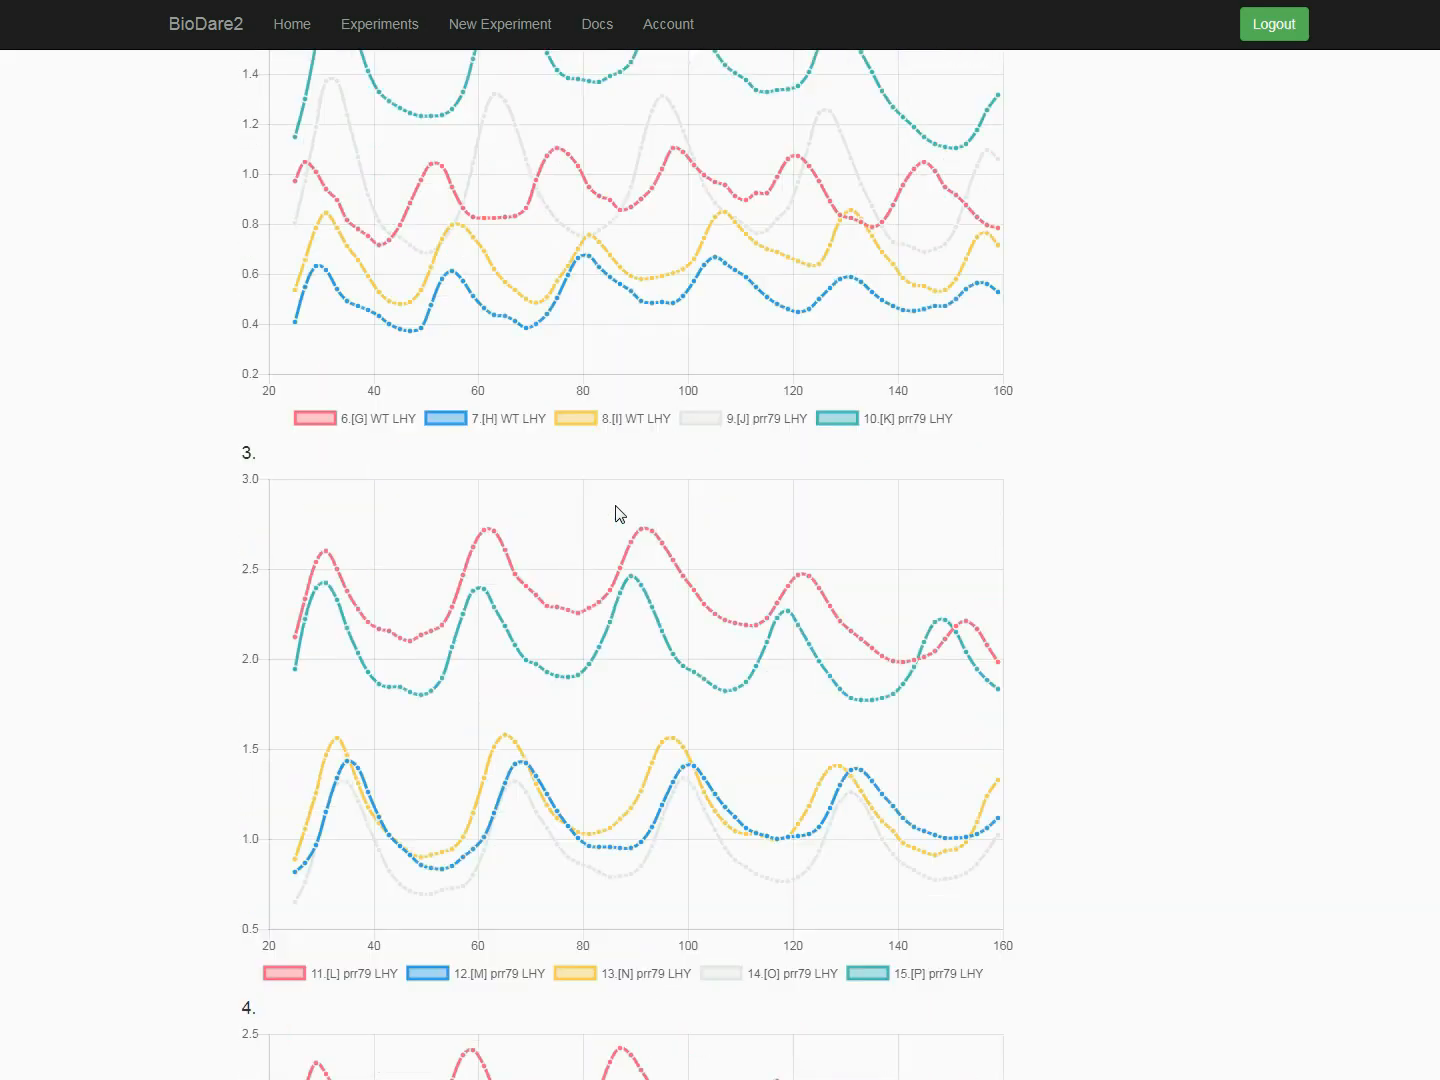
scroll(617, 512, down, 8)
scroll(616, 512, up, 9)
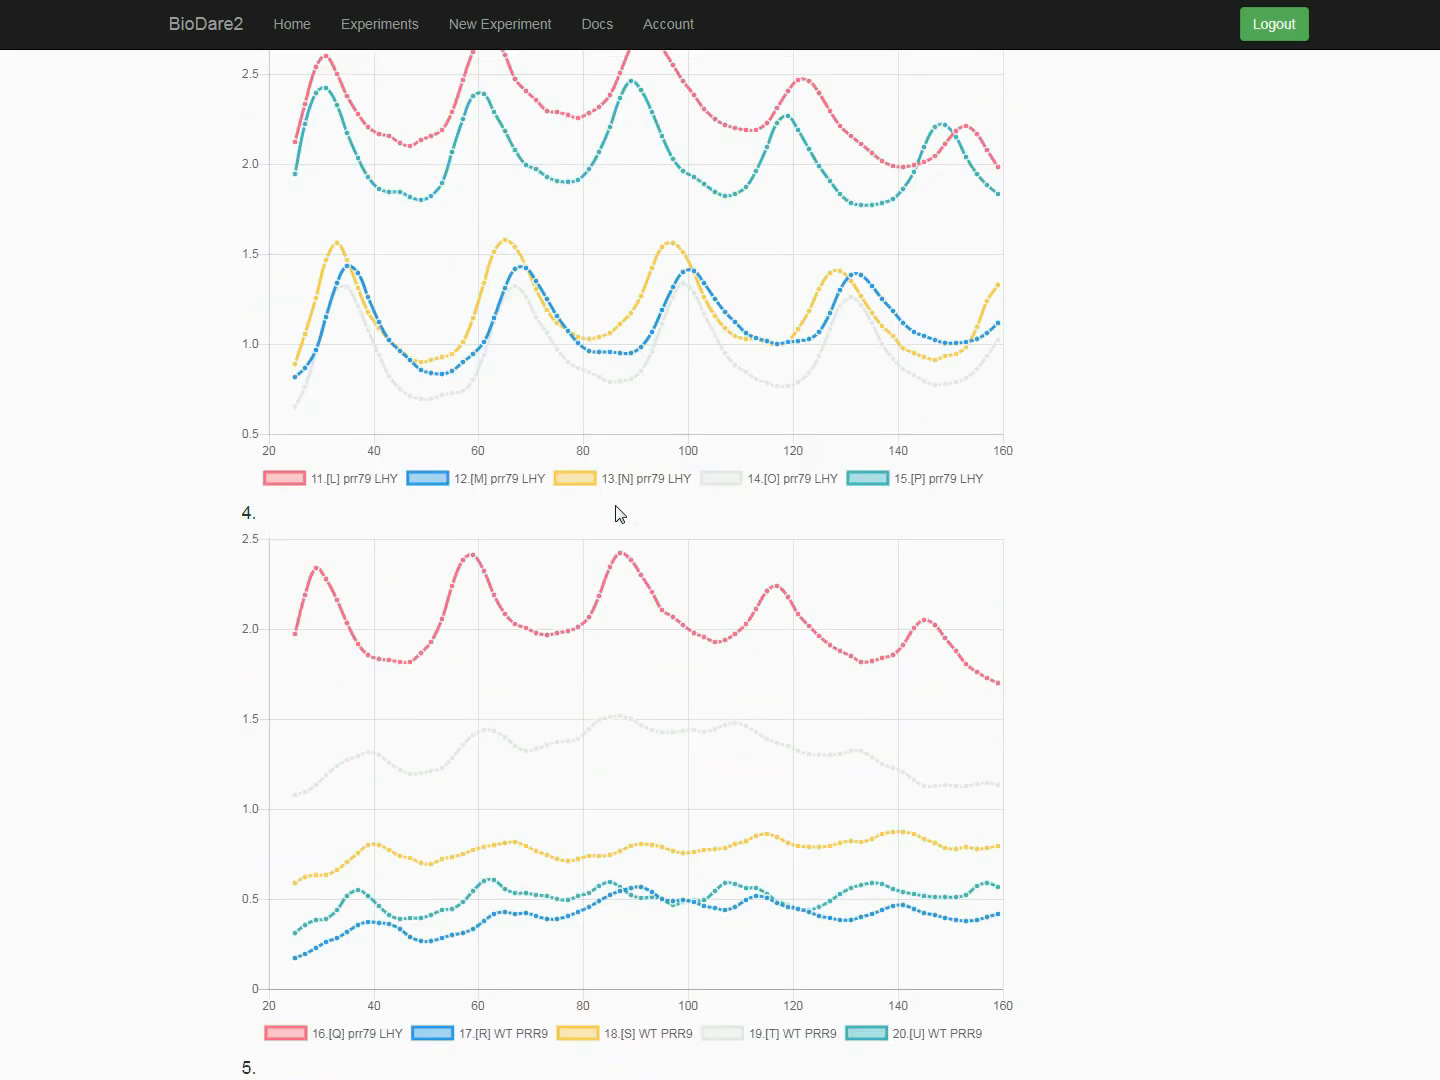
scroll(619, 514, up, 14)
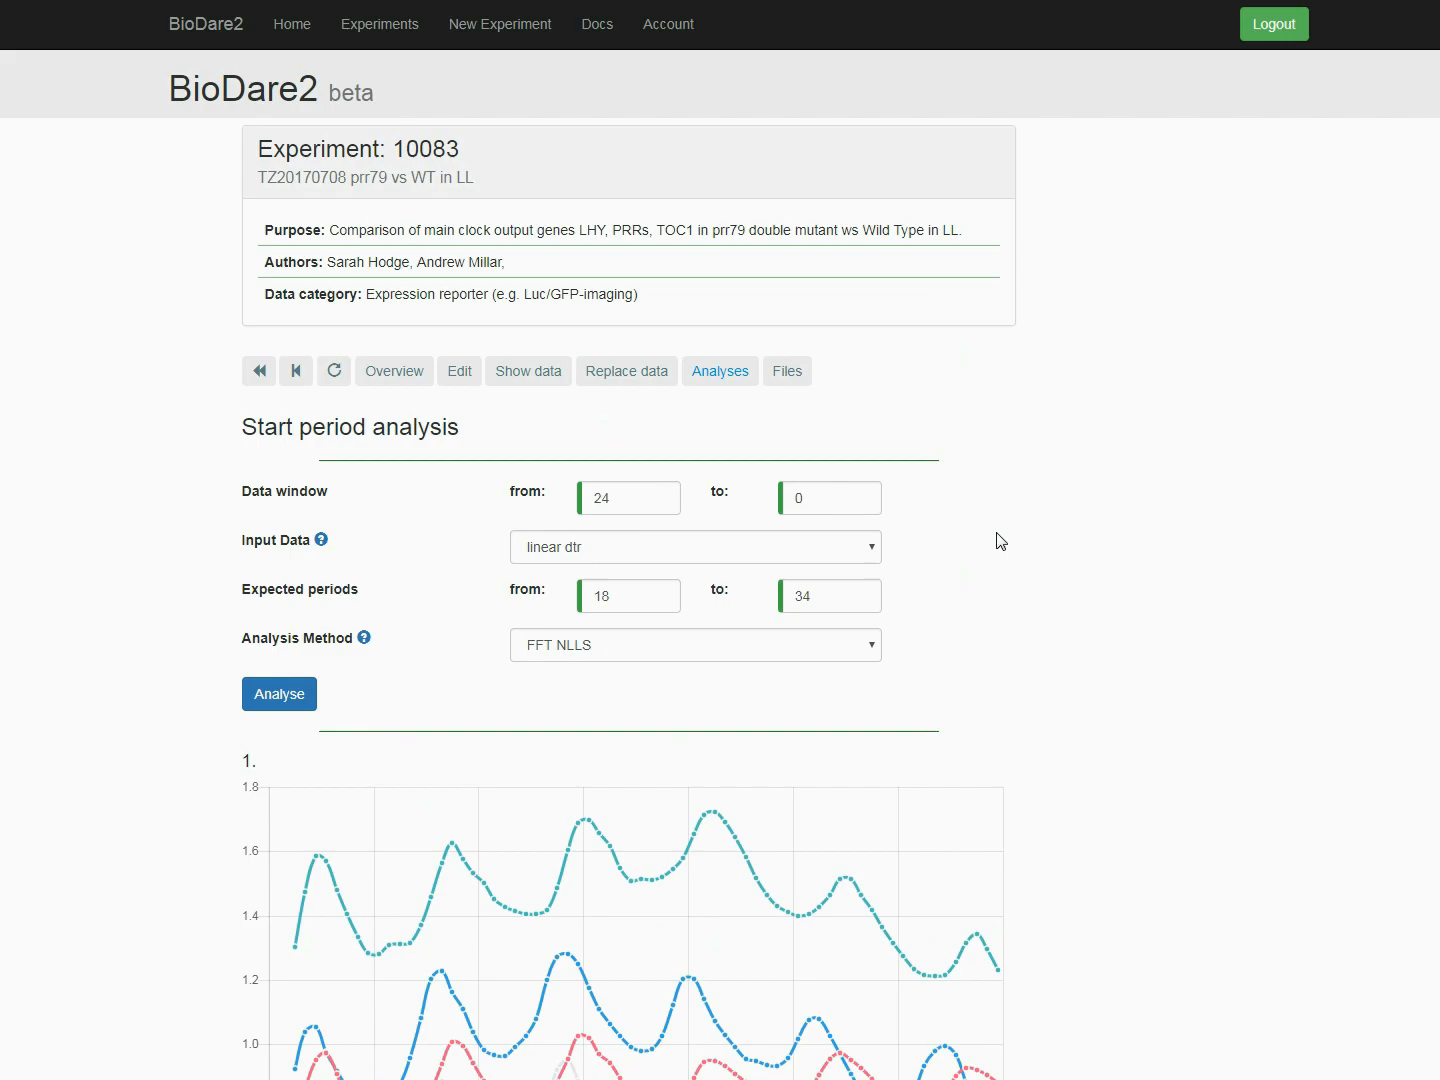
Step: Choose FFT NLLS as the analysis method and submit the period analysis
scroll(1002, 541, down, 1)
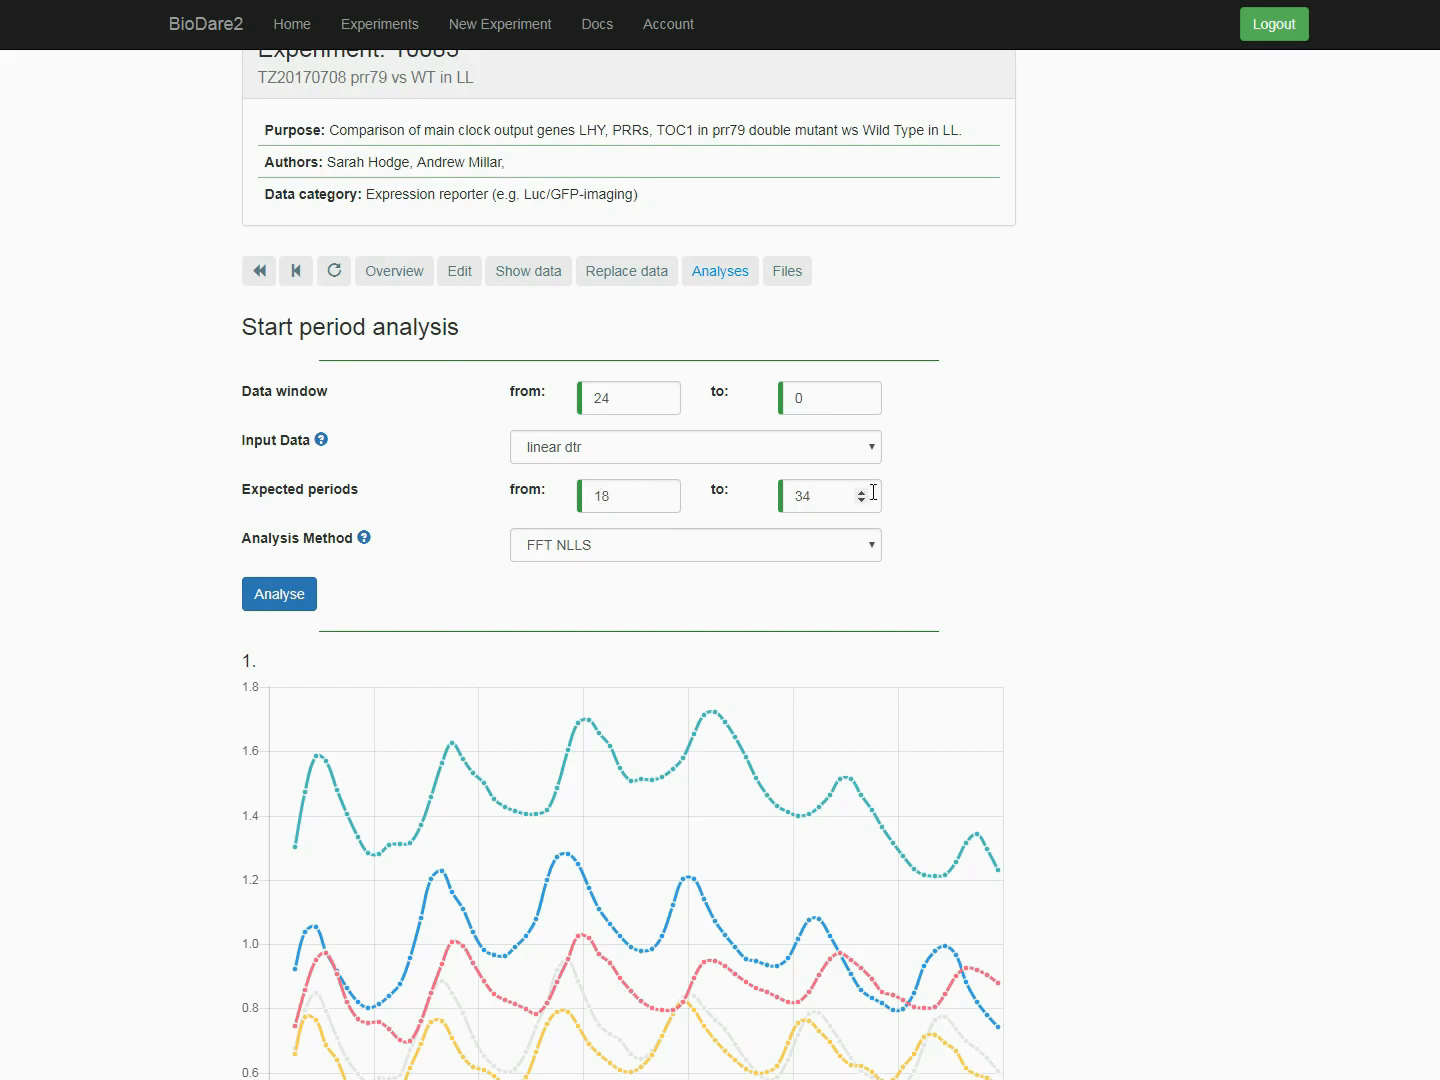
scroll(779, 503, down, 2)
click(716, 347)
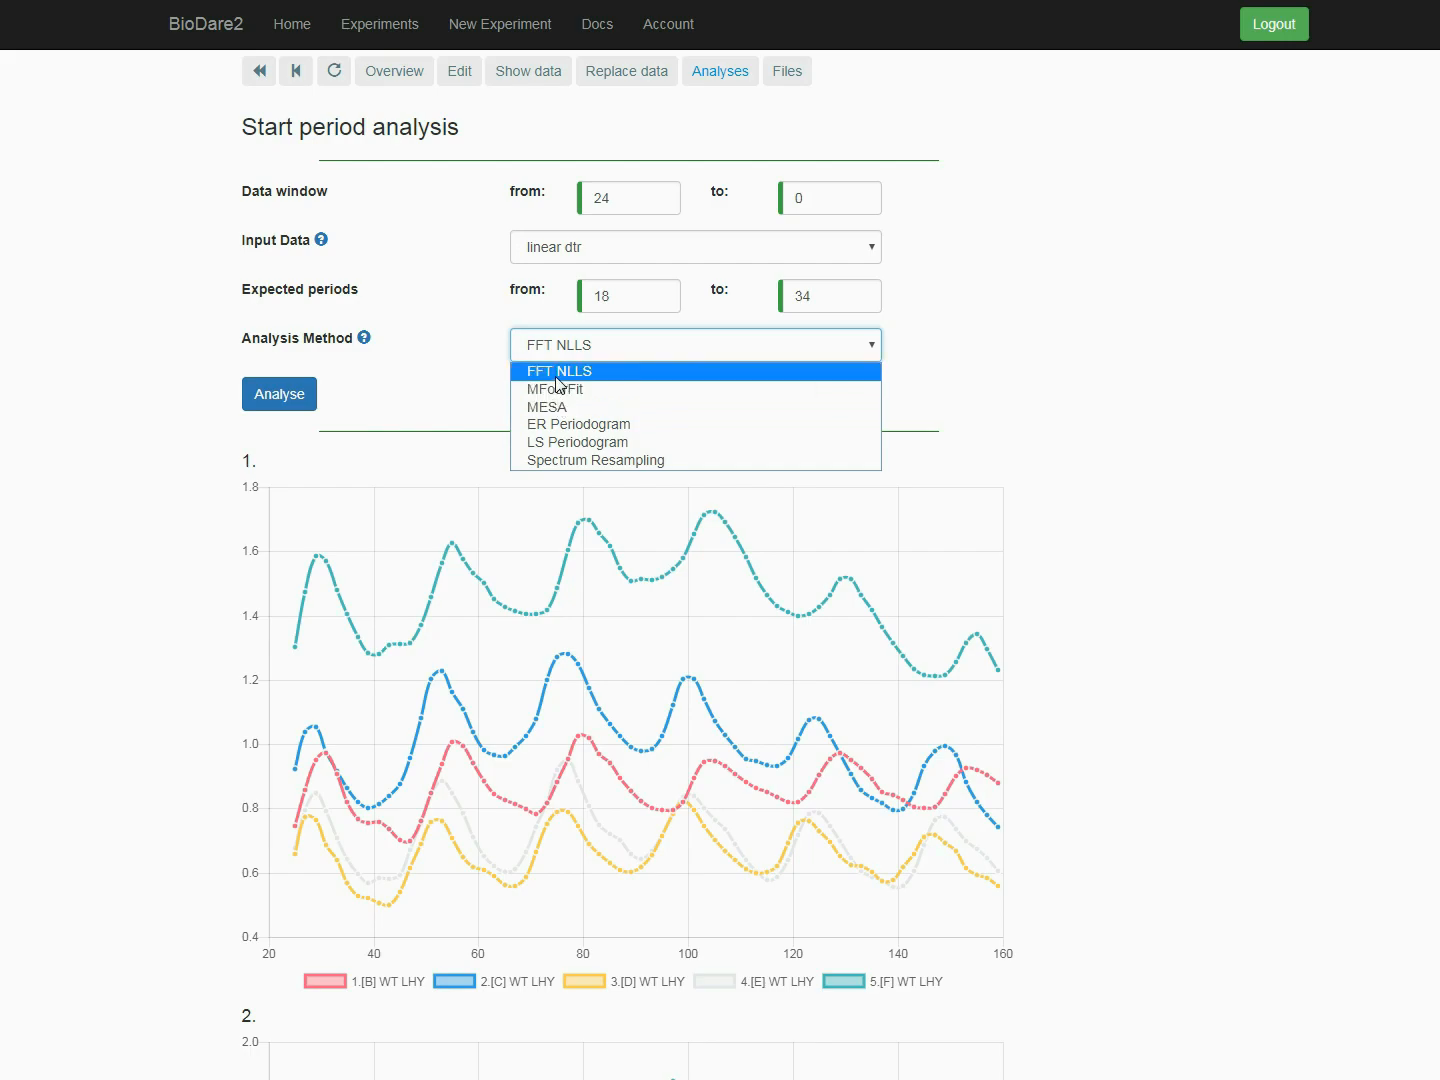
click(557, 377)
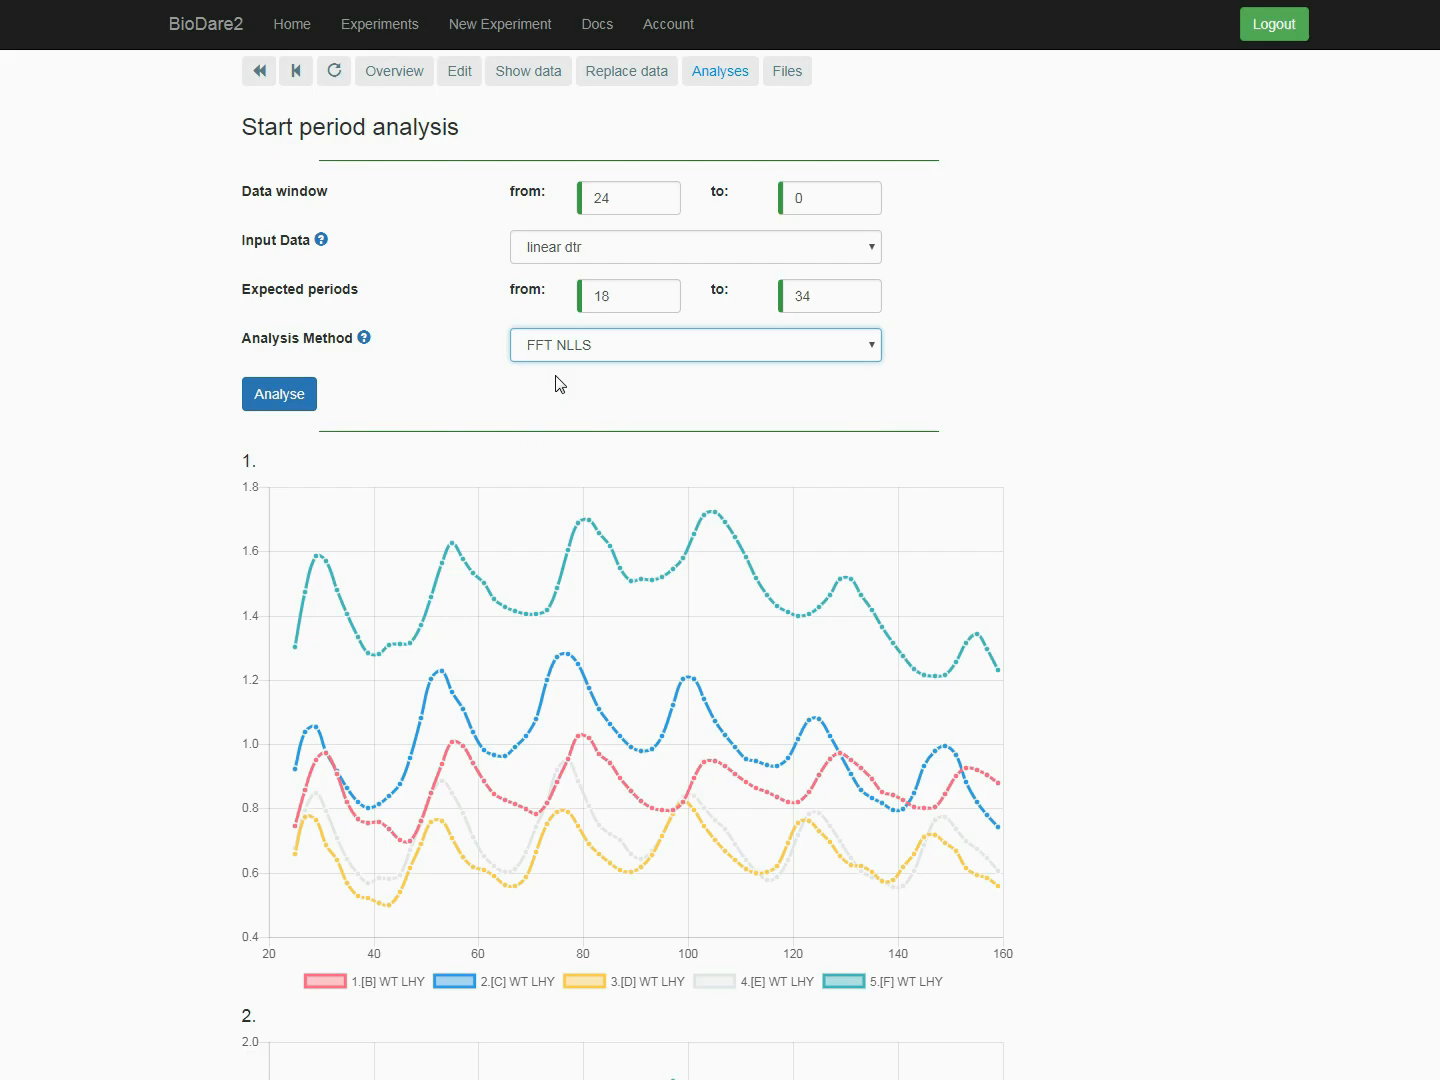
click(285, 398)
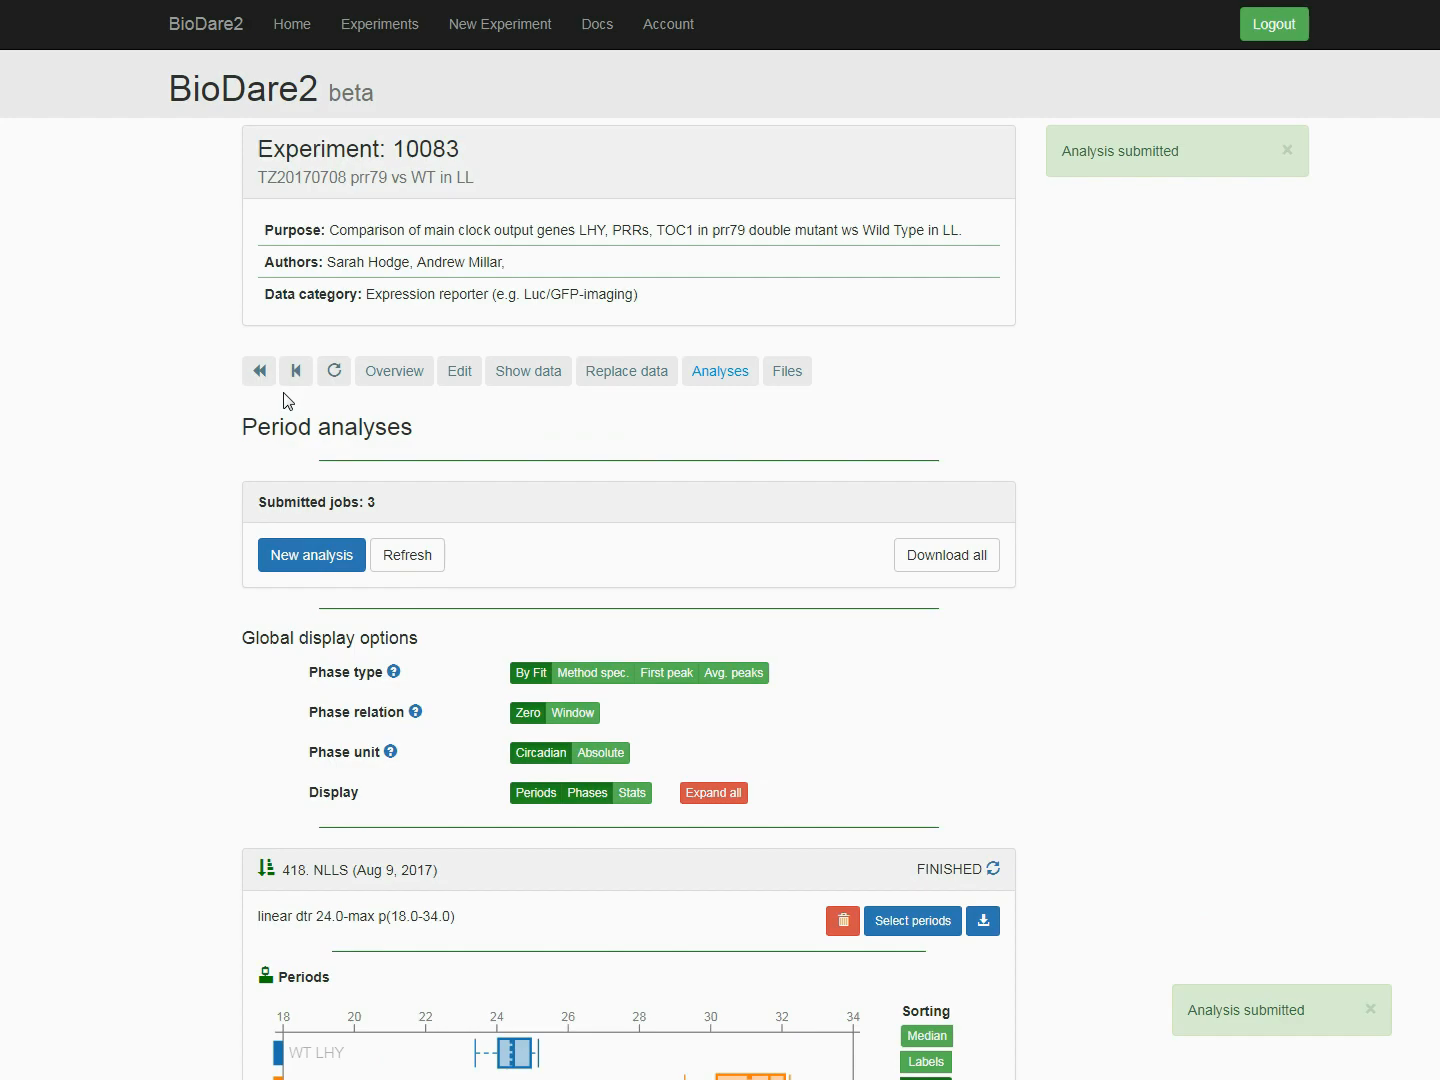
Step: Sort the periods box plot of the newest NLLS analysis by median
scroll(95, 409, down, 6)
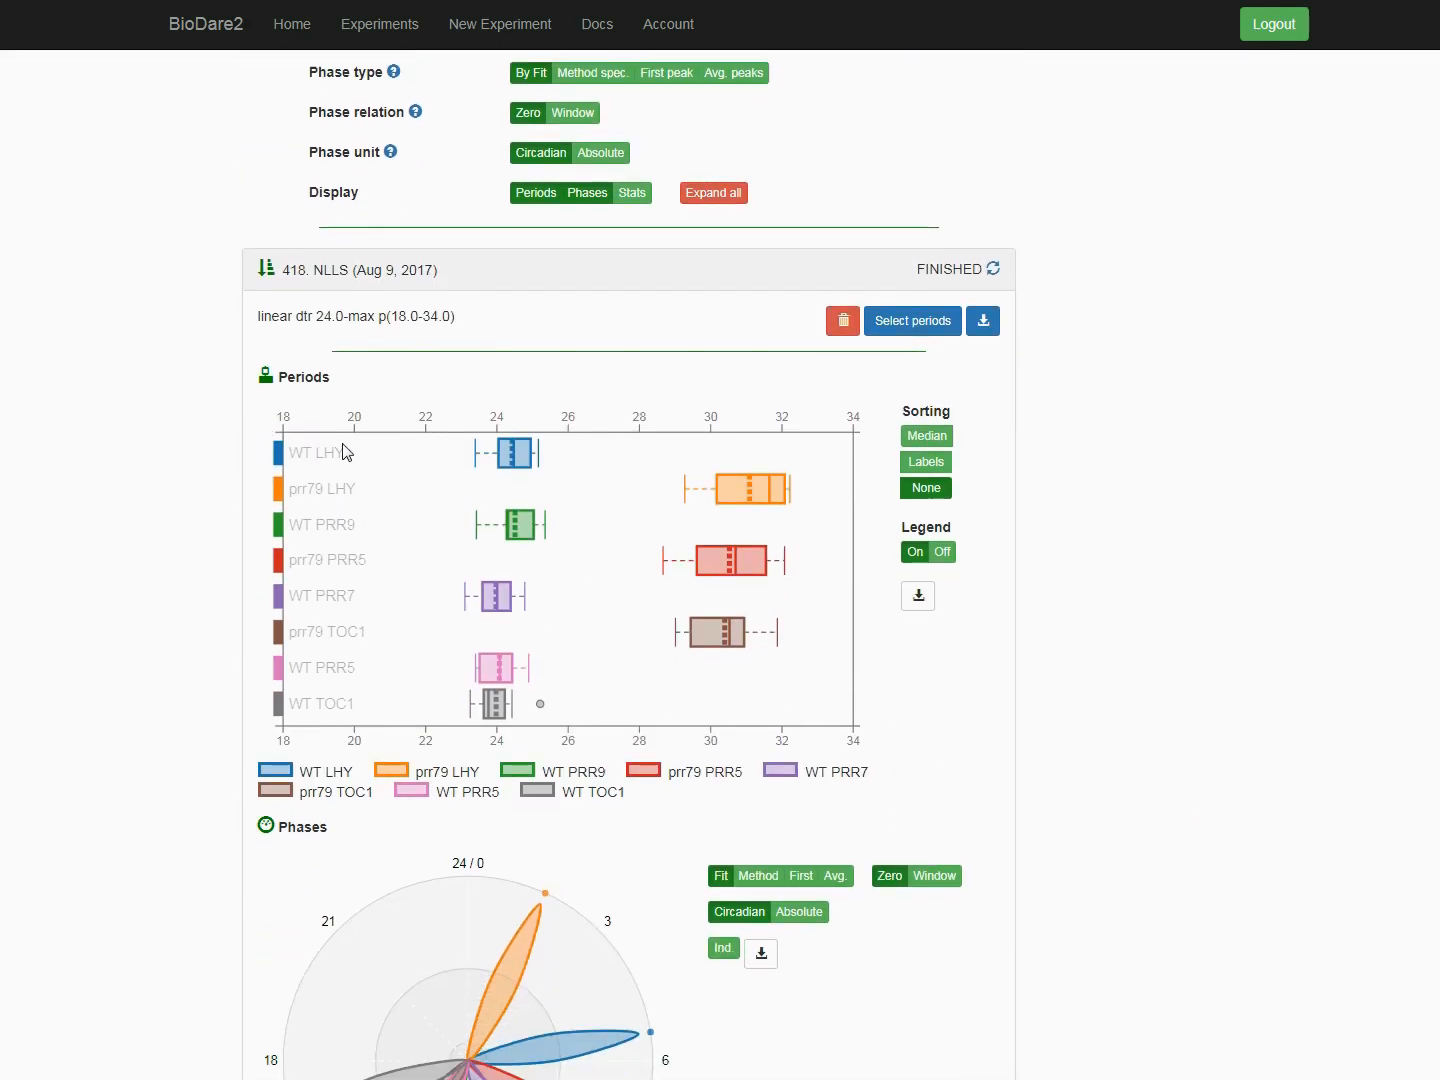
mouse_move(699, 569)
mouse_move(772, 495)
click(930, 437)
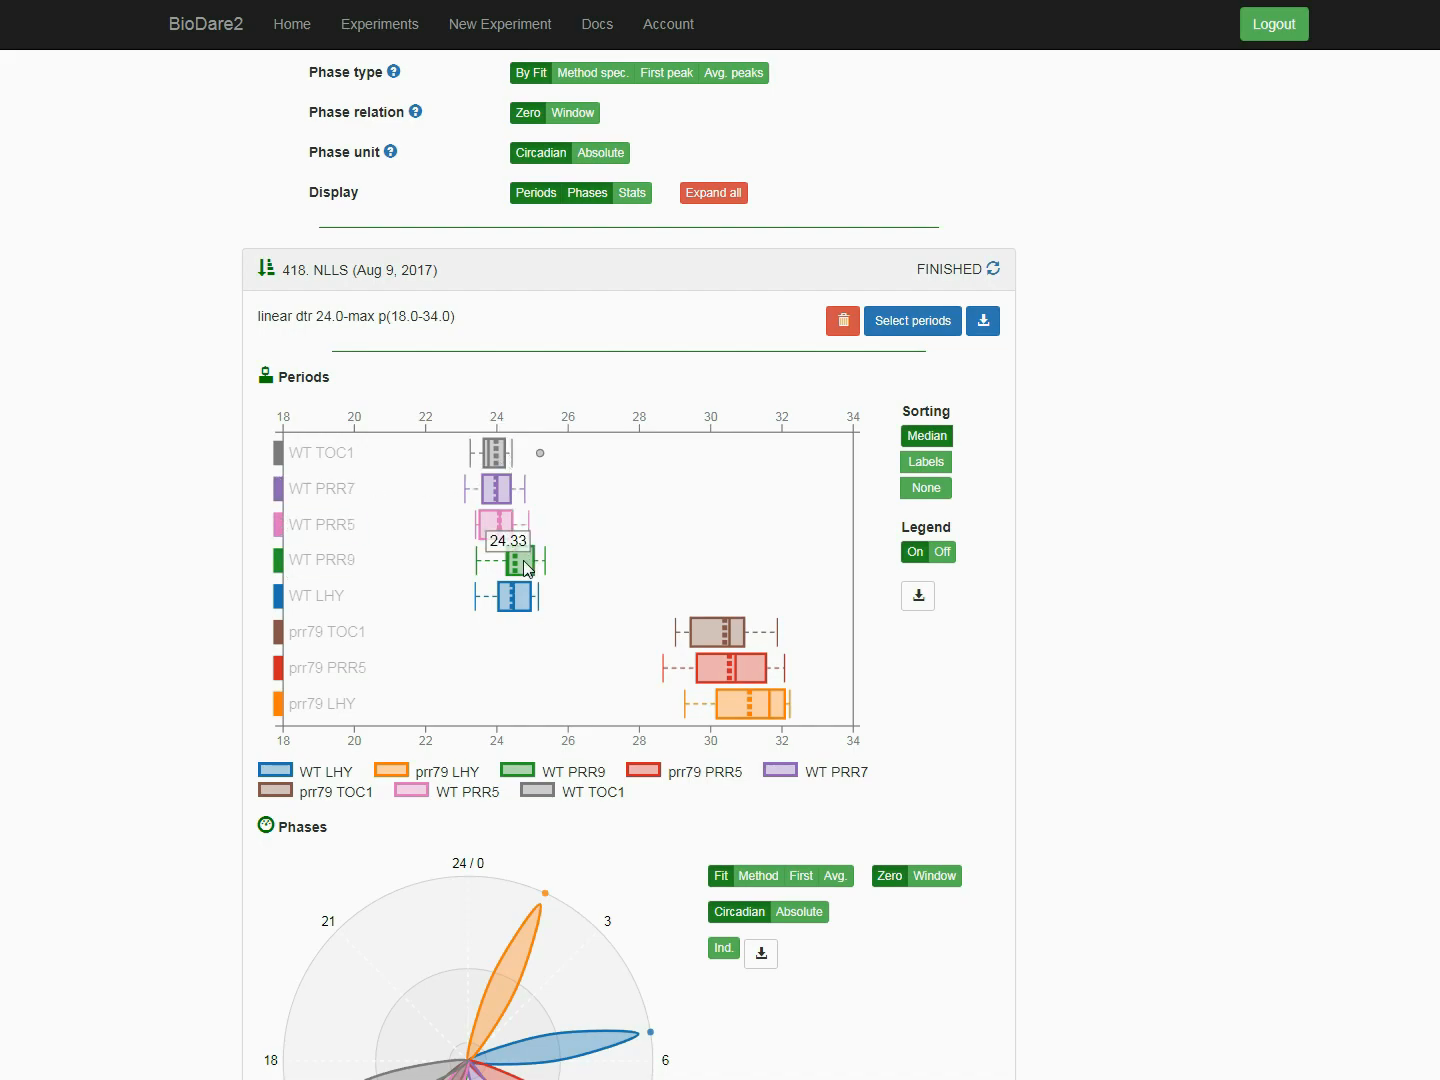
Step: Turn the periods plot legend off and on again, and try to export the plot as 10083_NLLS.periods.svg
mouse_move(493, 532)
mouse_move(536, 568)
click(942, 554)
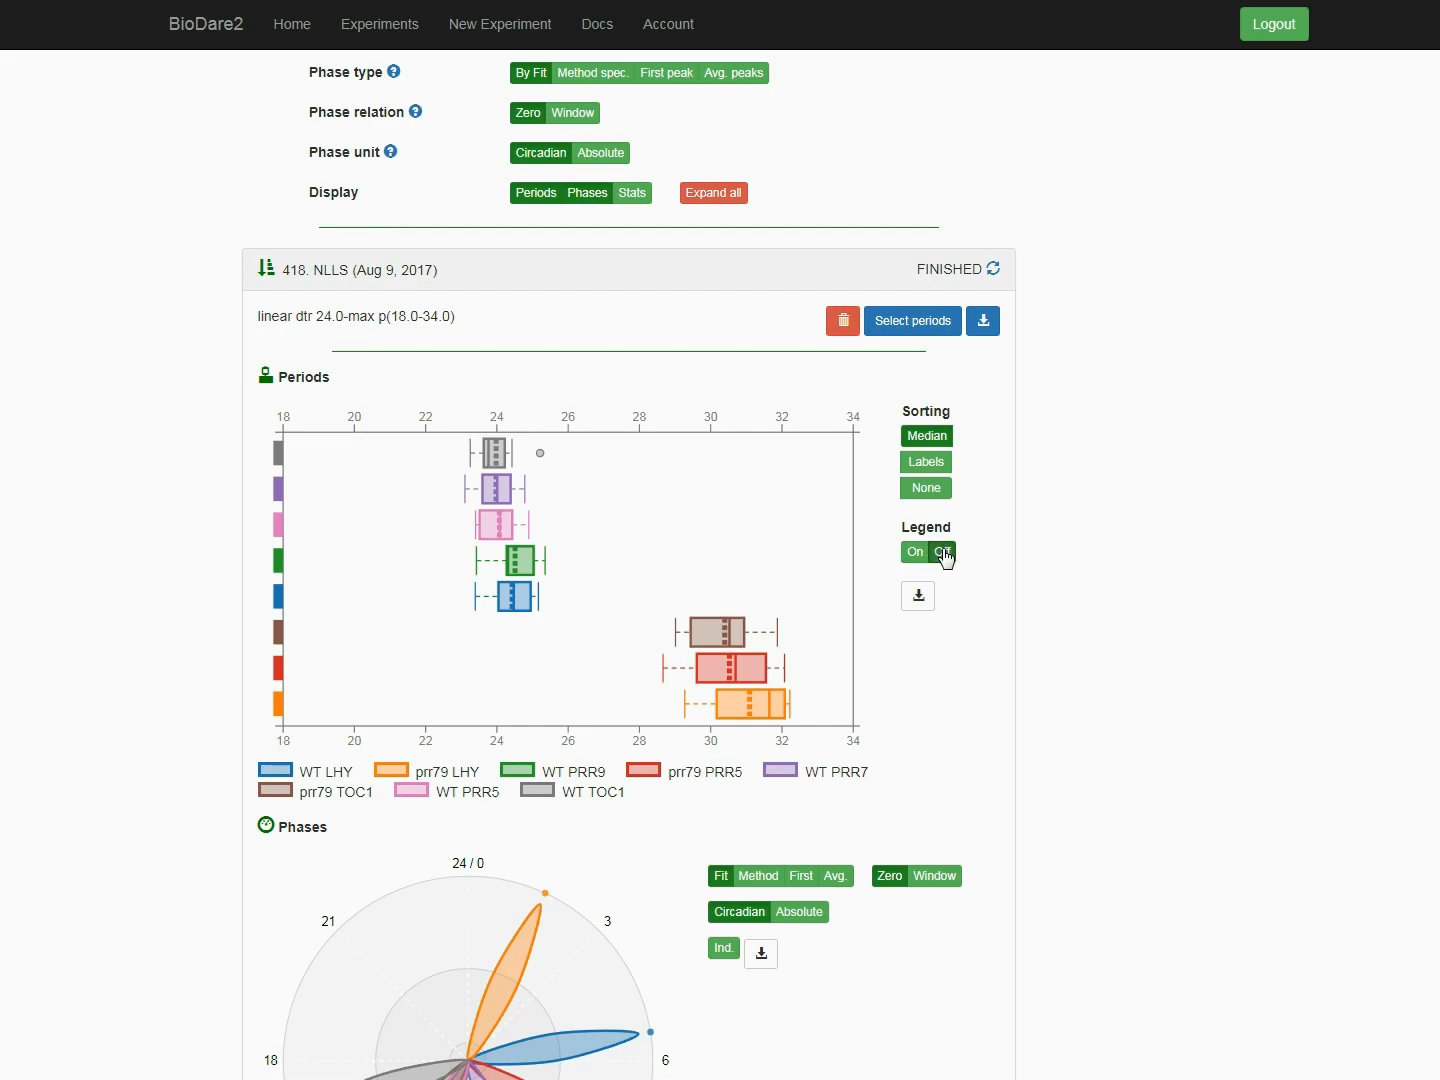
click(913, 554)
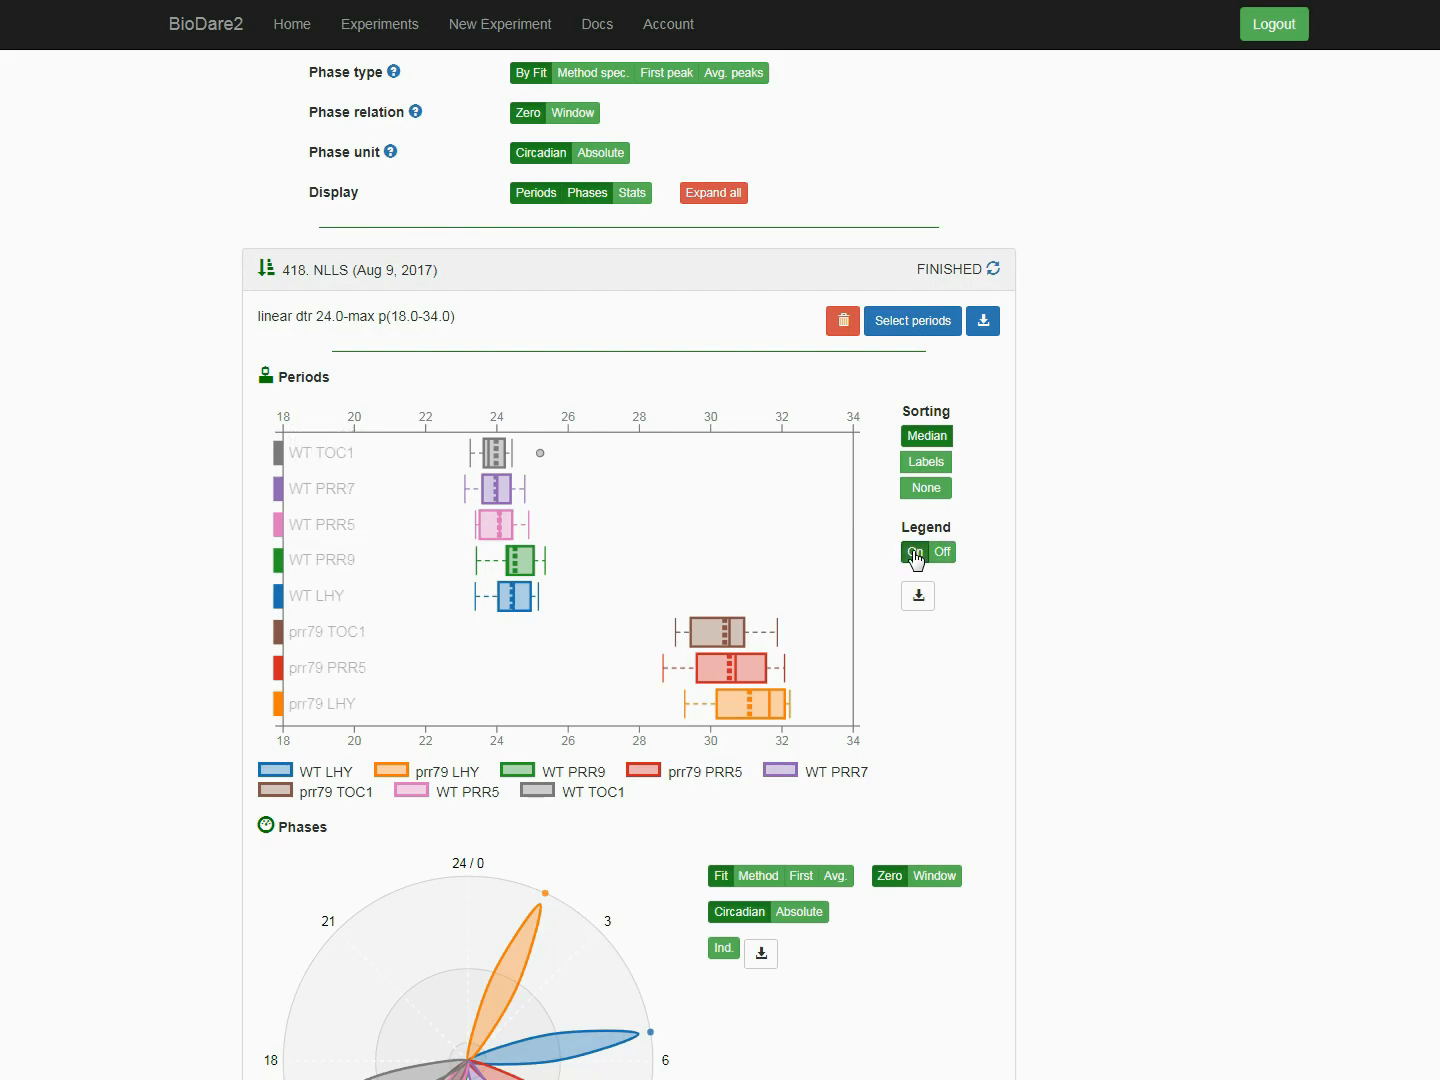
click(918, 596)
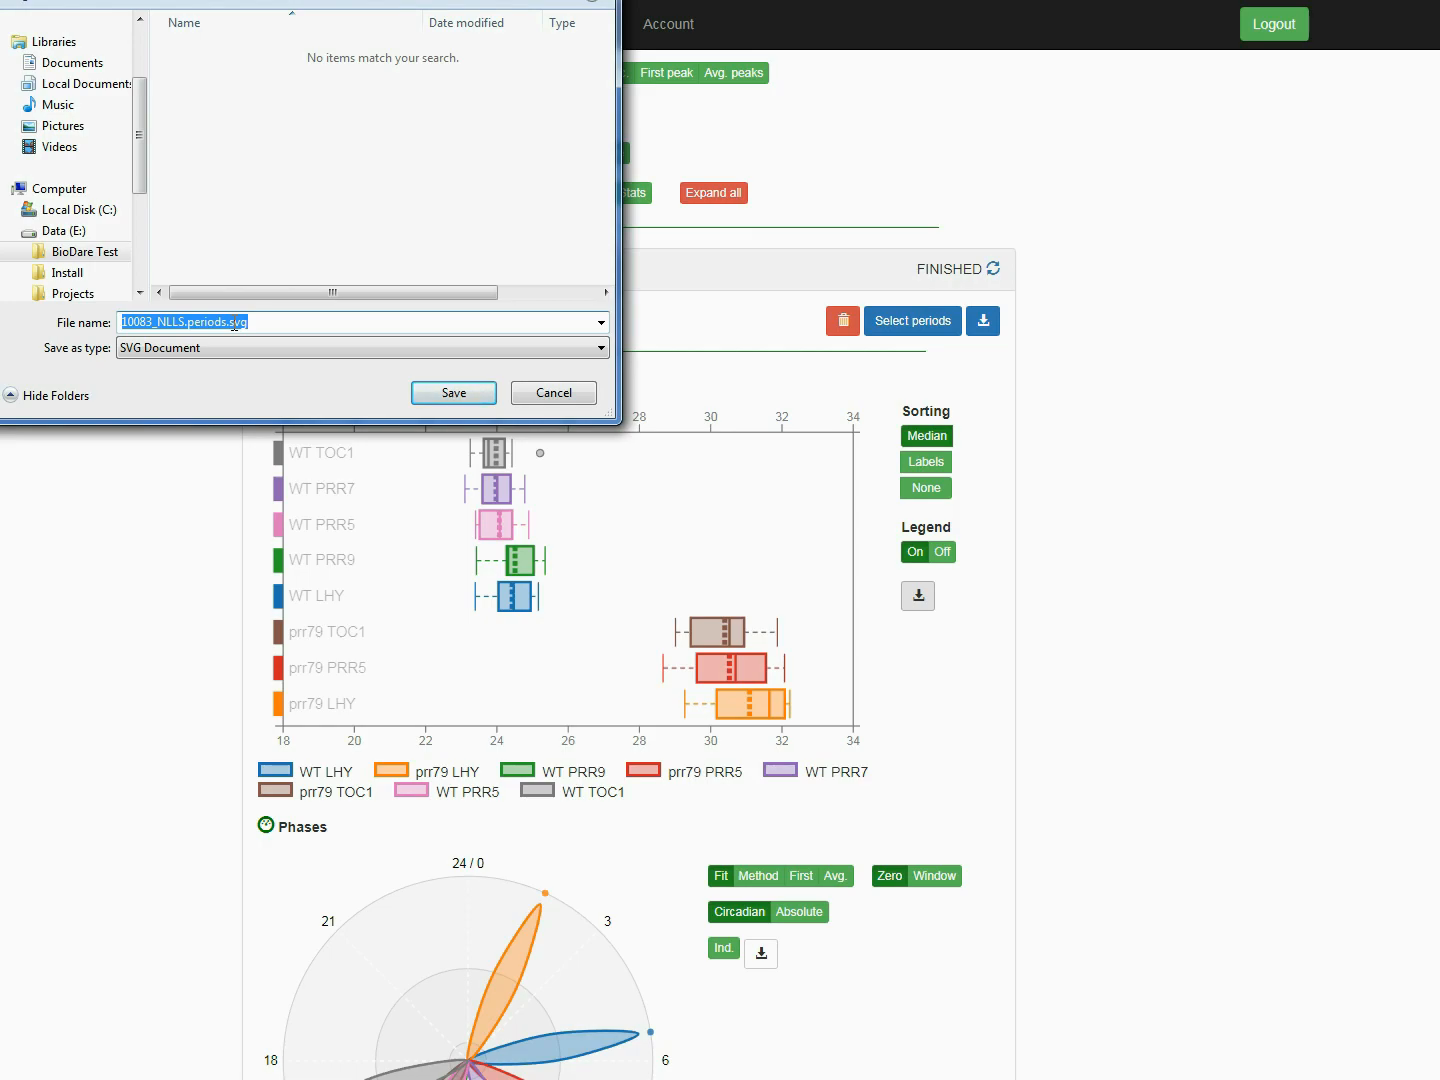
click(541, 391)
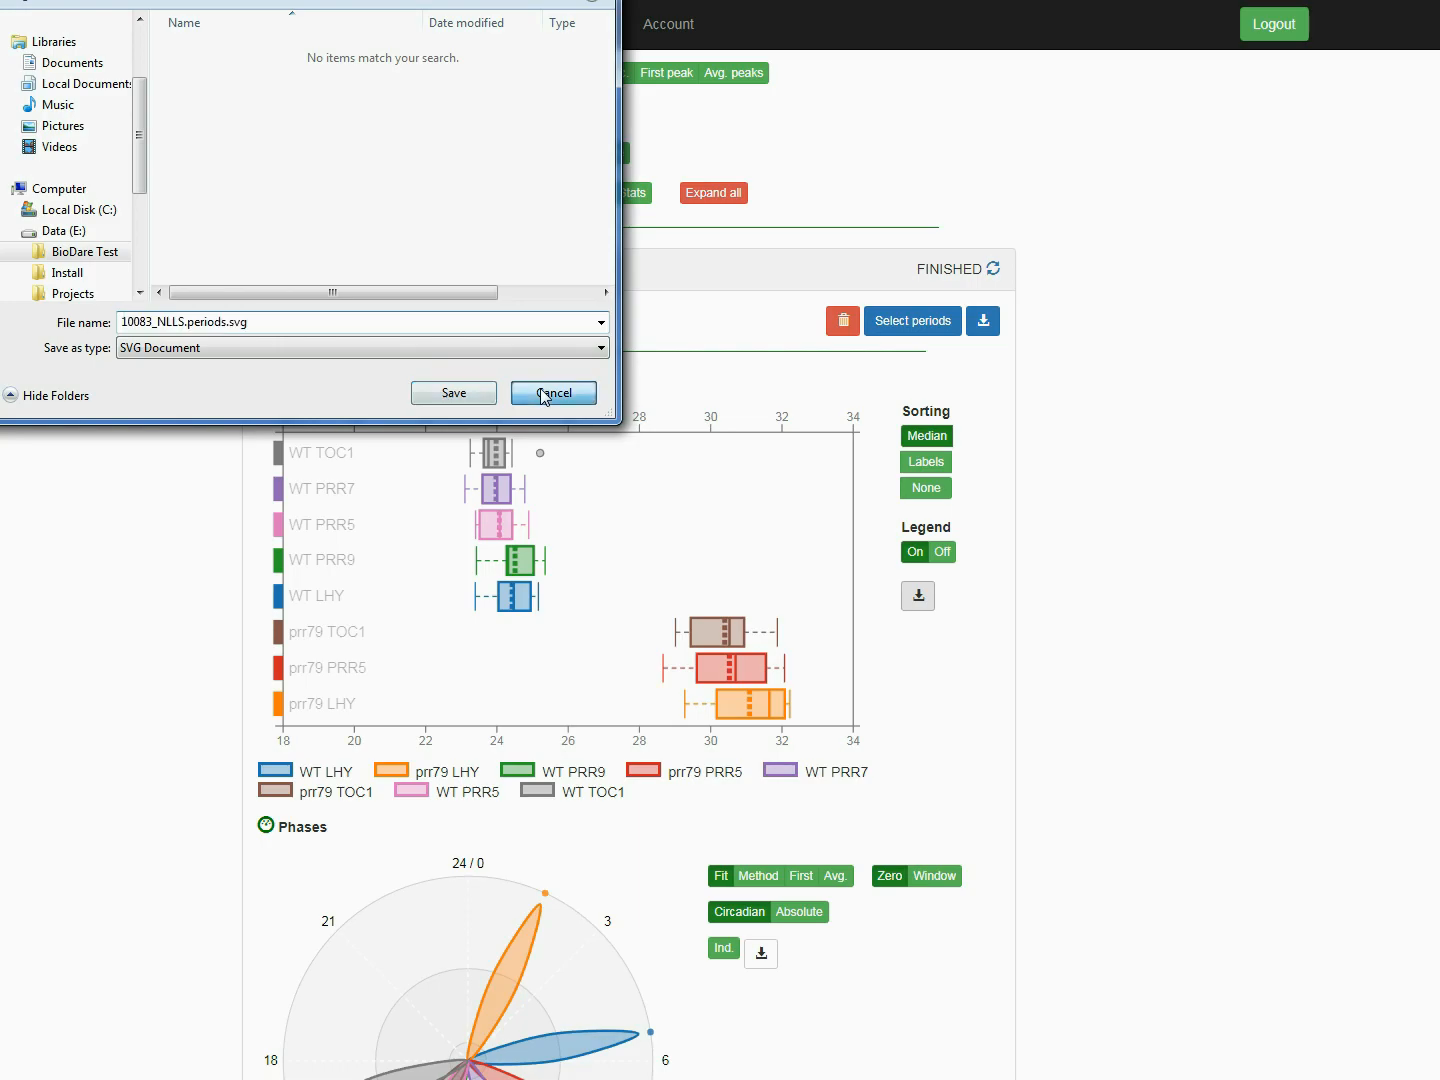
Step: Show individual phases in the phase plot and switch its phase type through Method and First to Avg
scroll(34, 386, down, 7)
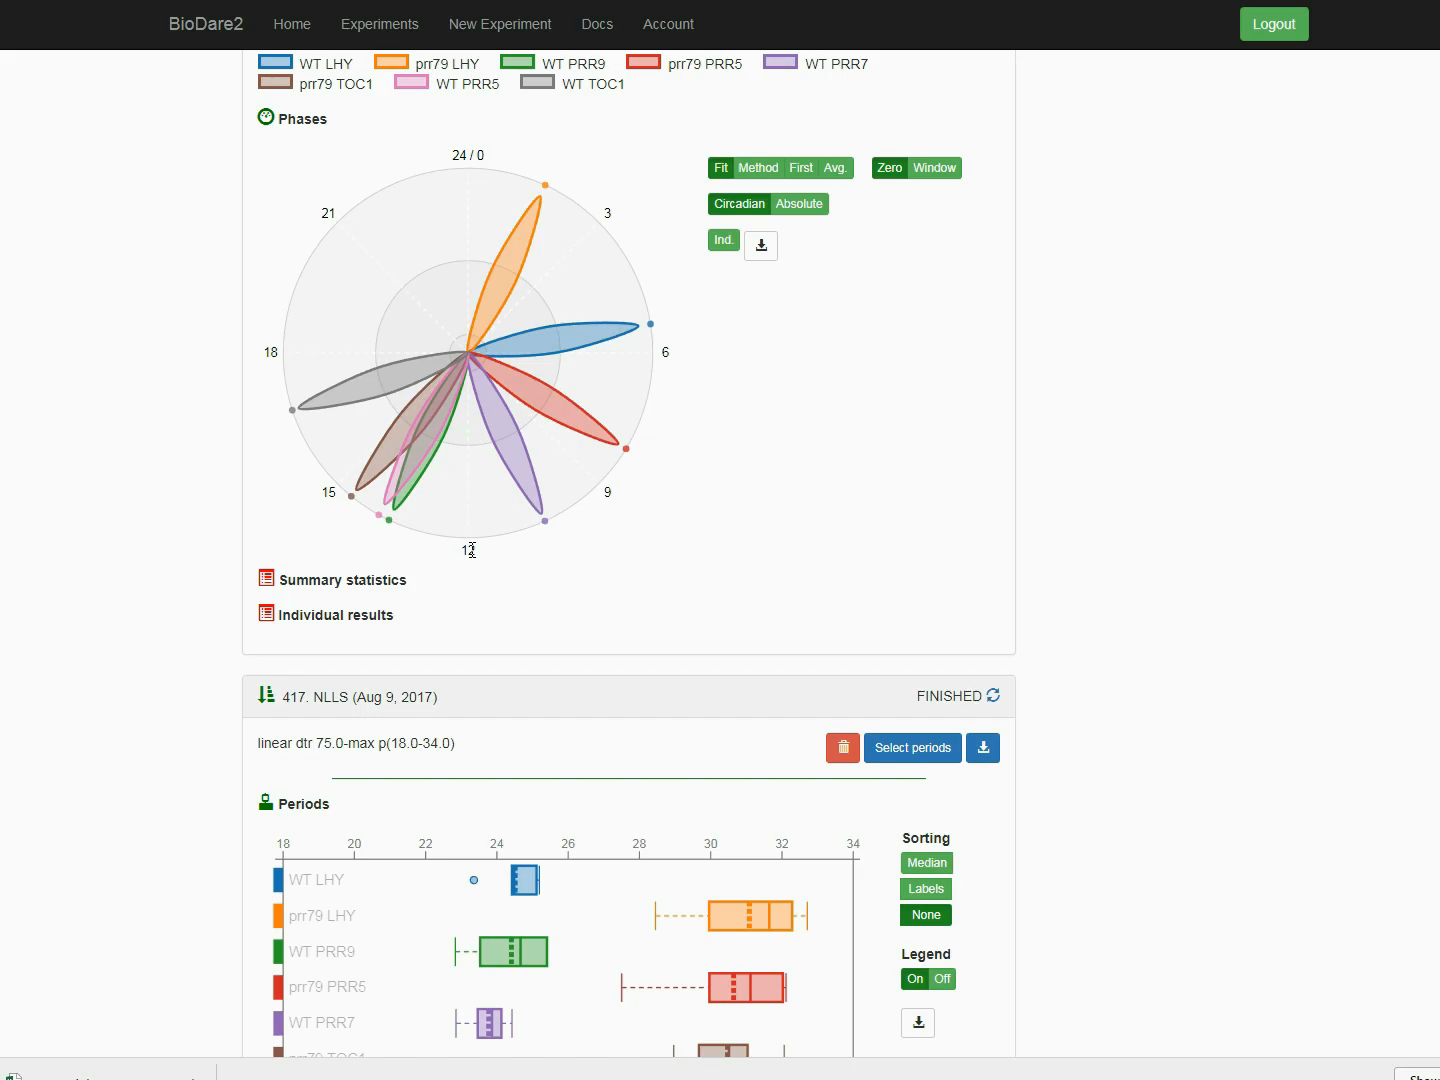
mouse_move(503, 294)
click(723, 240)
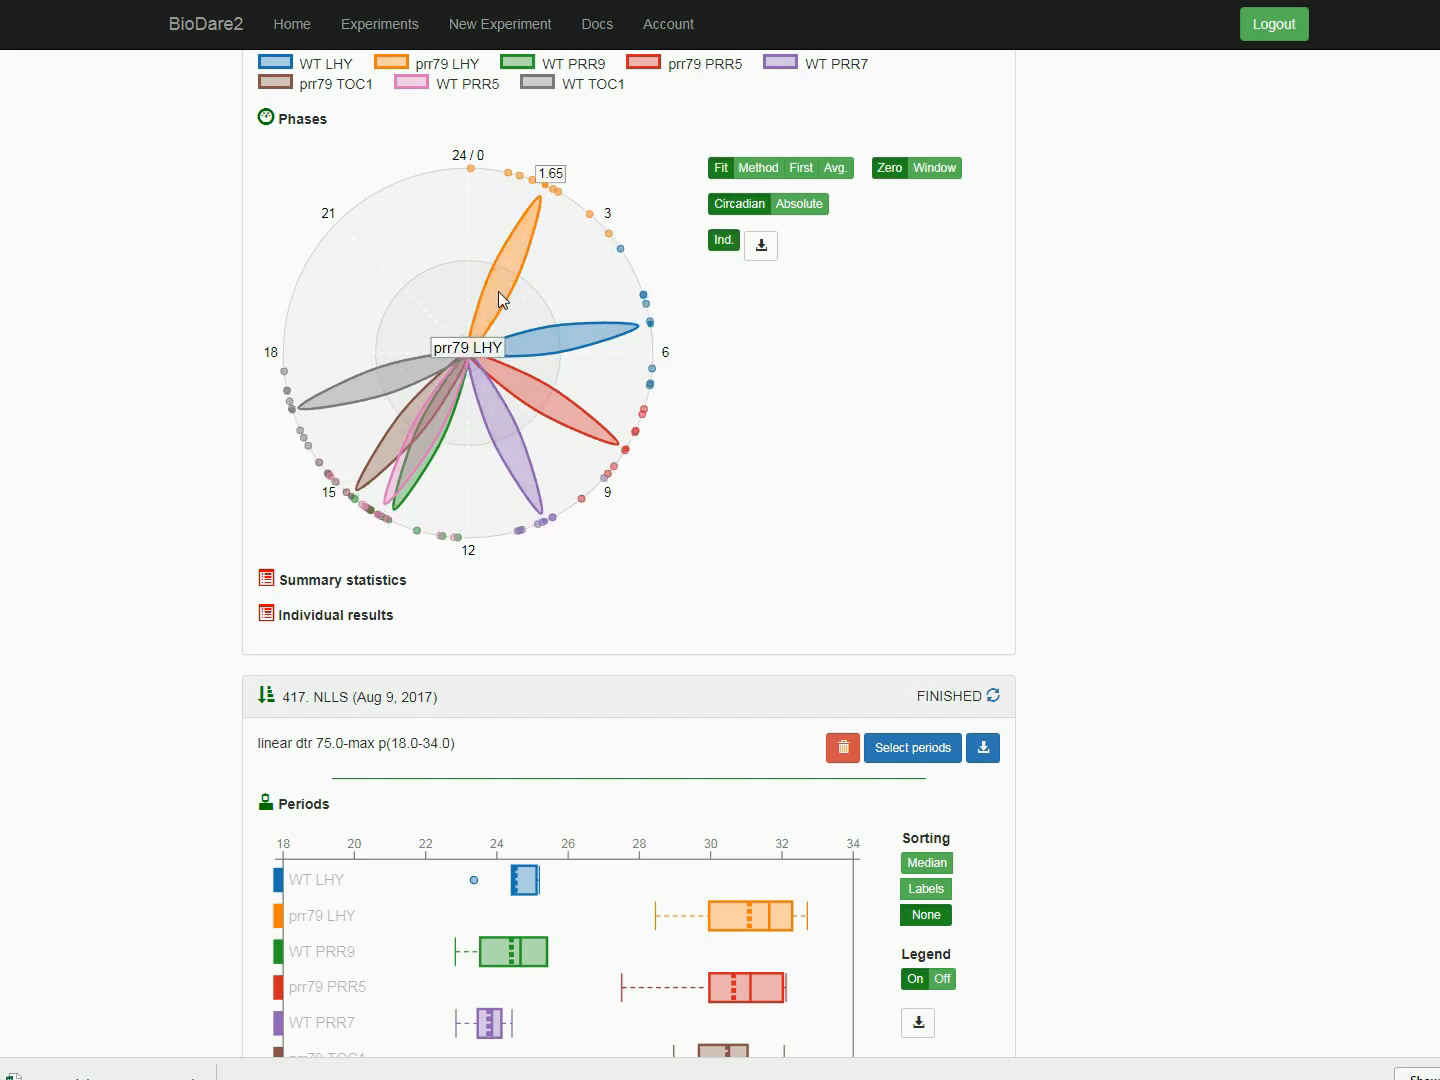
click(758, 169)
click(800, 169)
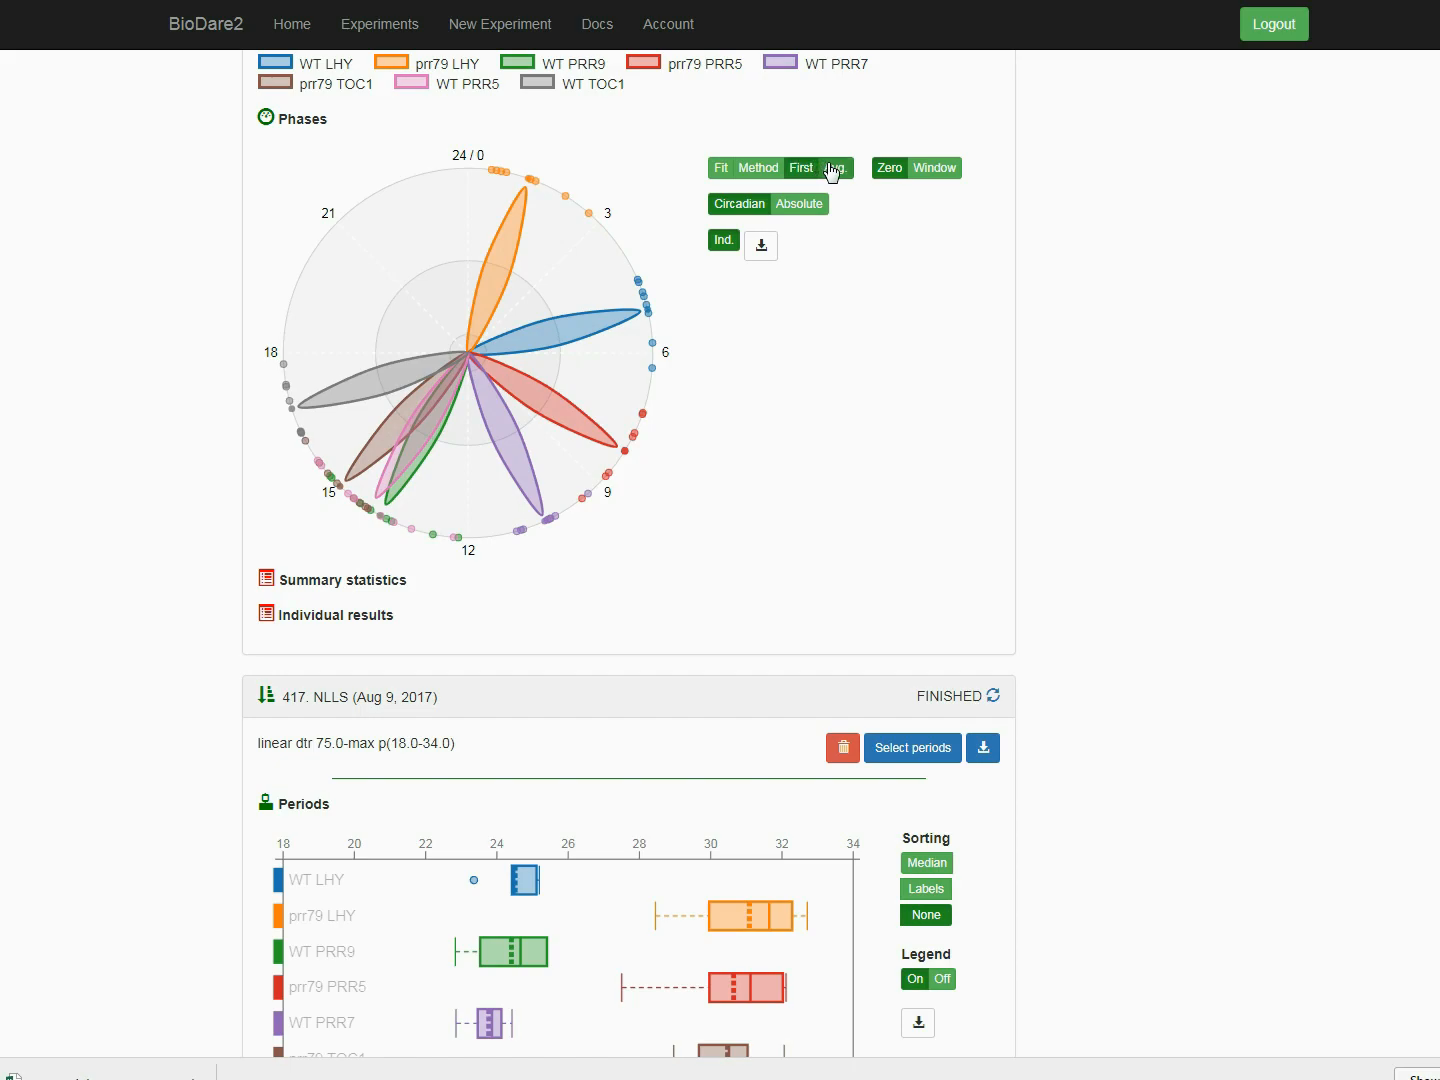
click(832, 170)
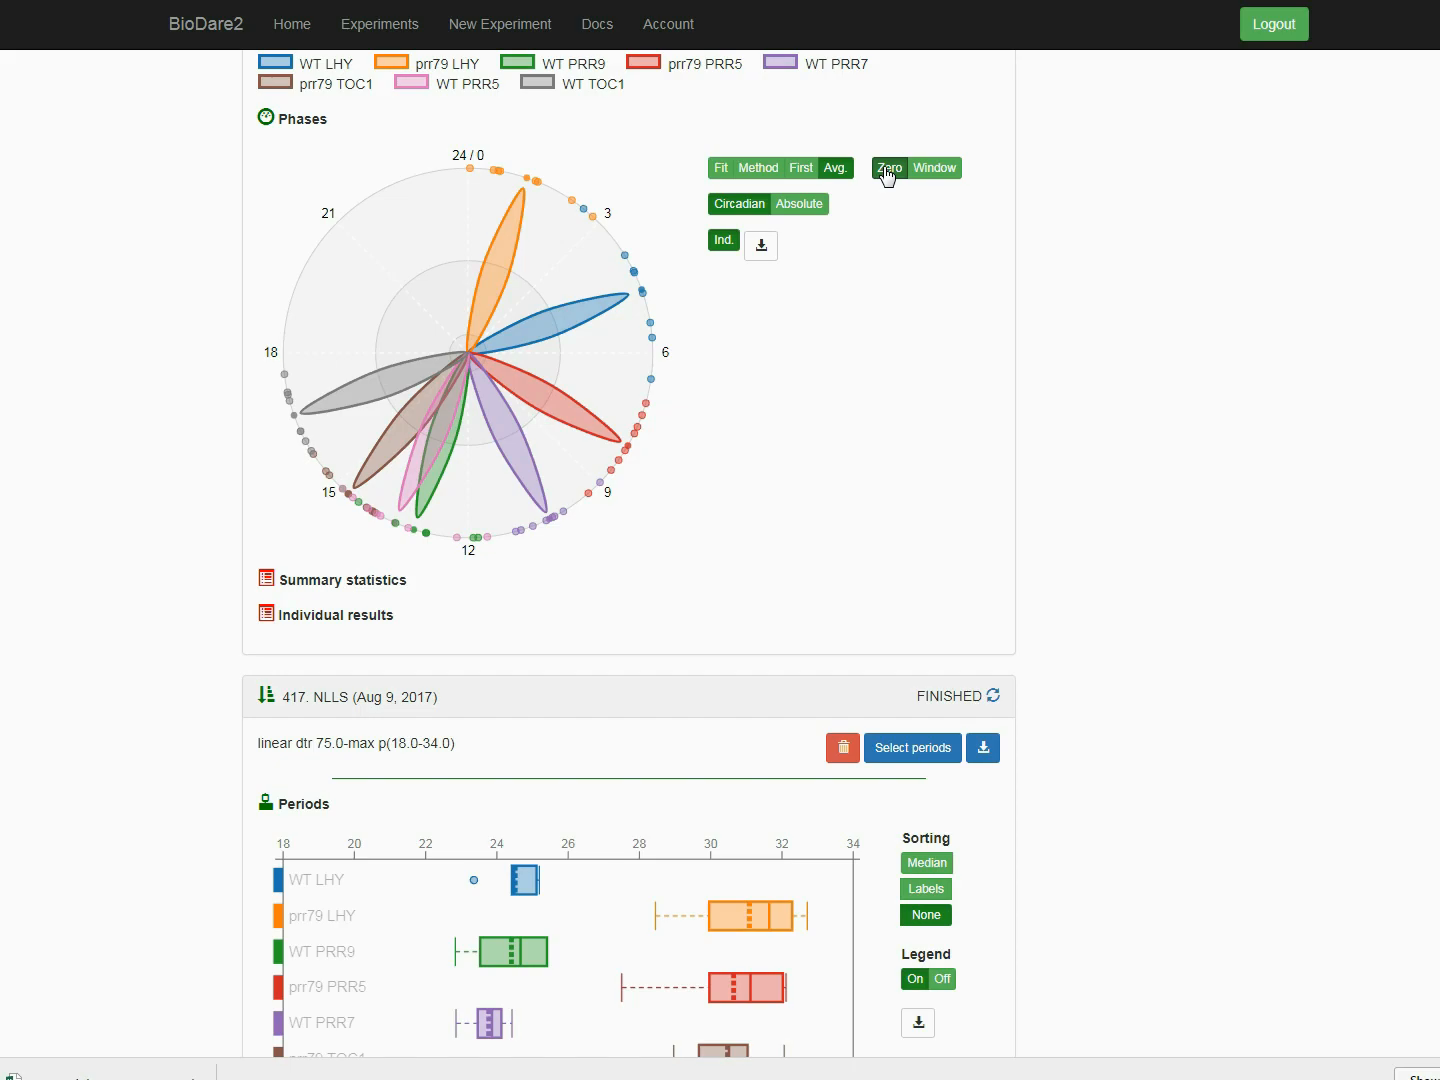
Step: Switch the phase relation to Window and back to Zero, and save the phase plot as 10083_NLLS.phases.svg
click(929, 170)
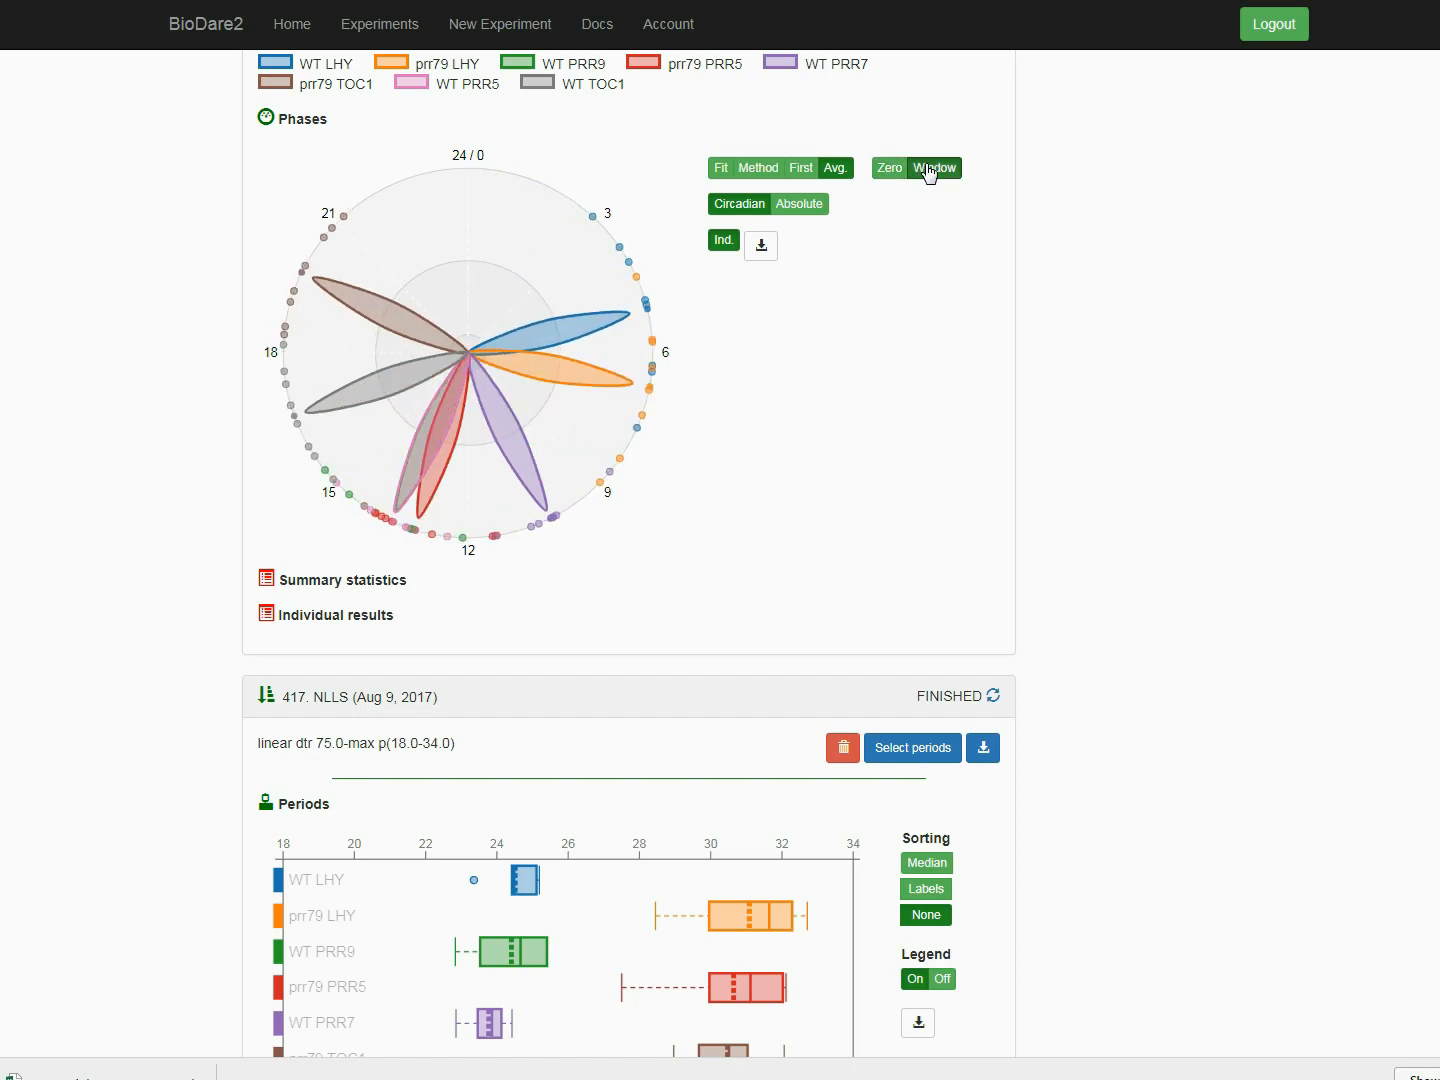
click(891, 170)
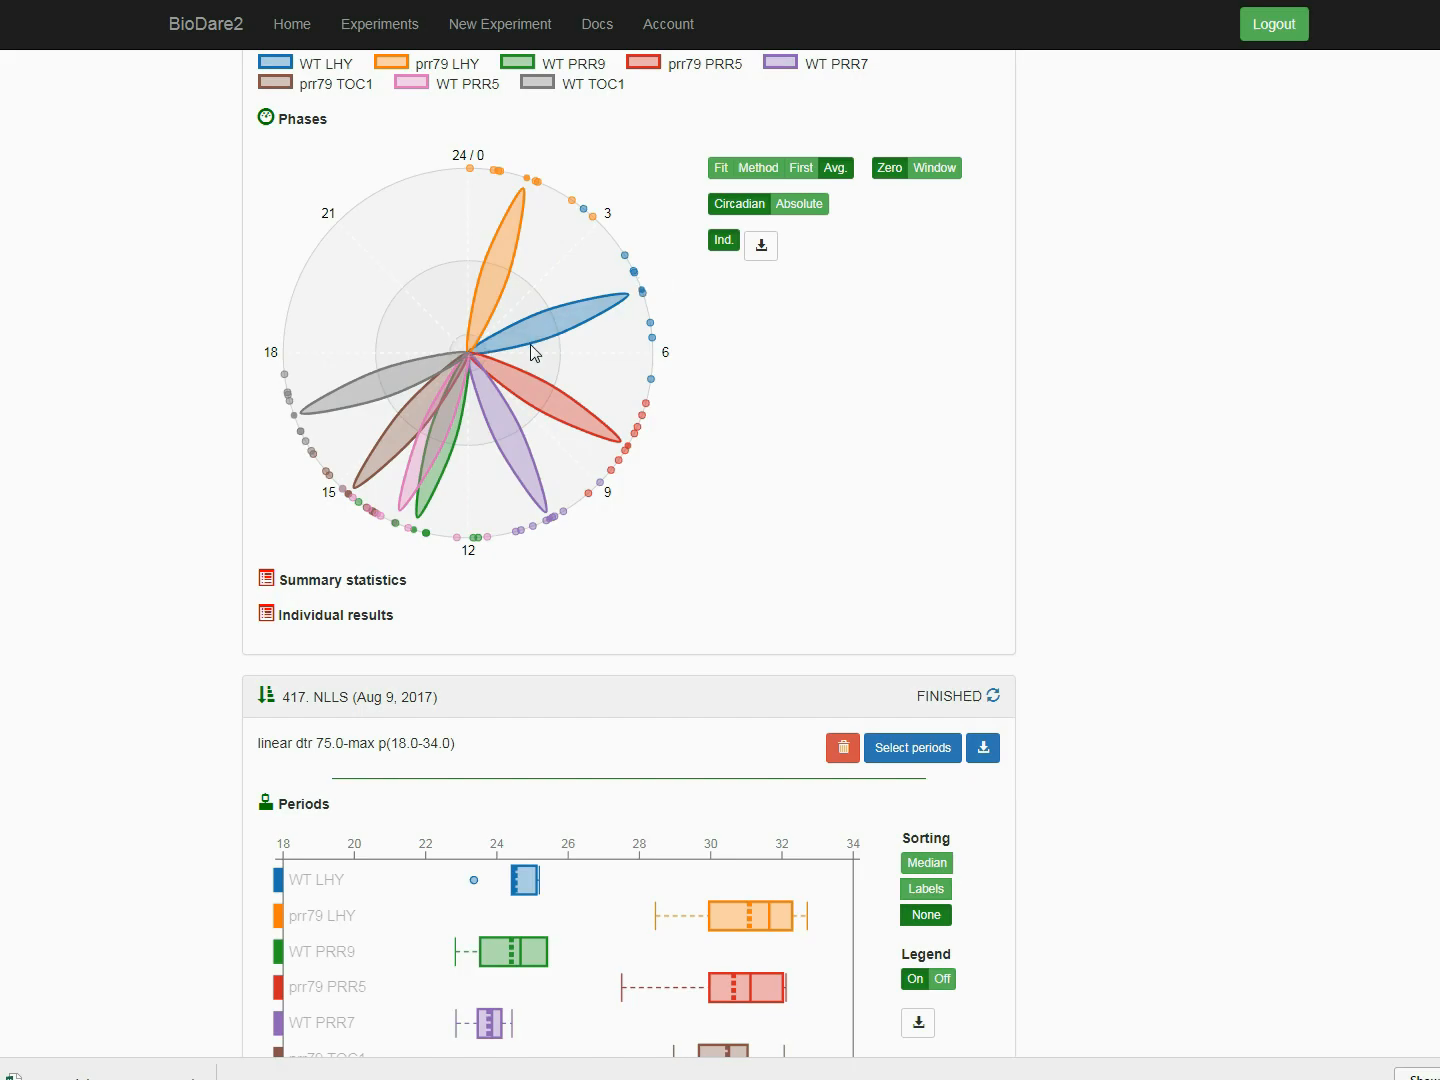
click(760, 246)
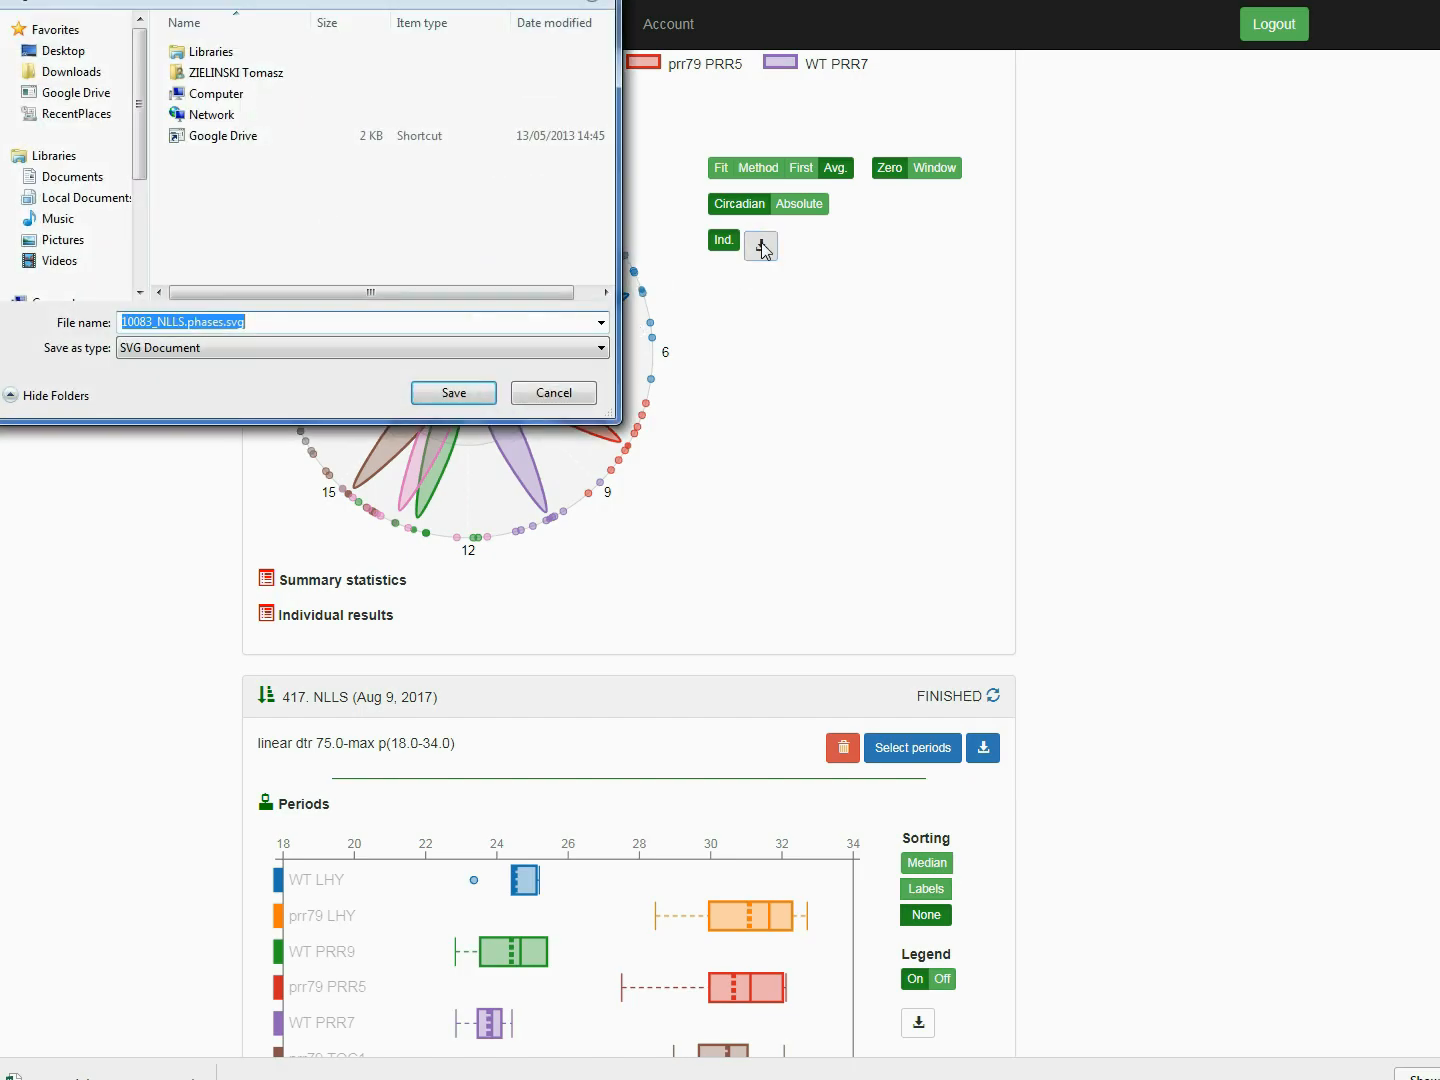
key(Return)
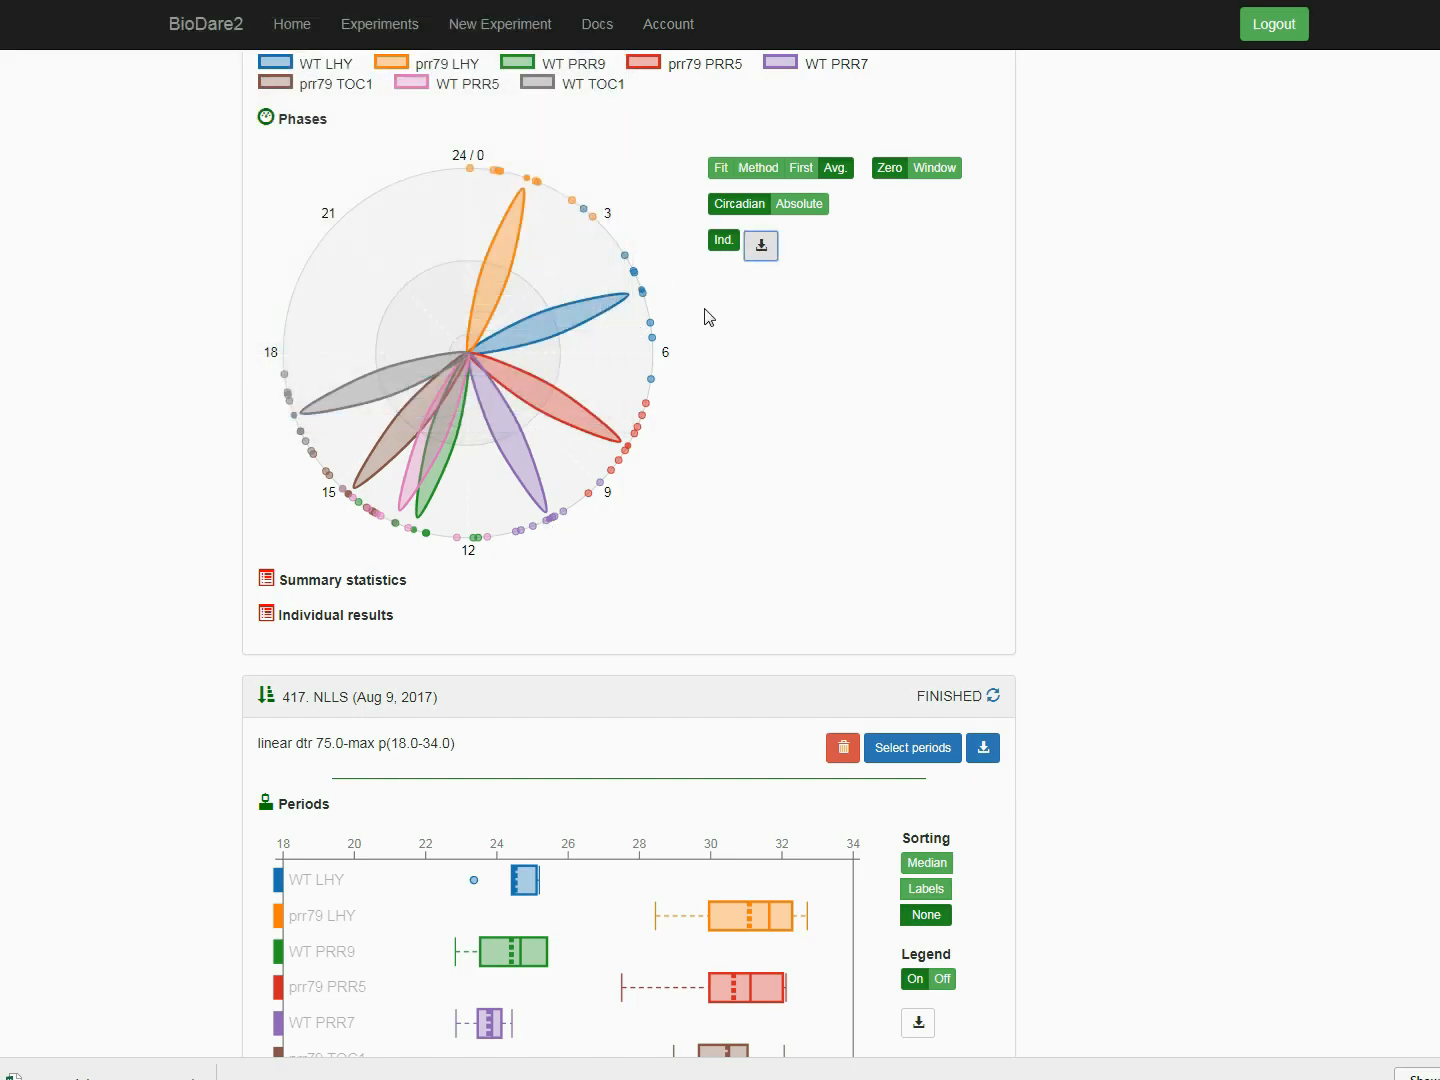
Step: Display the phases in Absolute units relative to Window
click(800, 204)
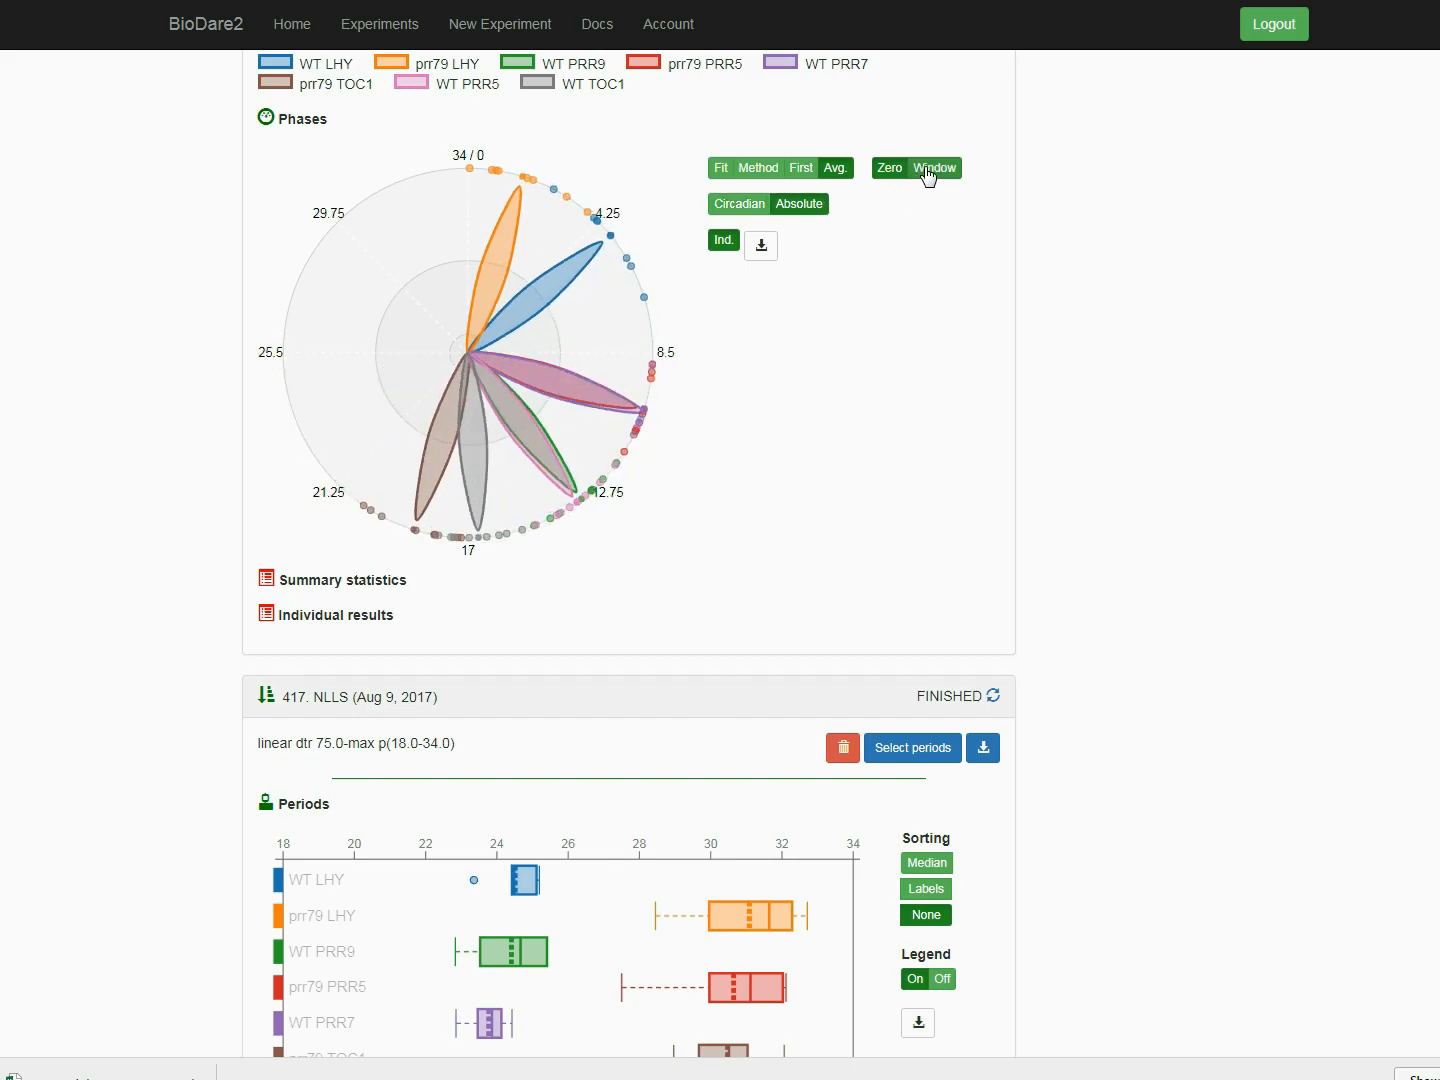
click(928, 171)
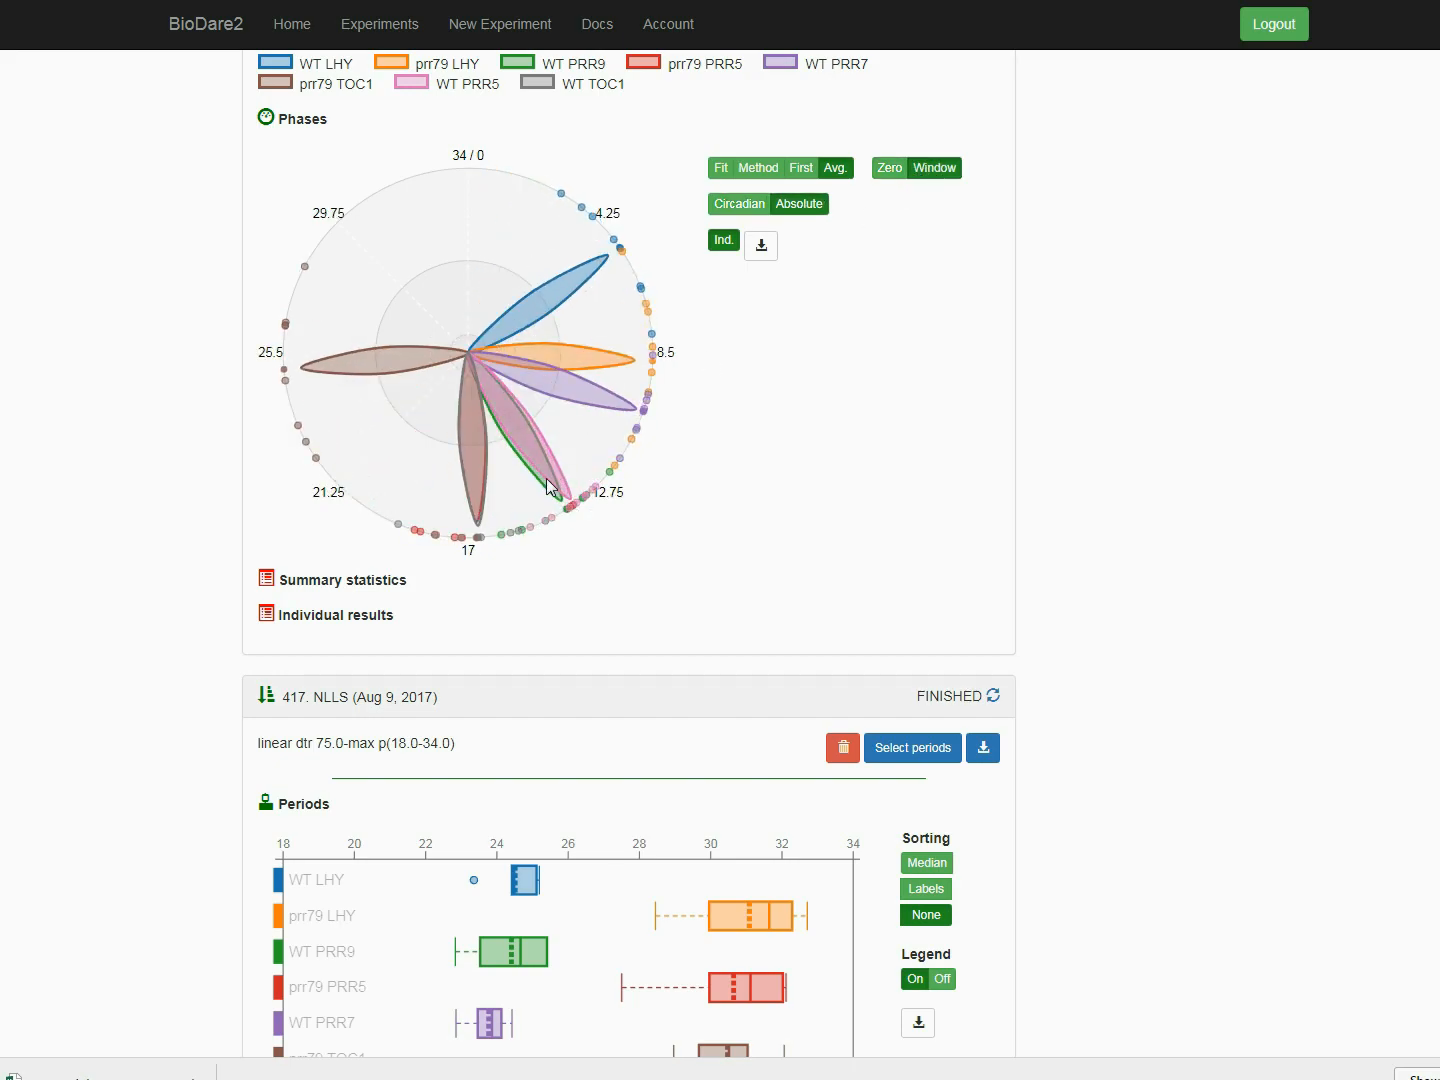
Step: Hide the WT PRR9, prr79 PRR5 and WT PRR7 series from the period and phase plots
click(522, 65)
scroll(524, 68, down, 1)
scroll(545, 82, up, 1)
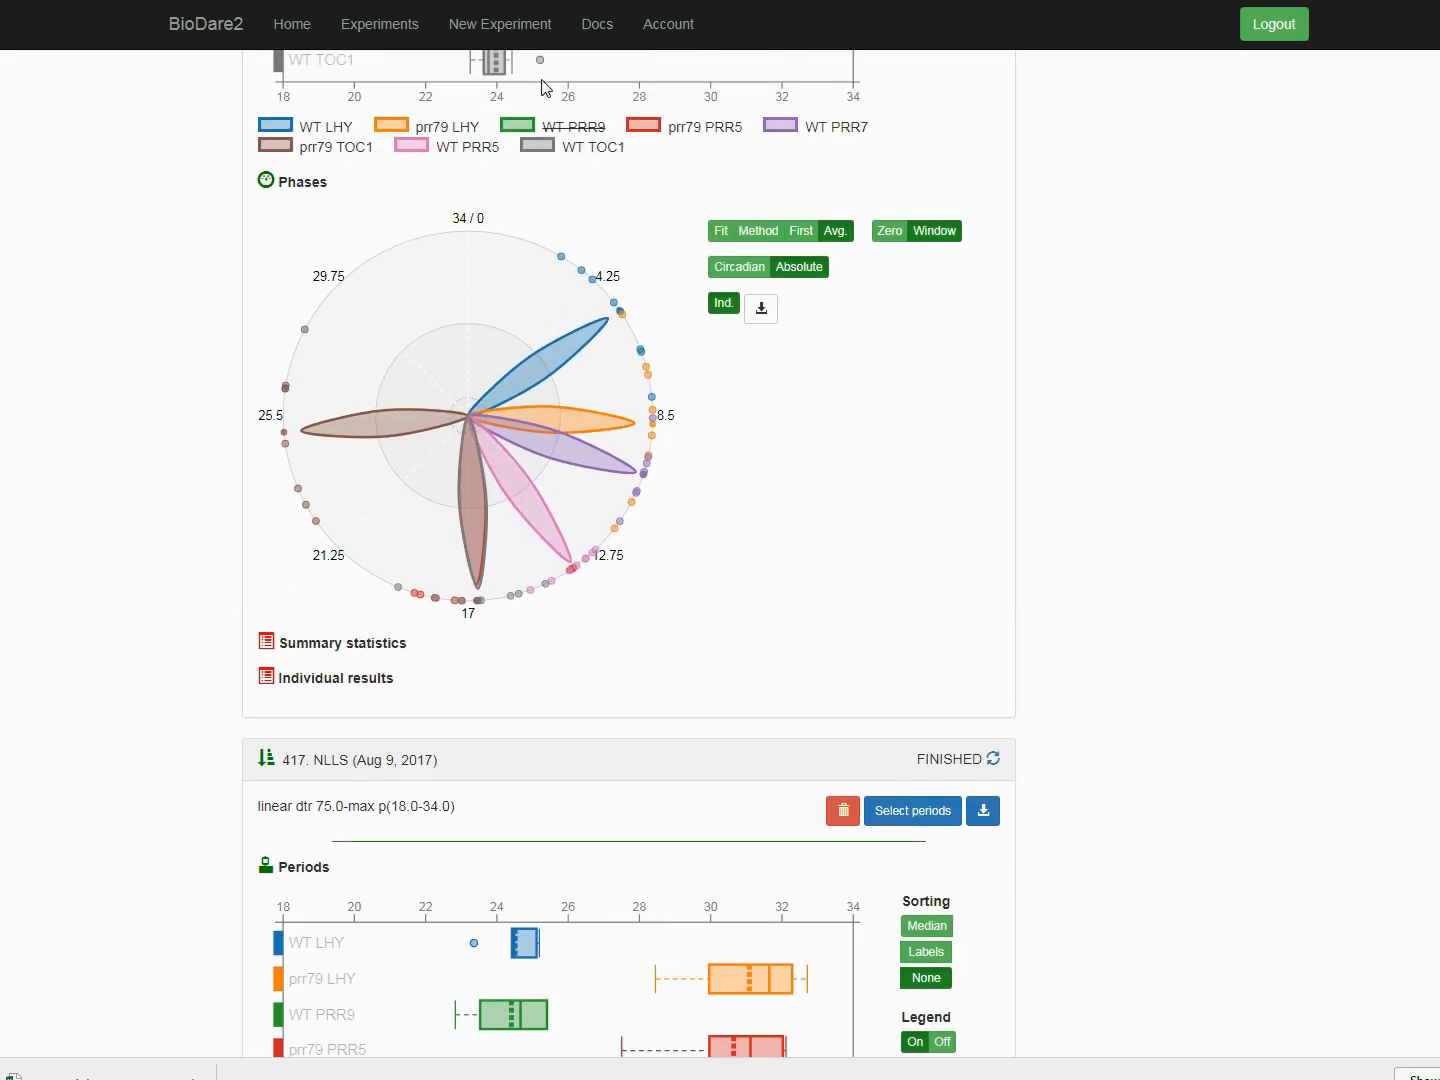
click(644, 130)
scroll(650, 131, down, 1)
scroll(568, 139, up, 4)
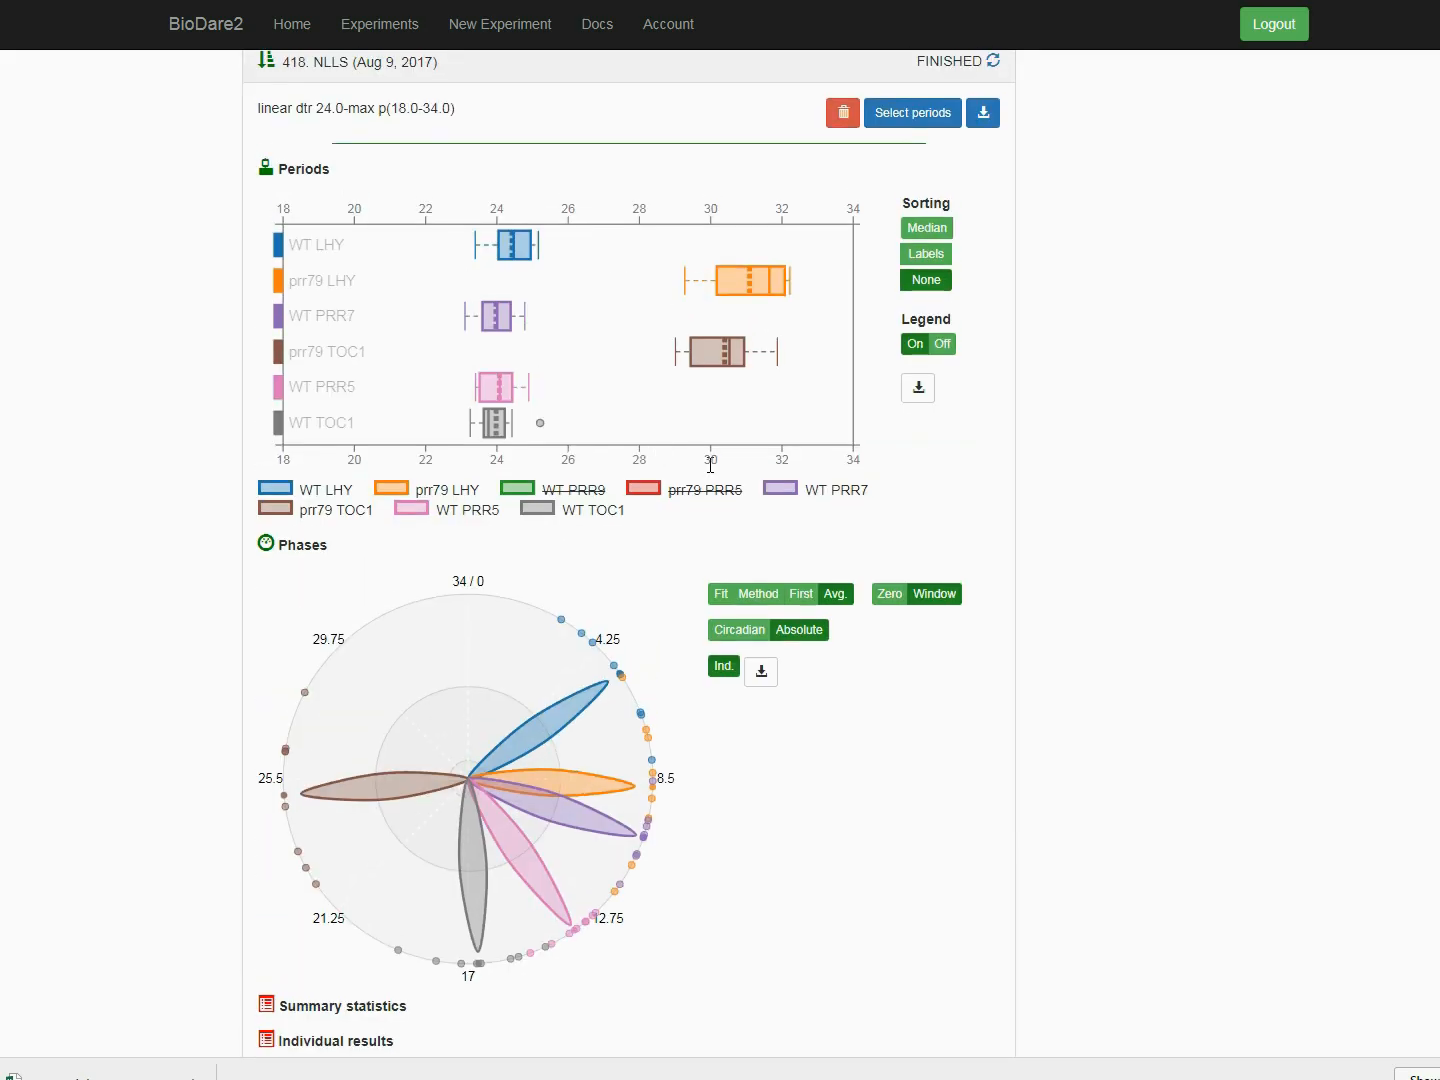
click(778, 492)
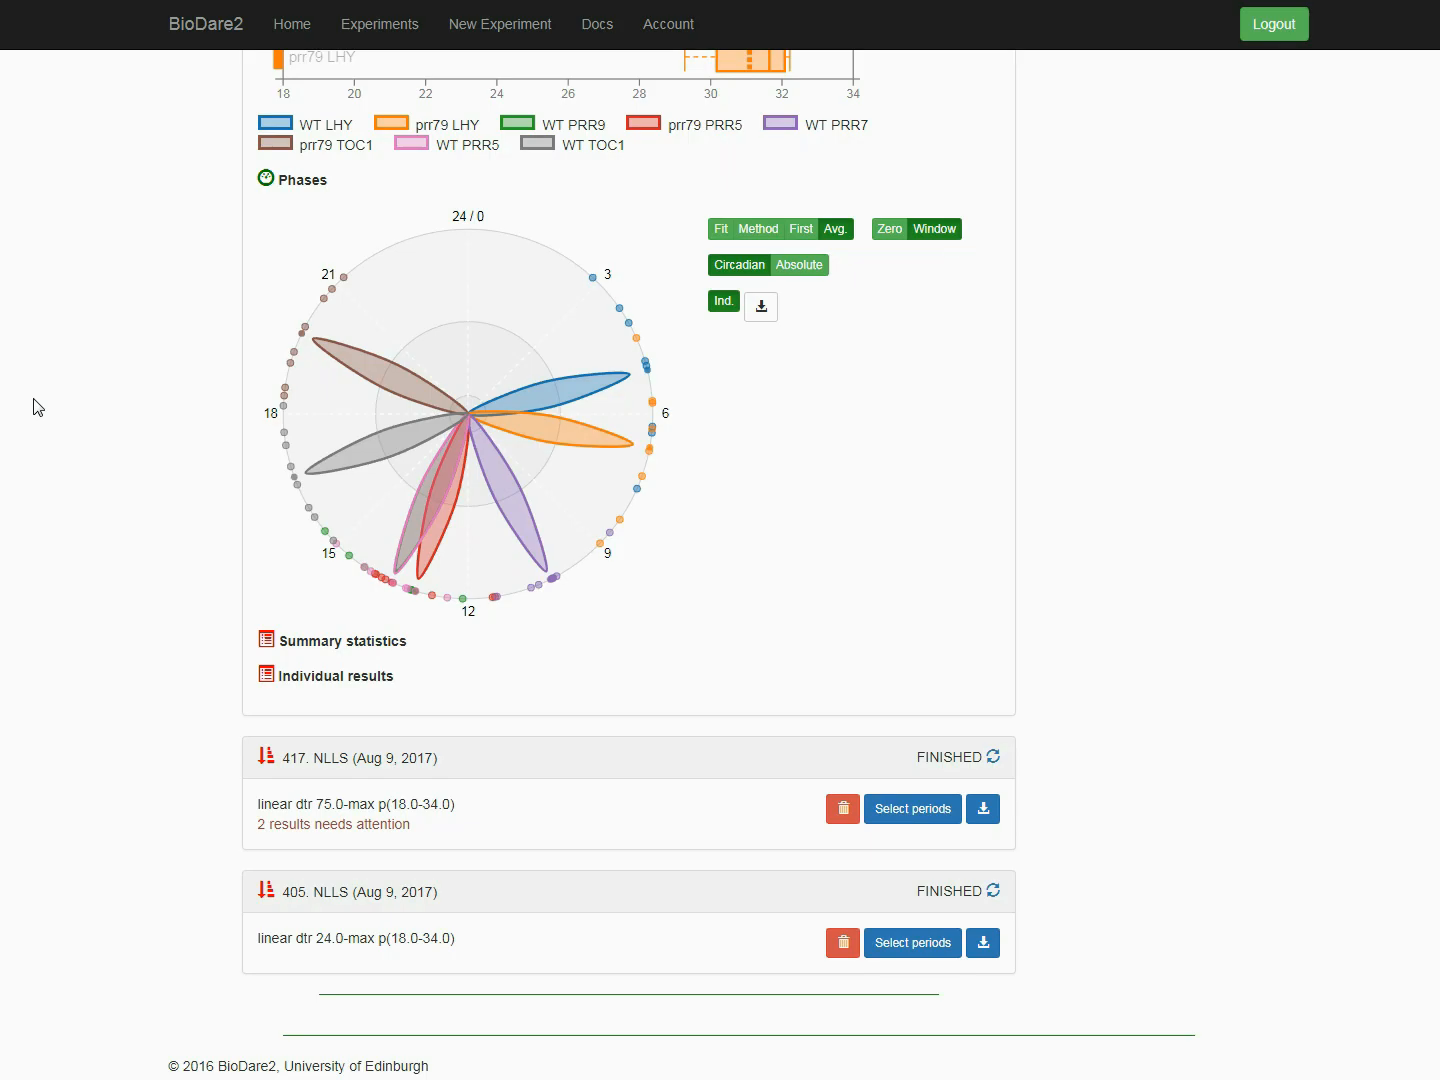
Step: Expand the summary statistics of the newest NLLS analysis to examine each group's period, phase and amplitude
click(305, 648)
scroll(155, 634, down, 2)
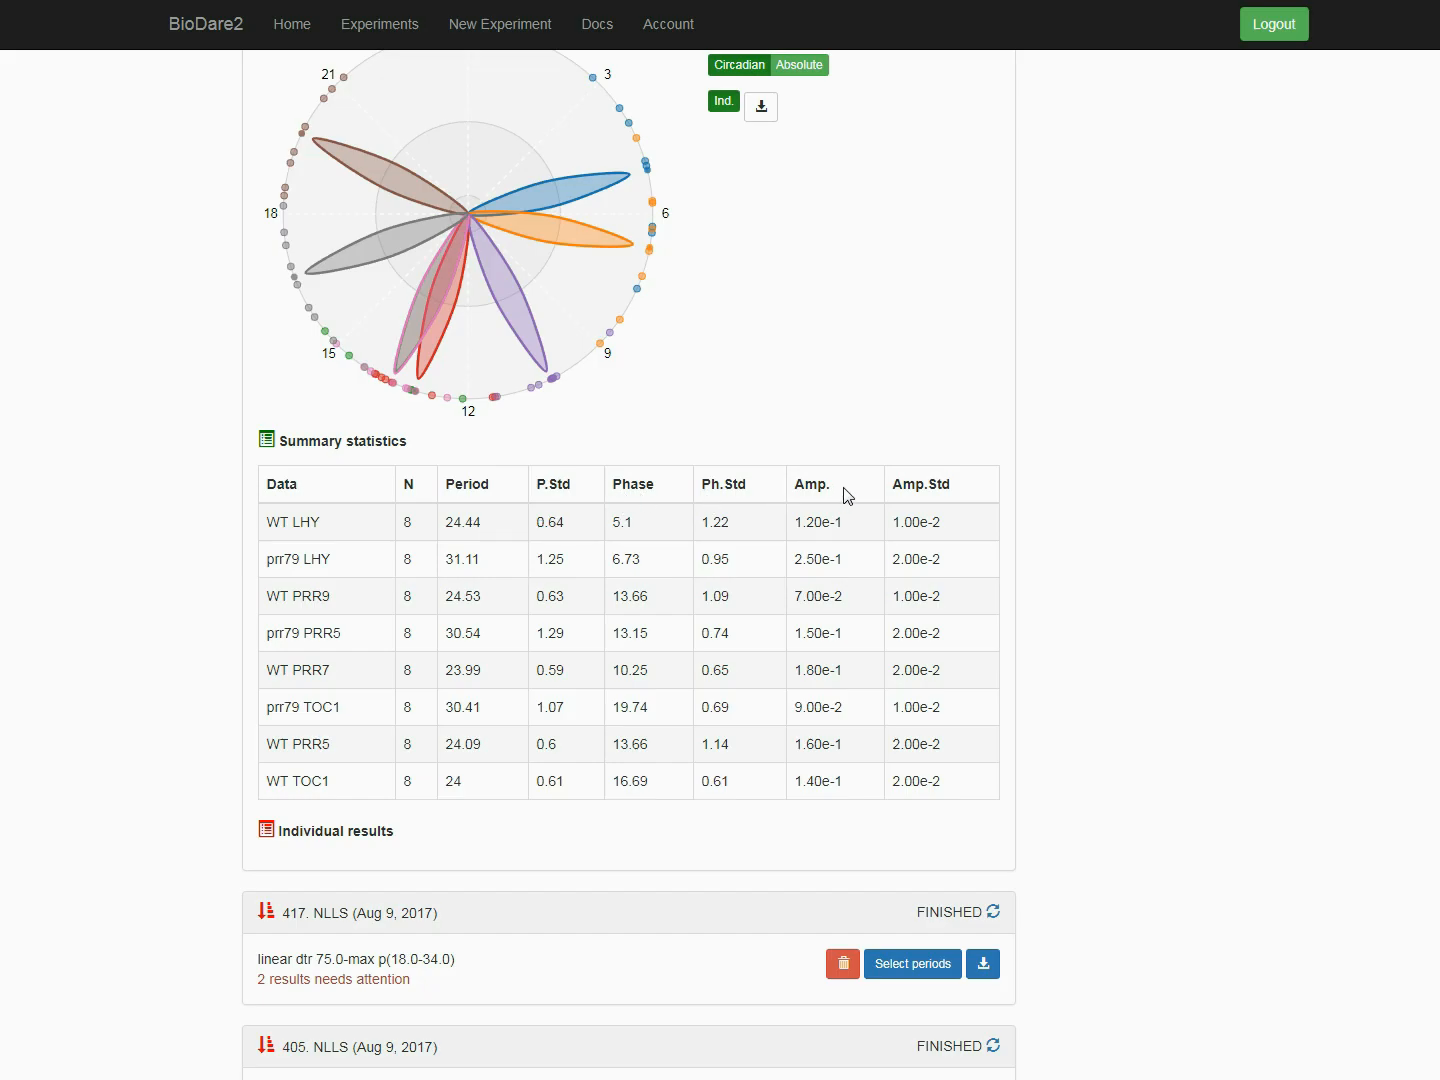
Step: Expand the individual results of the newest NLLS analysis to examine each replicate's period, phase, amplitude, GOF and ERR
scroll(310, 735, down, 1)
click(311, 735)
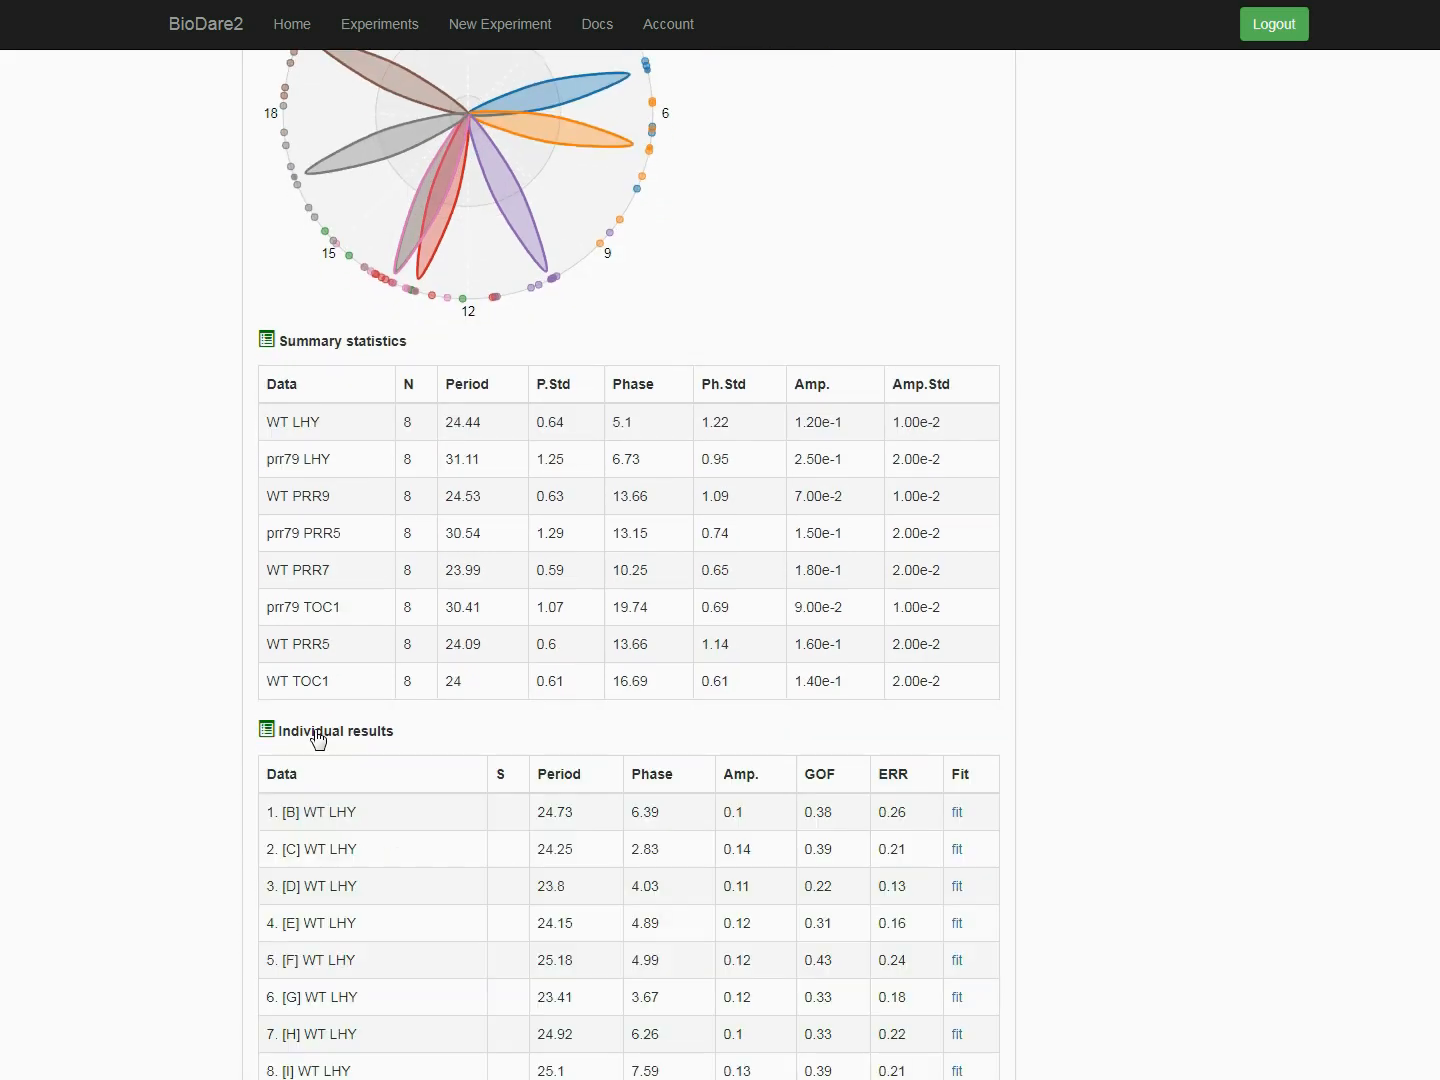
scroll(197, 739, down, 2)
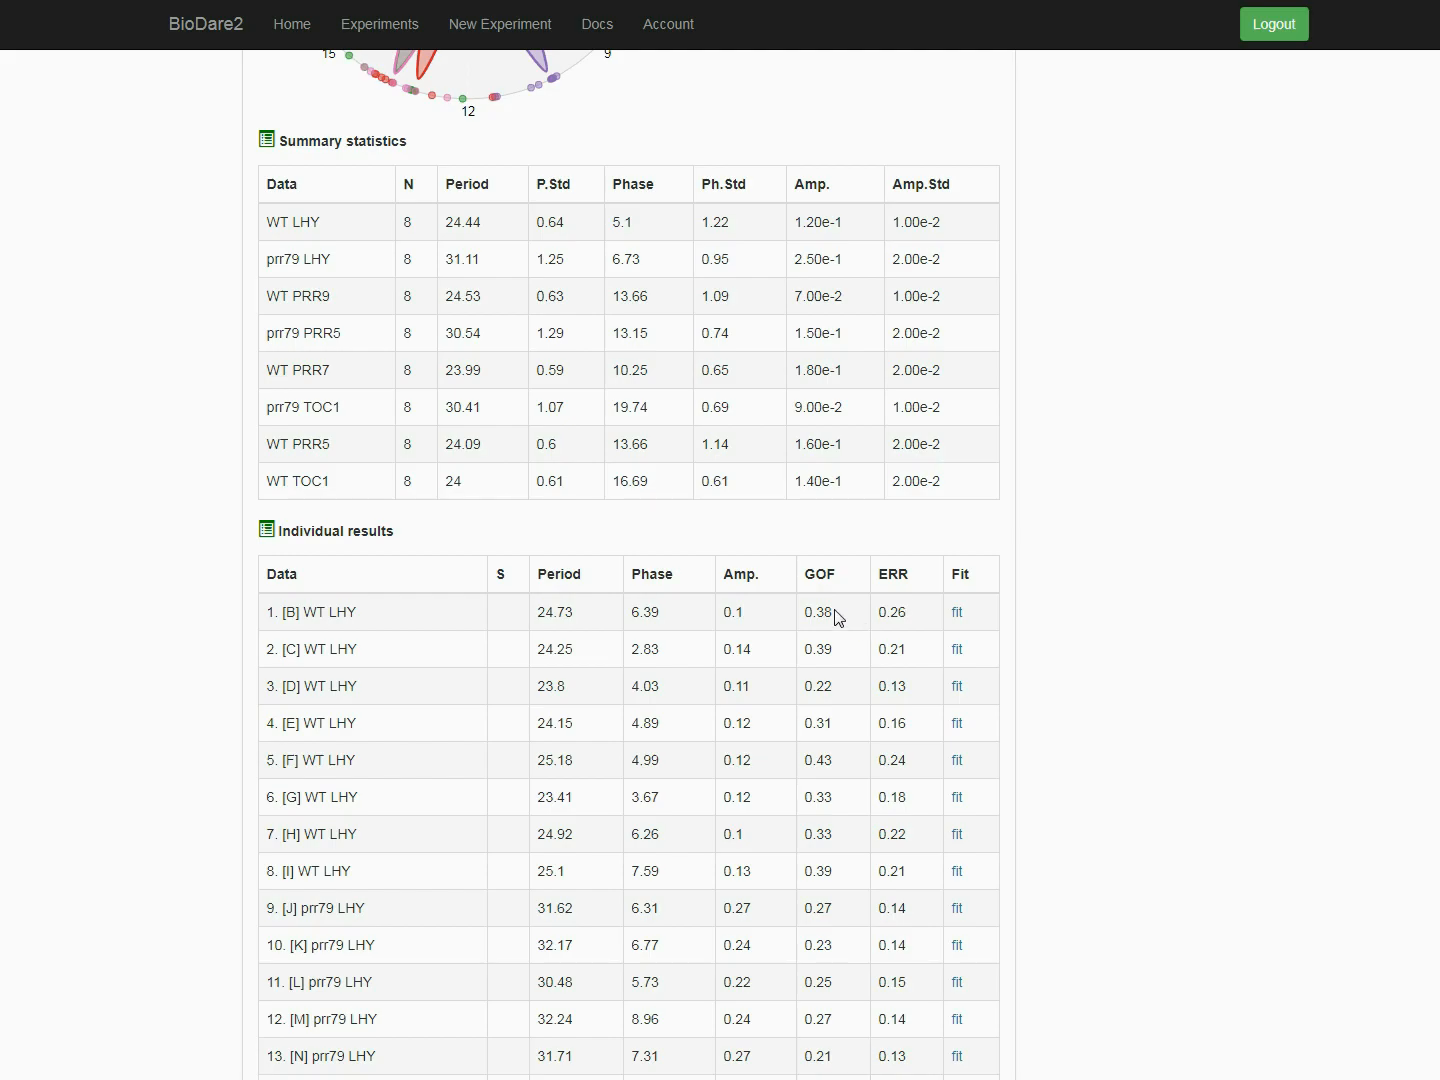
drag(836, 576, 813, 578)
Step: View the fit of 1. [B] WT LHY, toggling the FIT curve off and on to compare it with the data, and close it
click(957, 612)
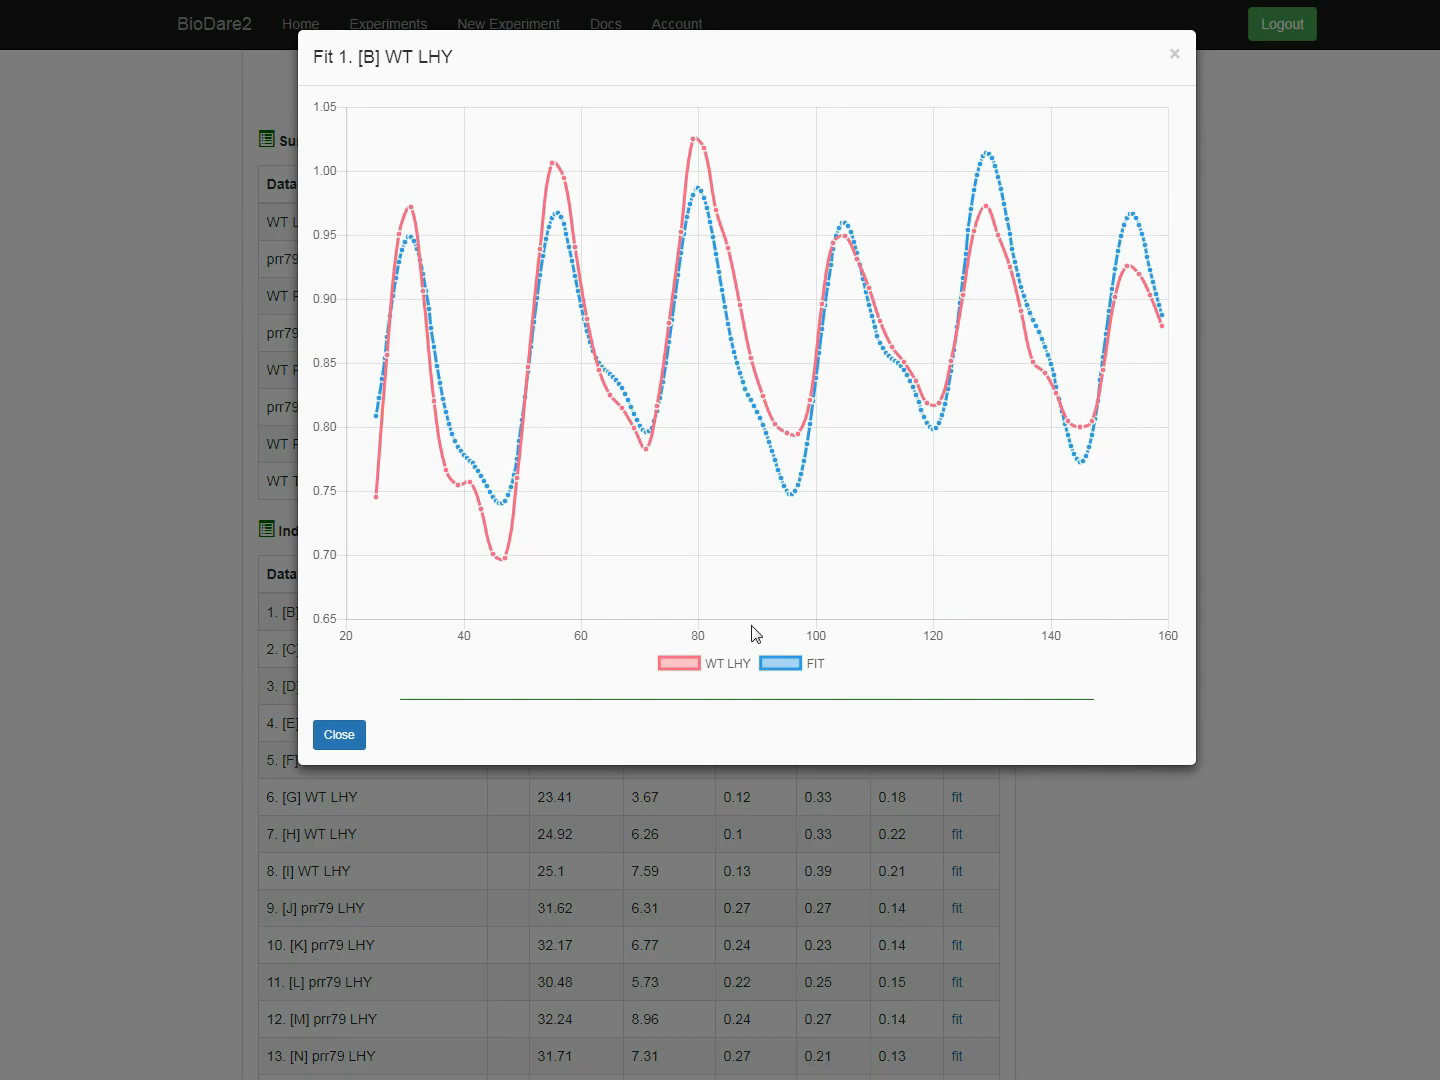
click(778, 664)
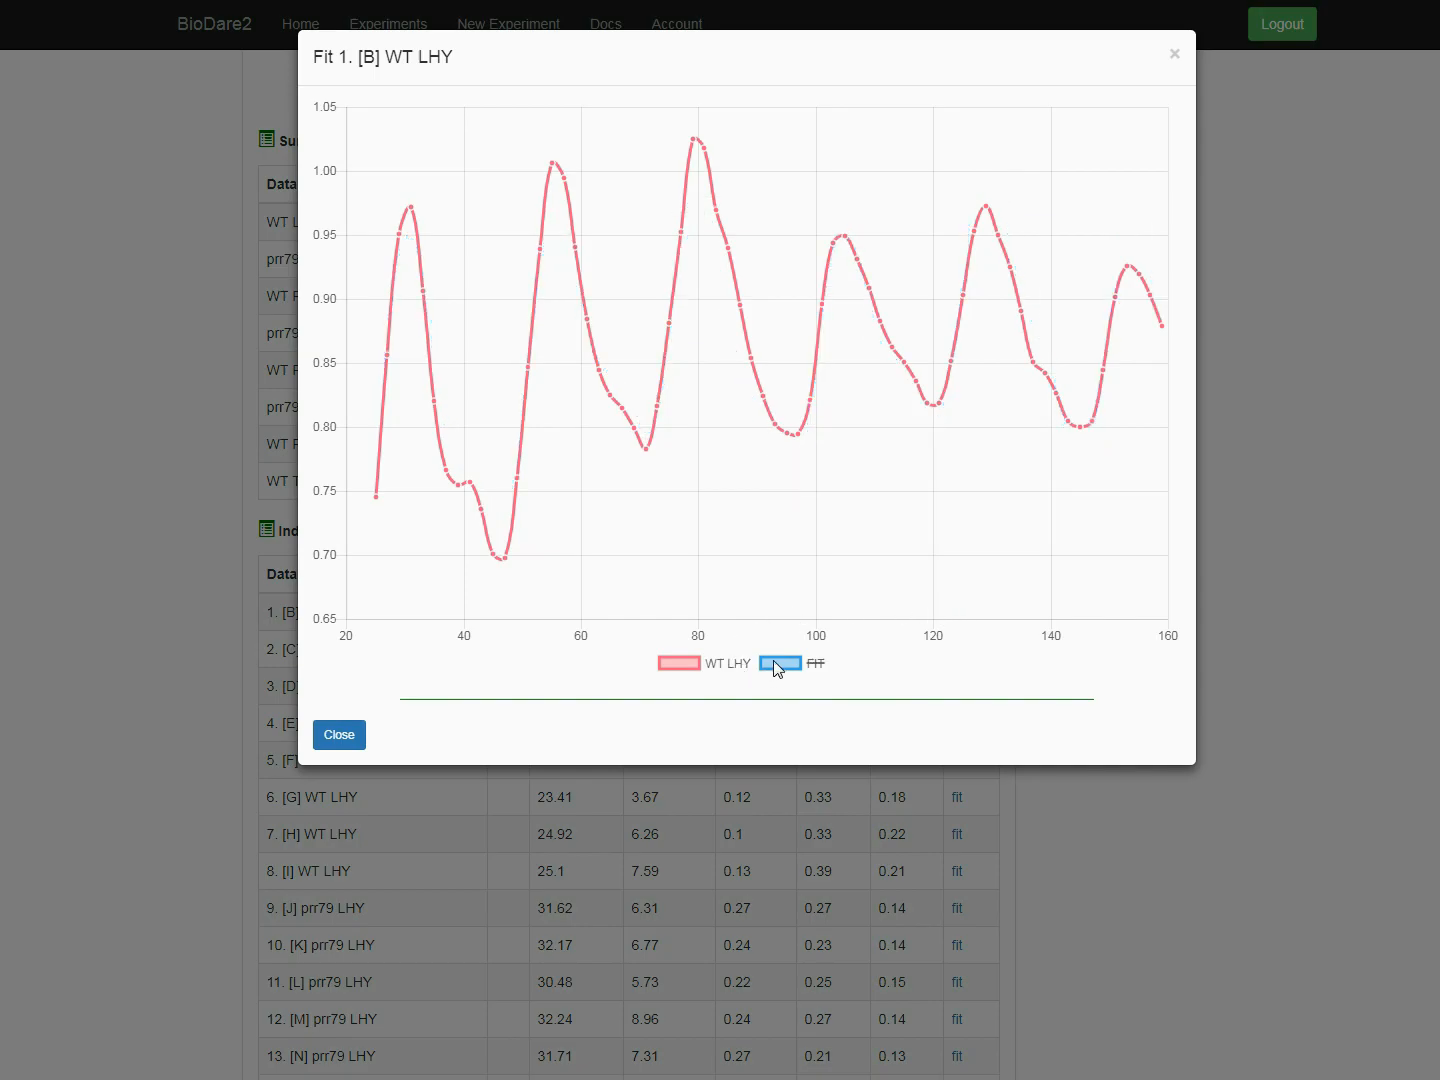
click(776, 663)
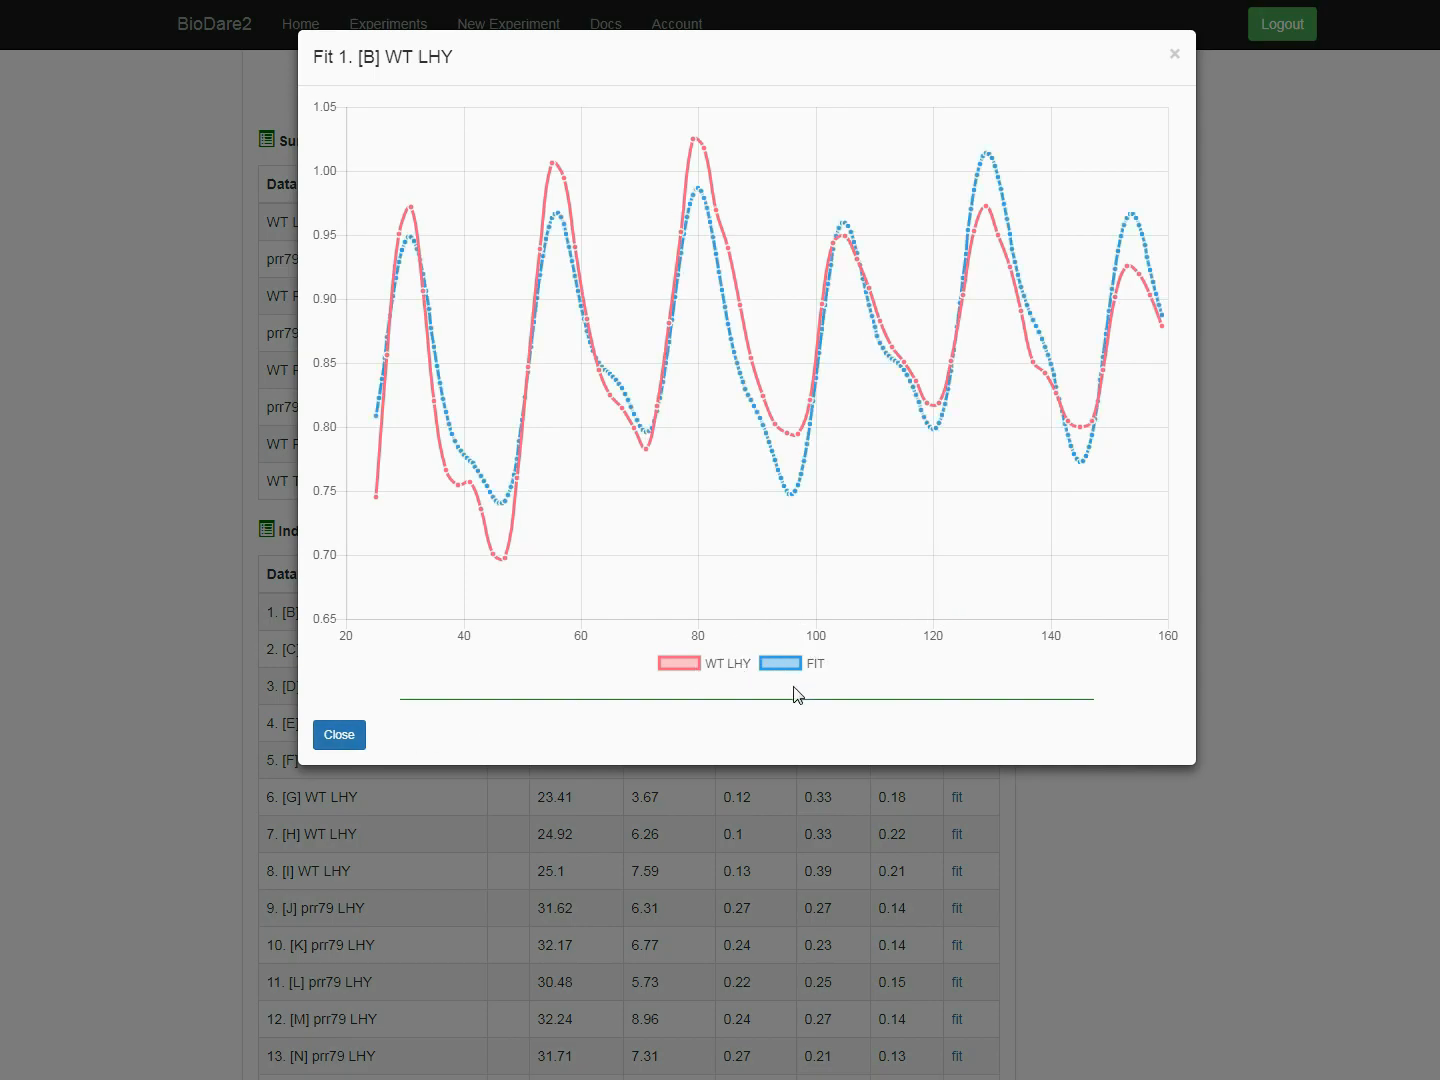
click(791, 666)
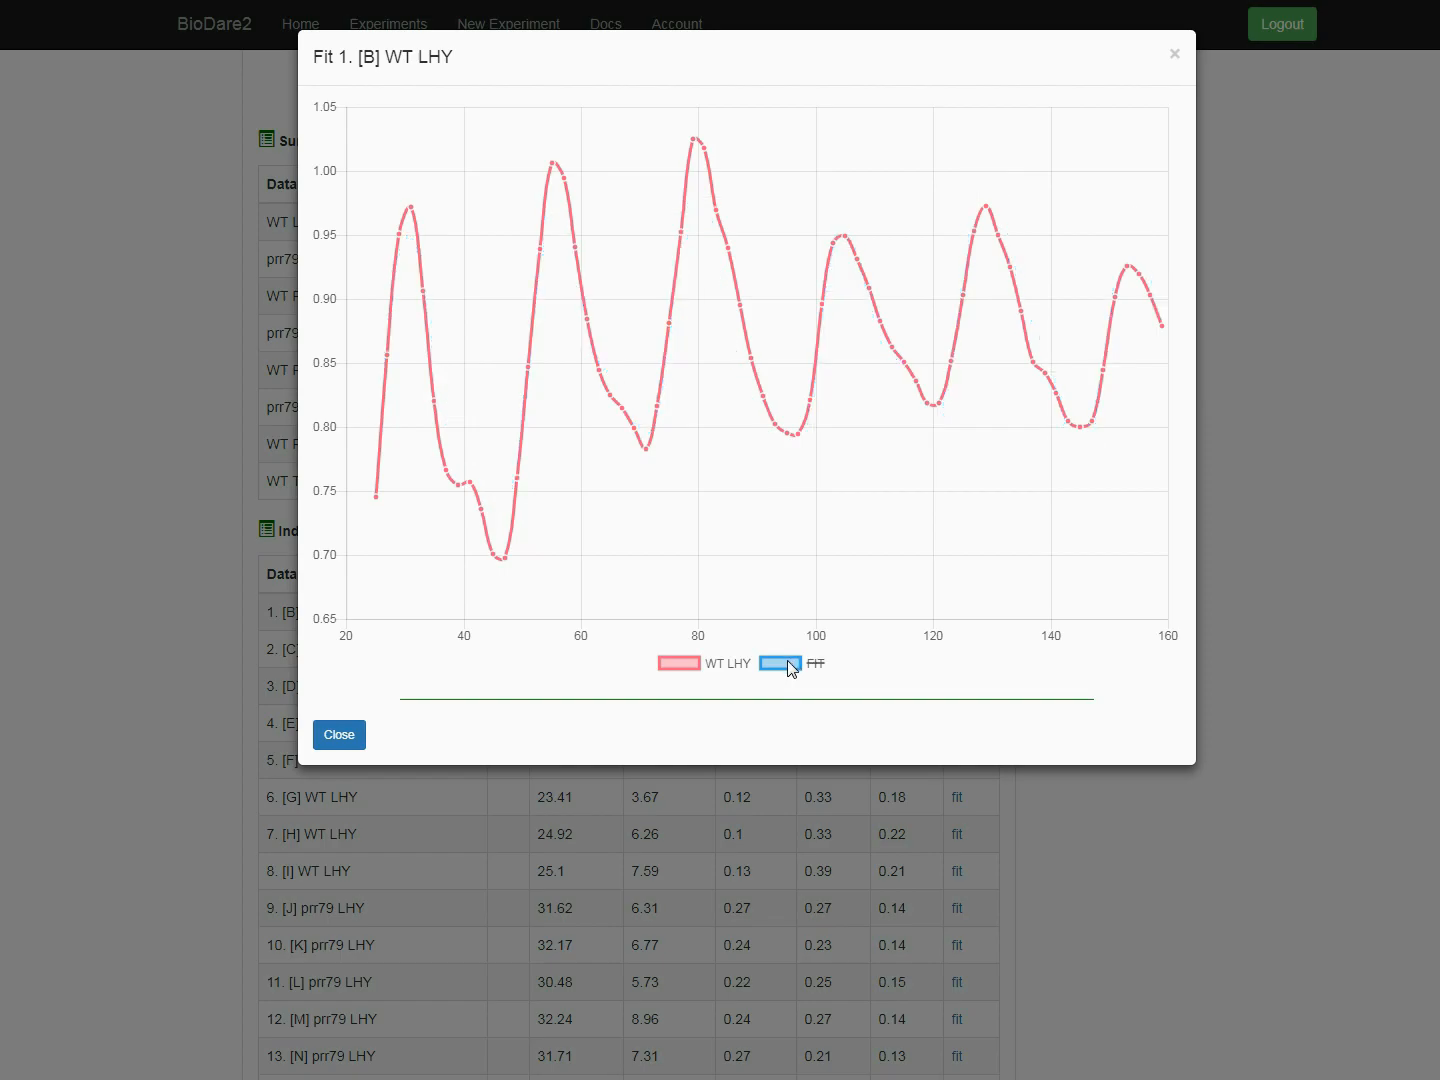
click(791, 665)
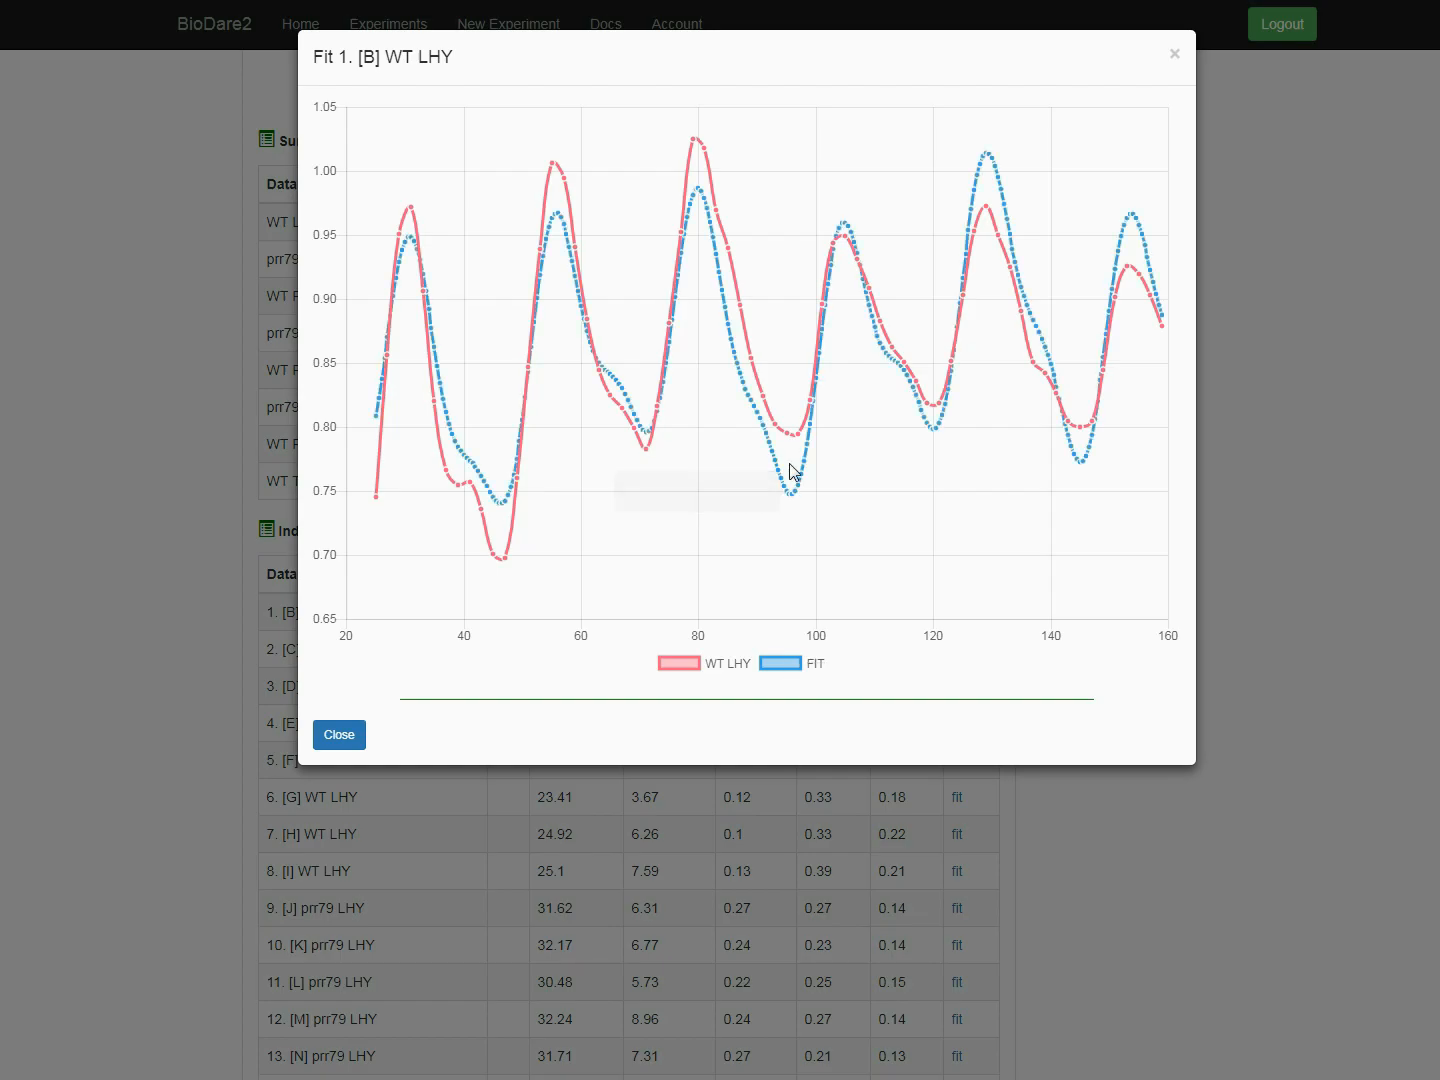
click(346, 738)
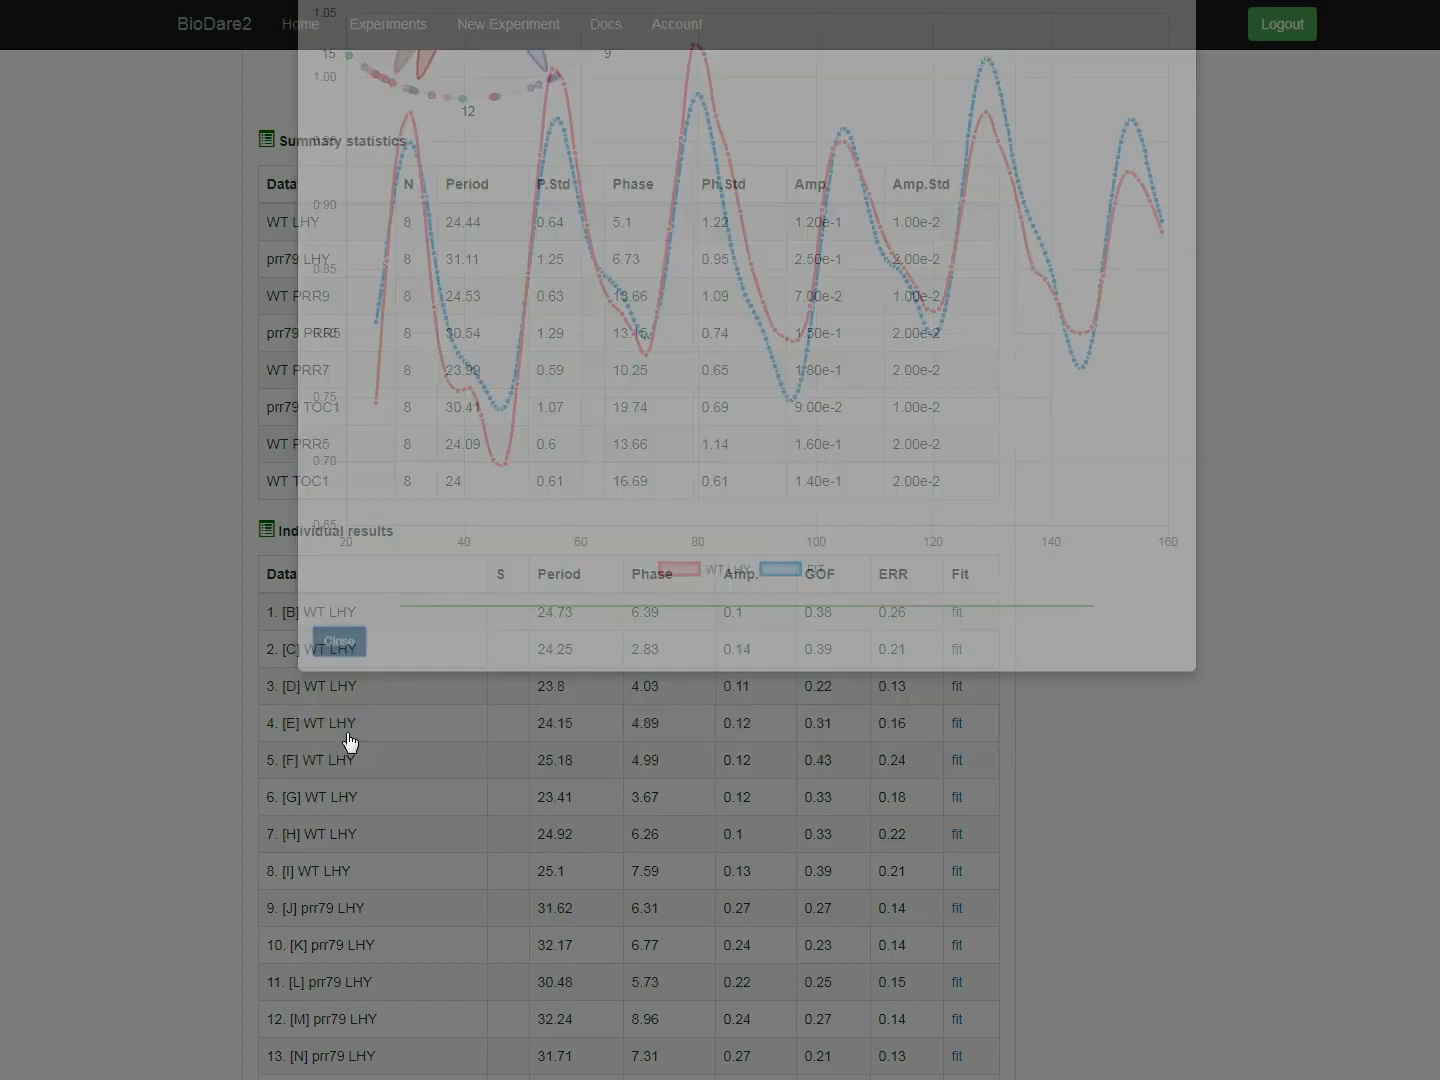
Step: Export the results of NLLS job 418 with phase type by fit, saving them as 10083_job418.ppa.csv
scroll(681, 700, down, 14)
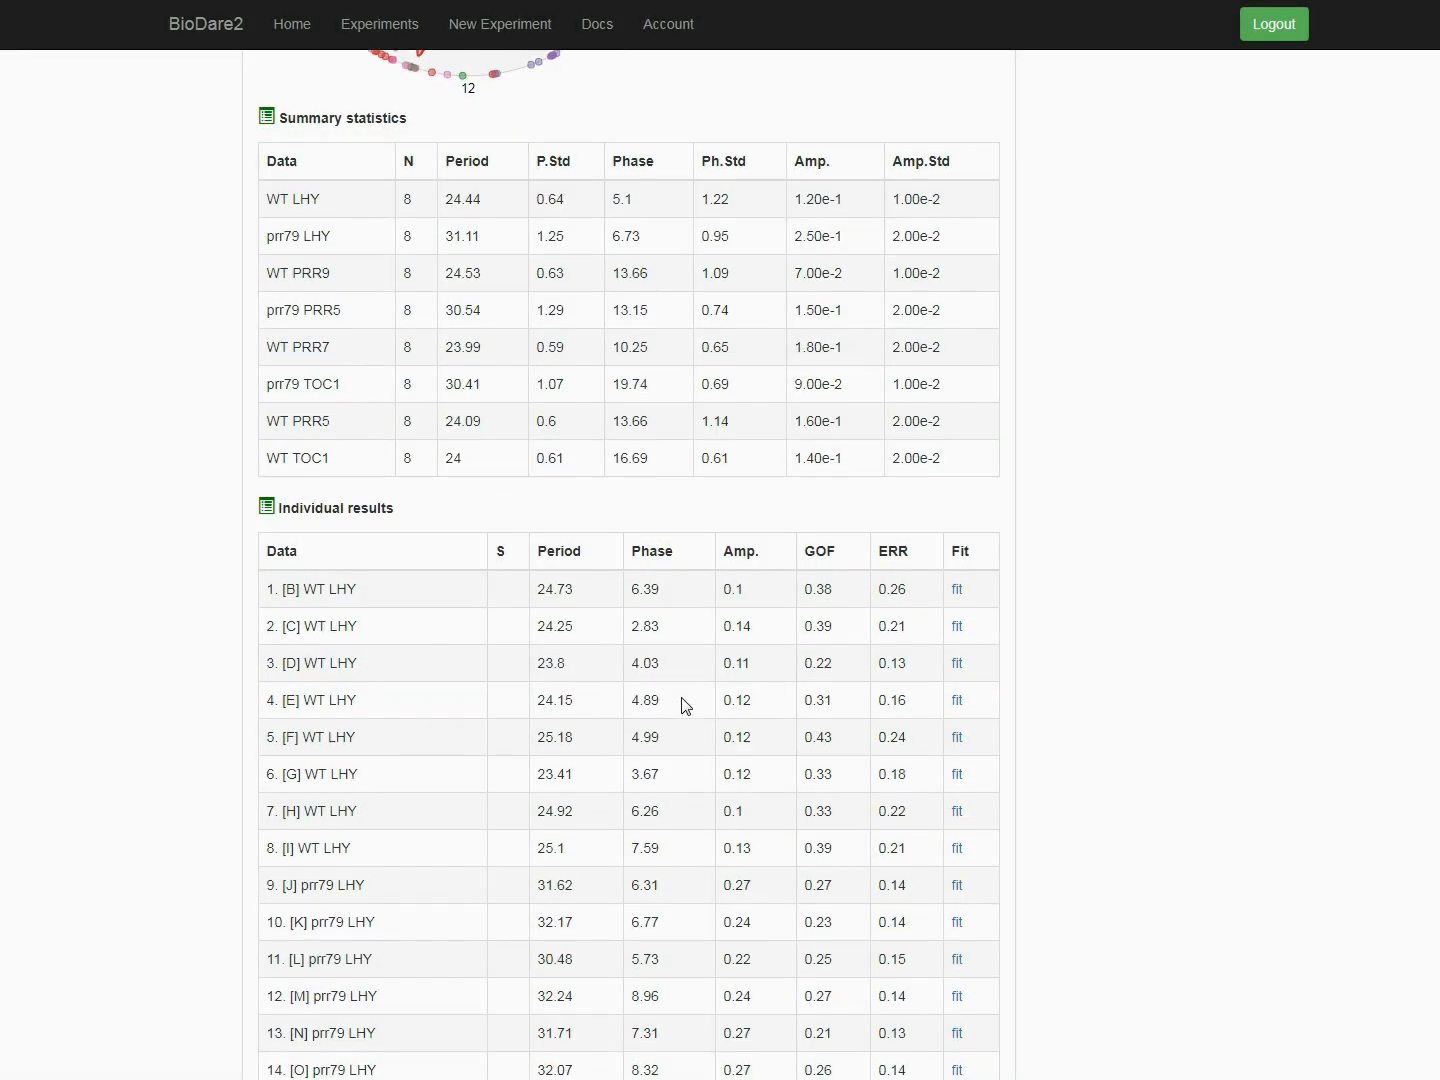
scroll(686, 707, up, 20)
scroll(686, 707, up, 2)
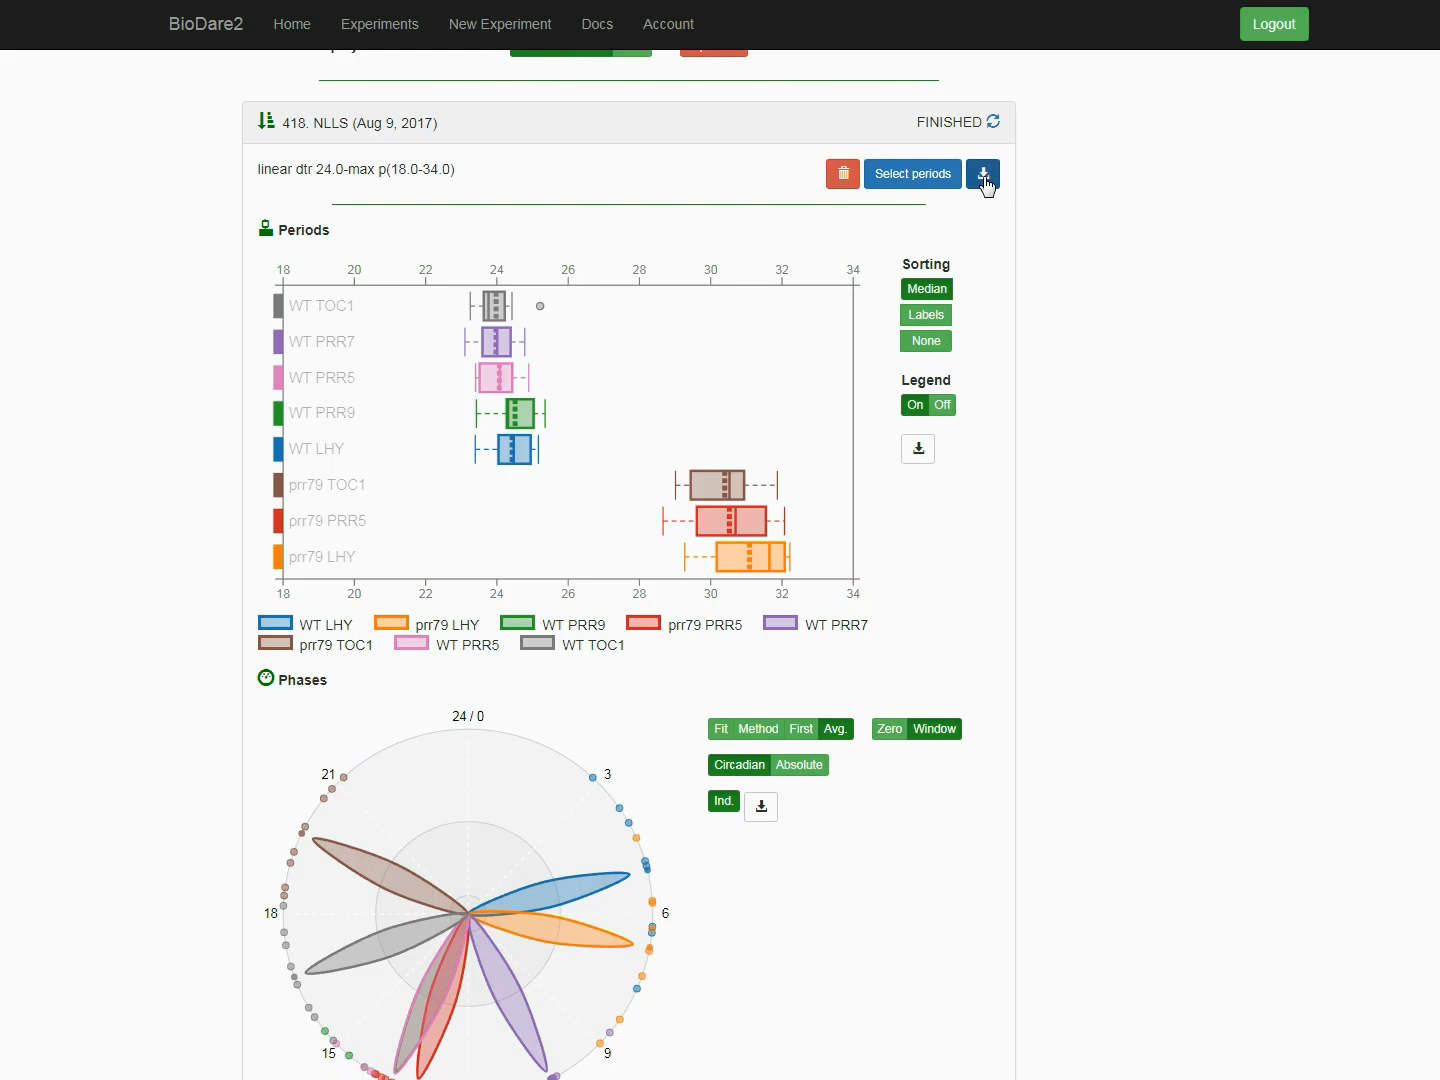
click(984, 175)
click(661, 145)
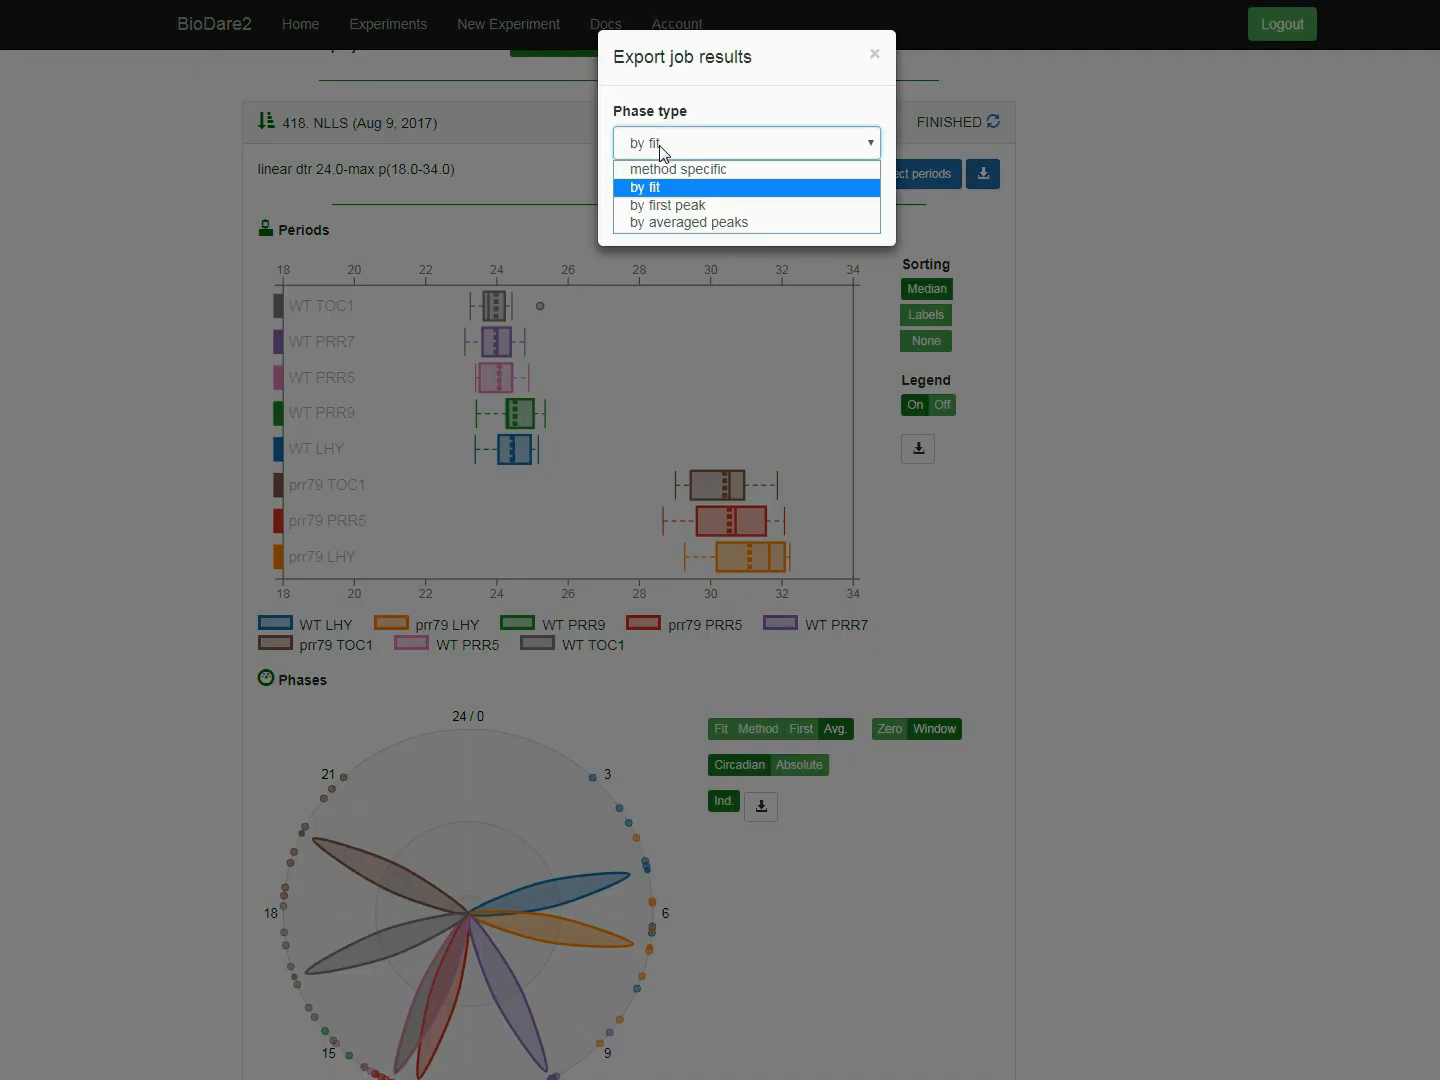
click(655, 186)
click(702, 220)
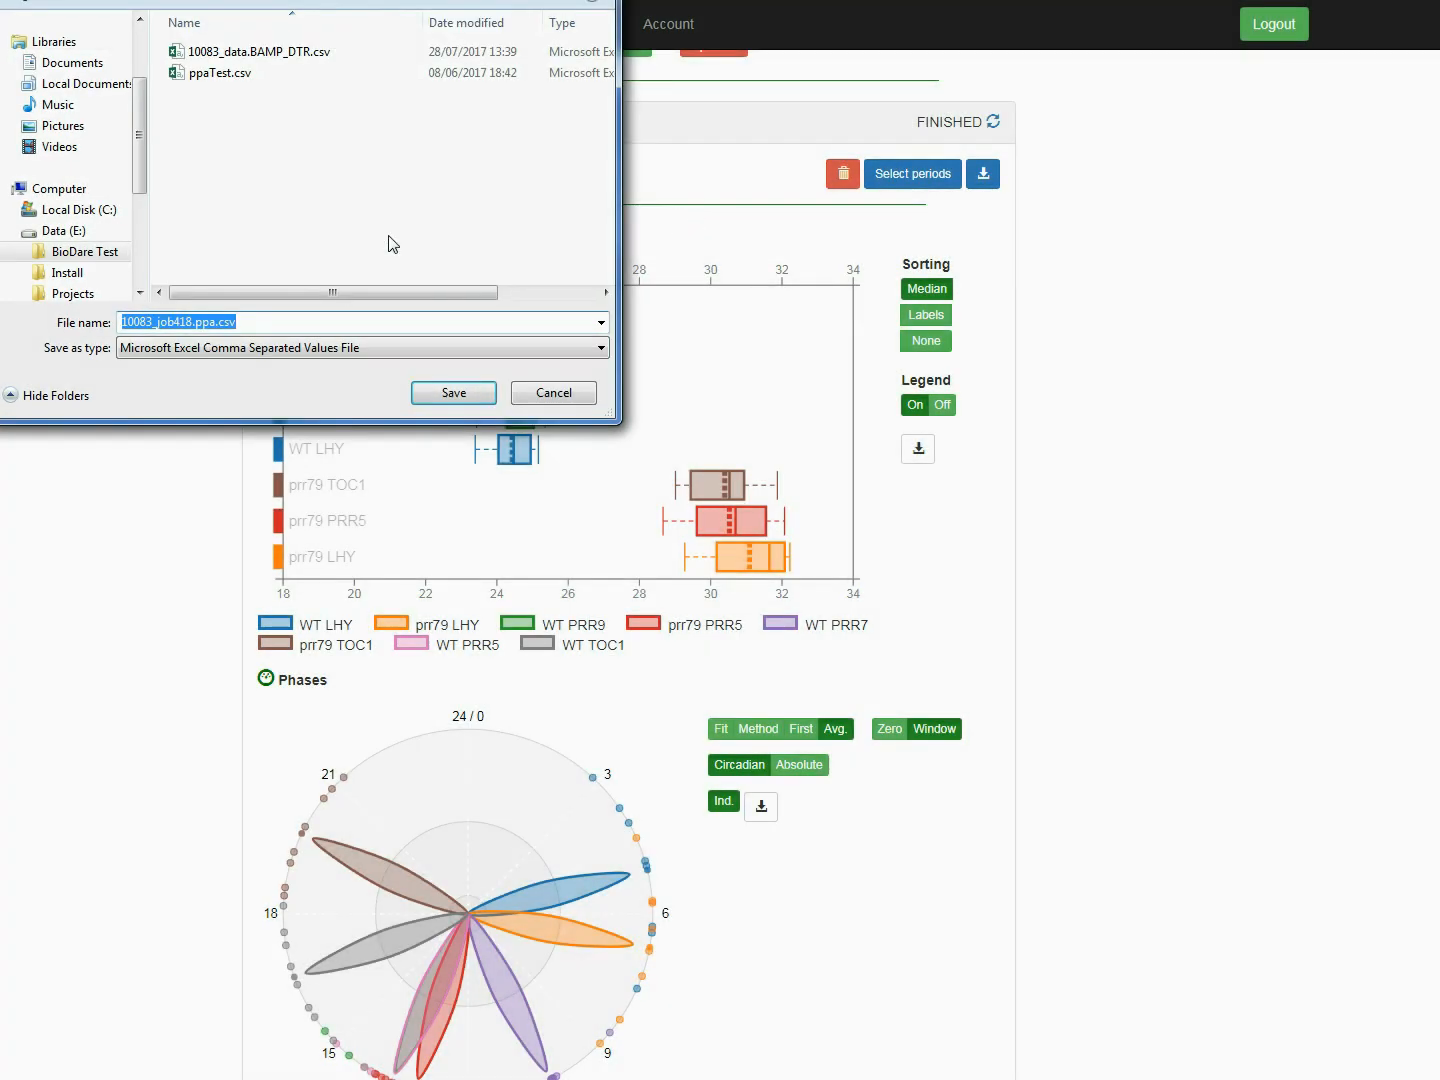
click(455, 392)
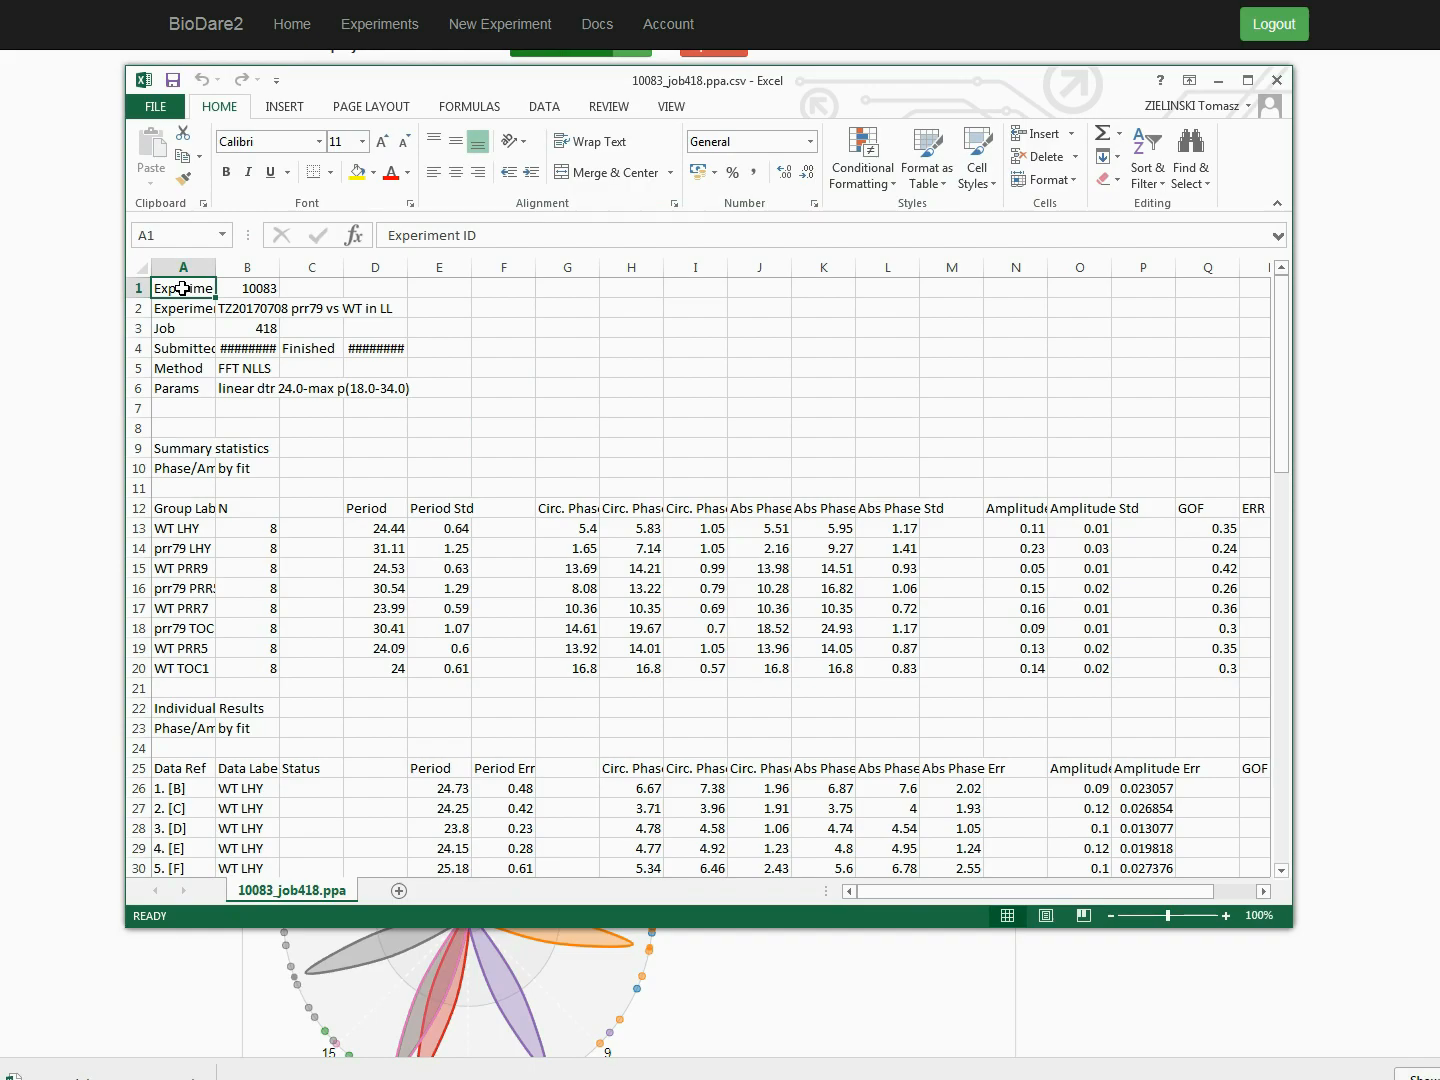
Step: Examine the method, parameters, circadian and absolute phases, and individual results in the exported 10083_job418.ppa.csv in Excel
click(182, 371)
click(248, 372)
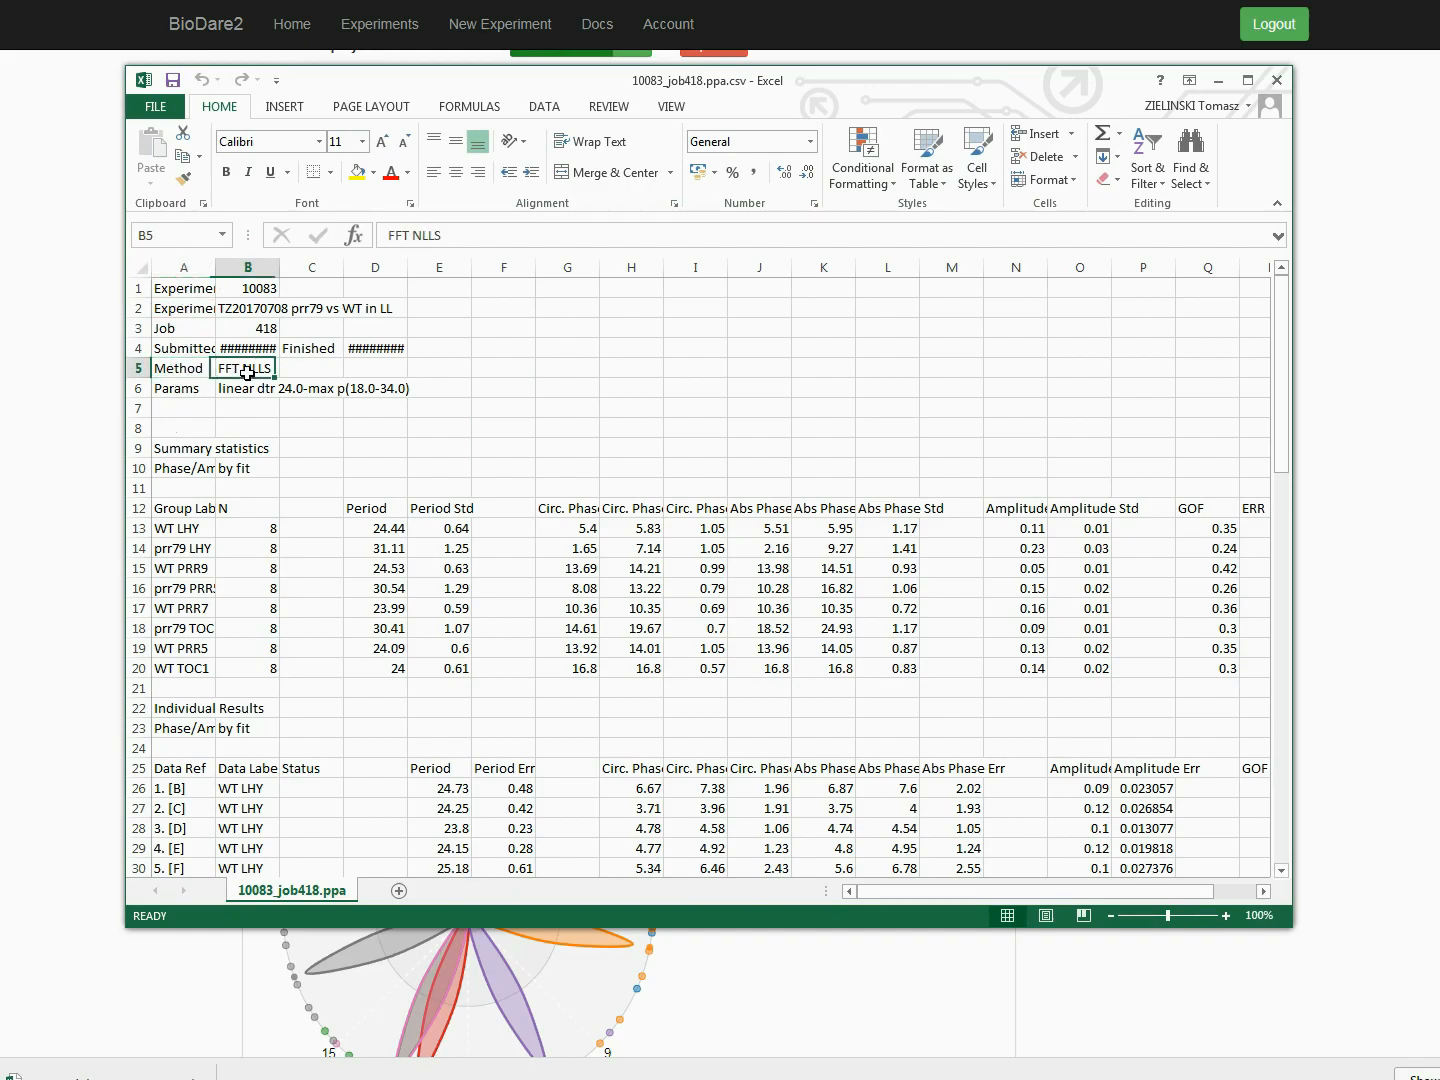
click(242, 391)
scroll(242, 392, down, 2)
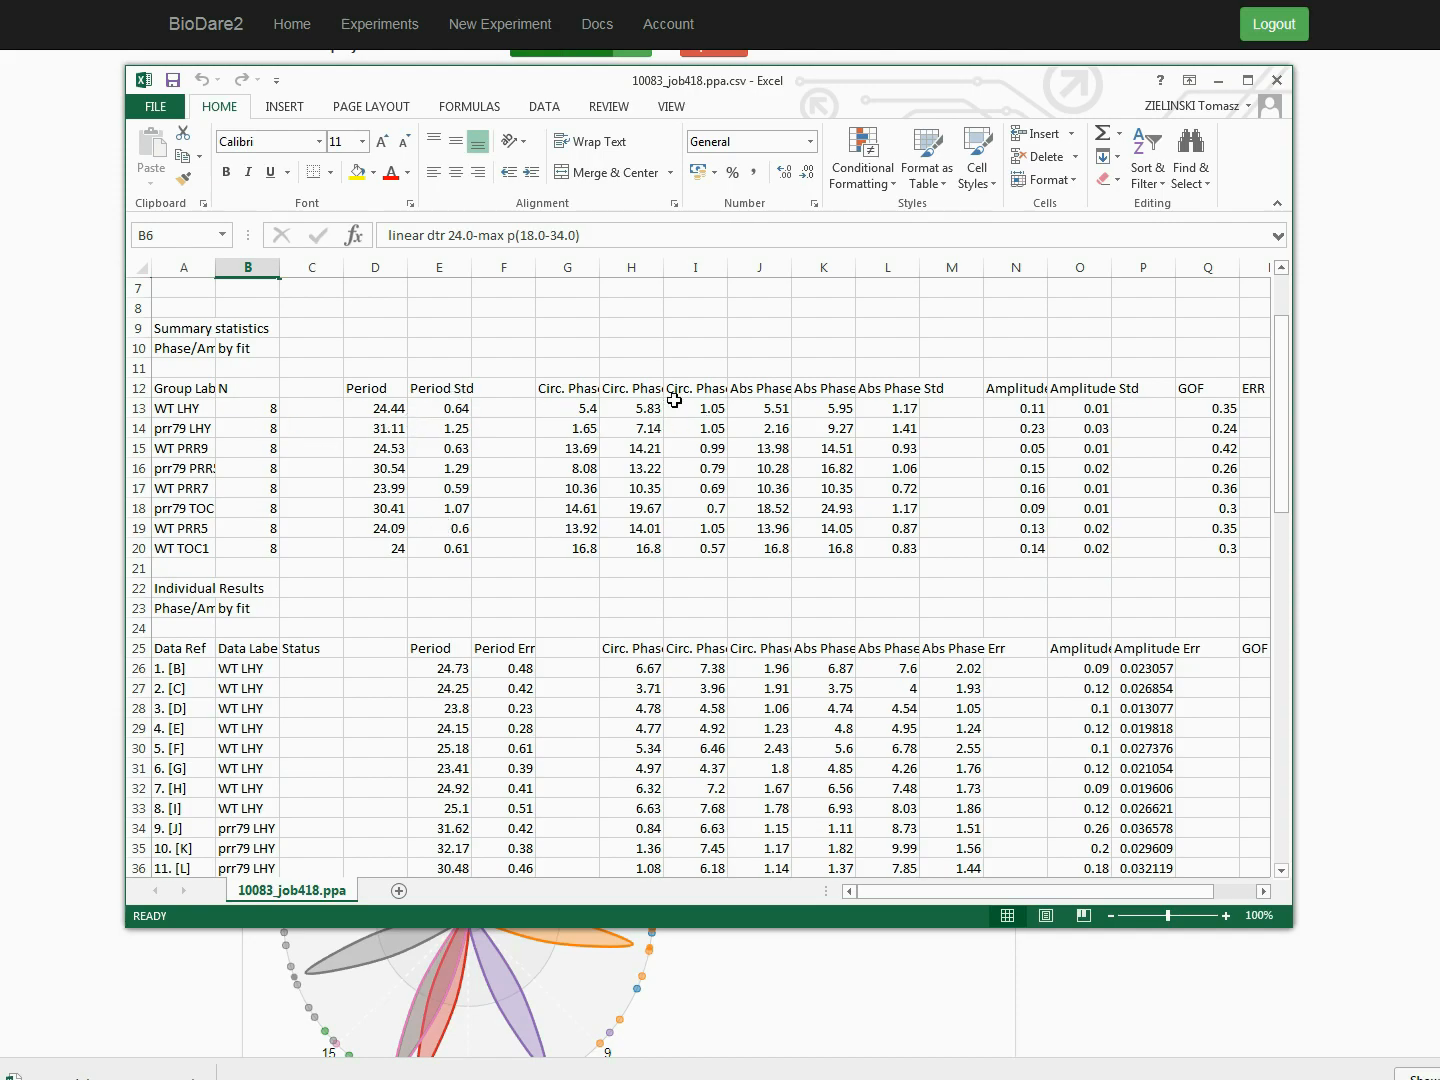
click(592, 407)
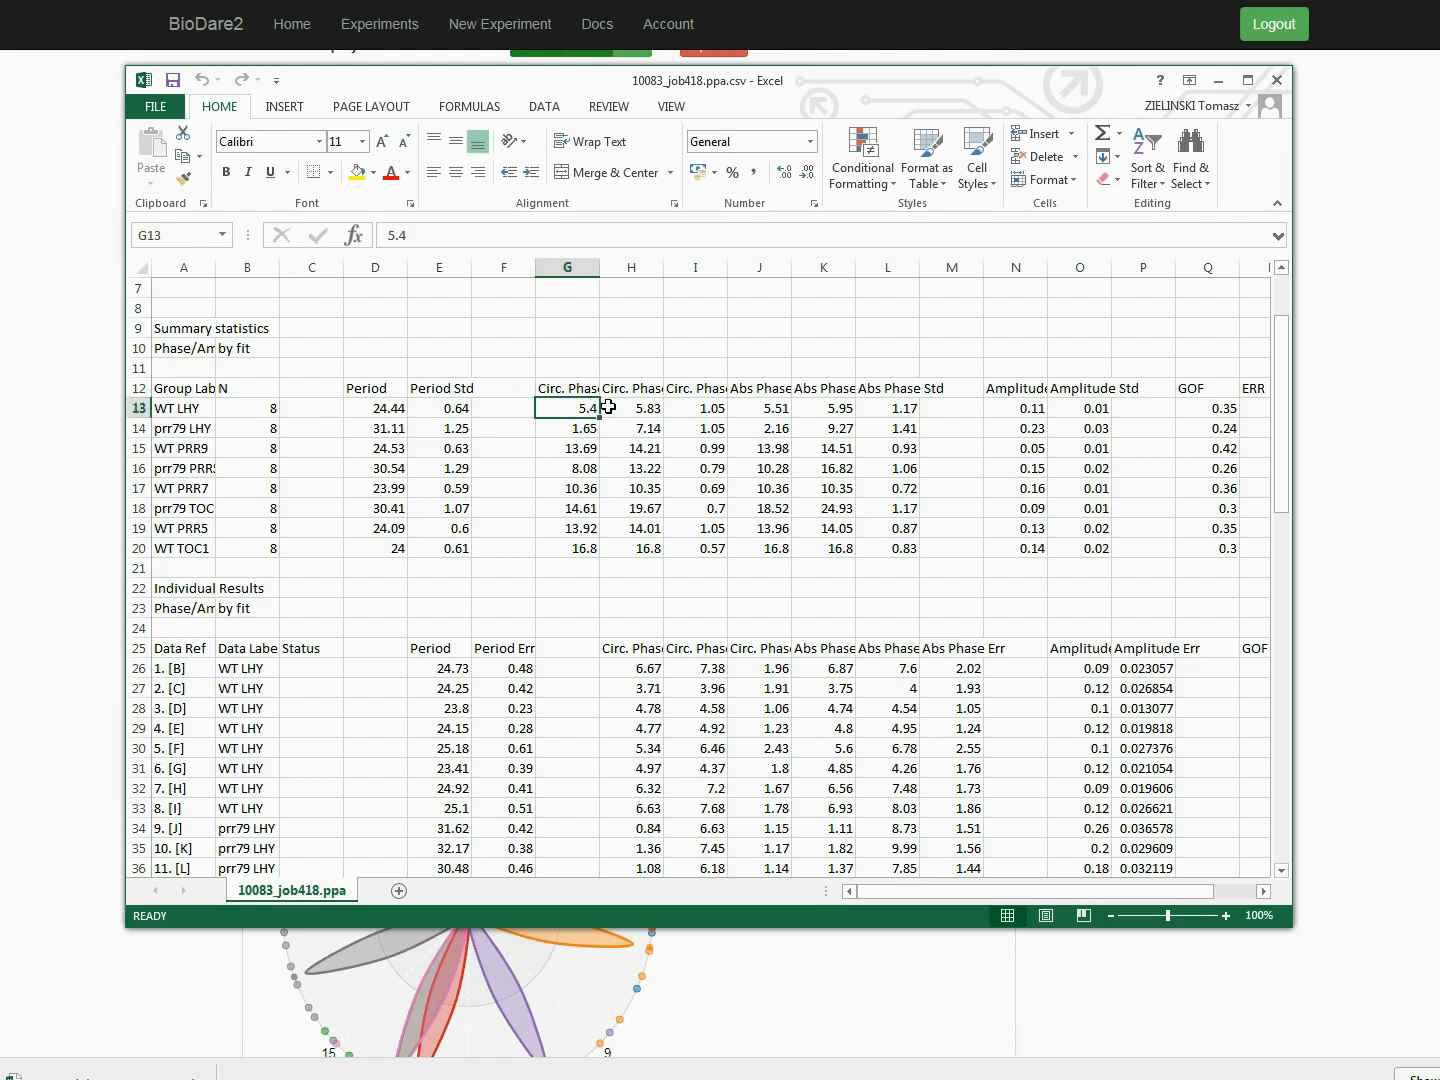
click(769, 412)
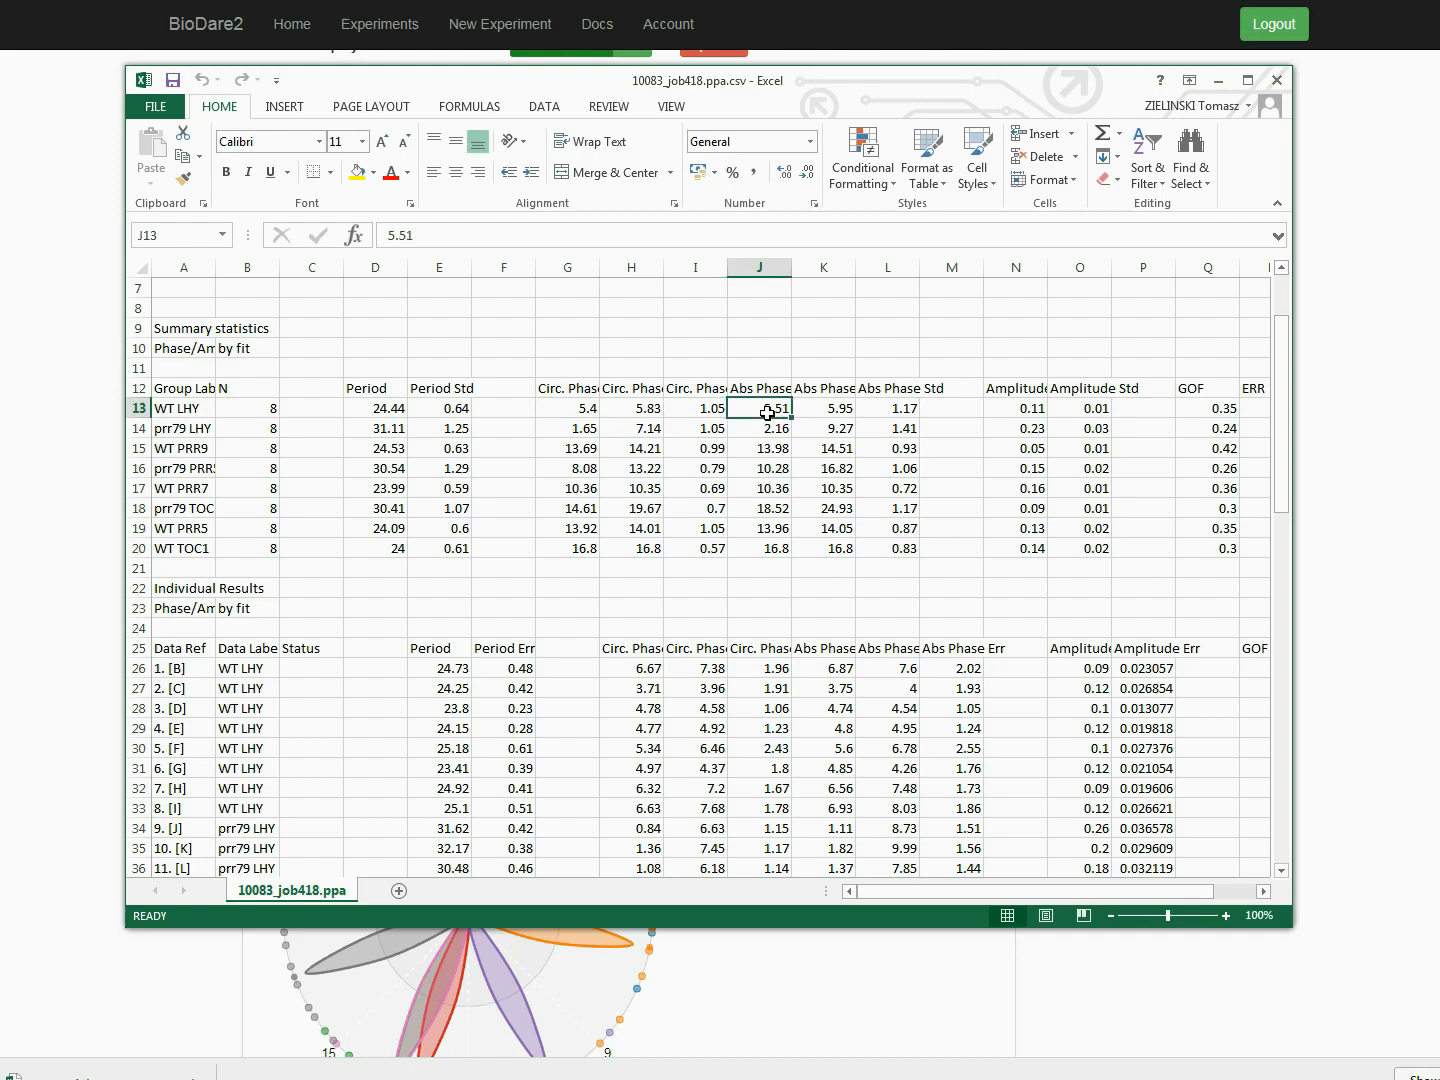
scroll(484, 448, down, 3)
scroll(472, 474, down, 2)
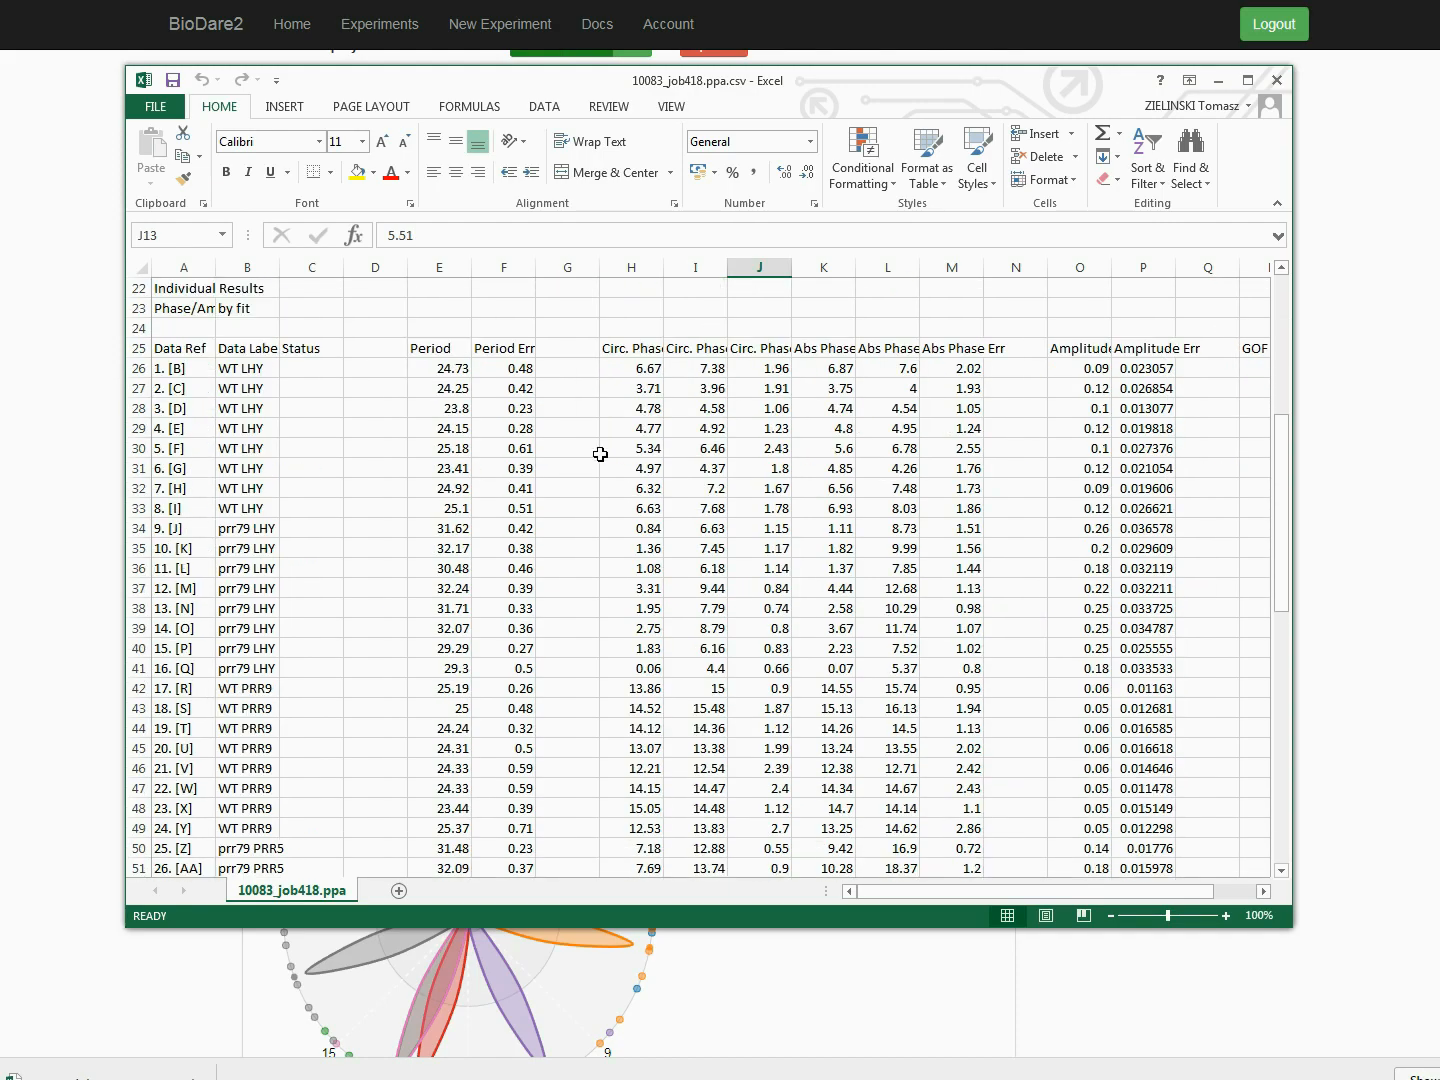
Step: Switch back to BioDare2 and collapse the results of NLLS job 418
key(alt+Tab)
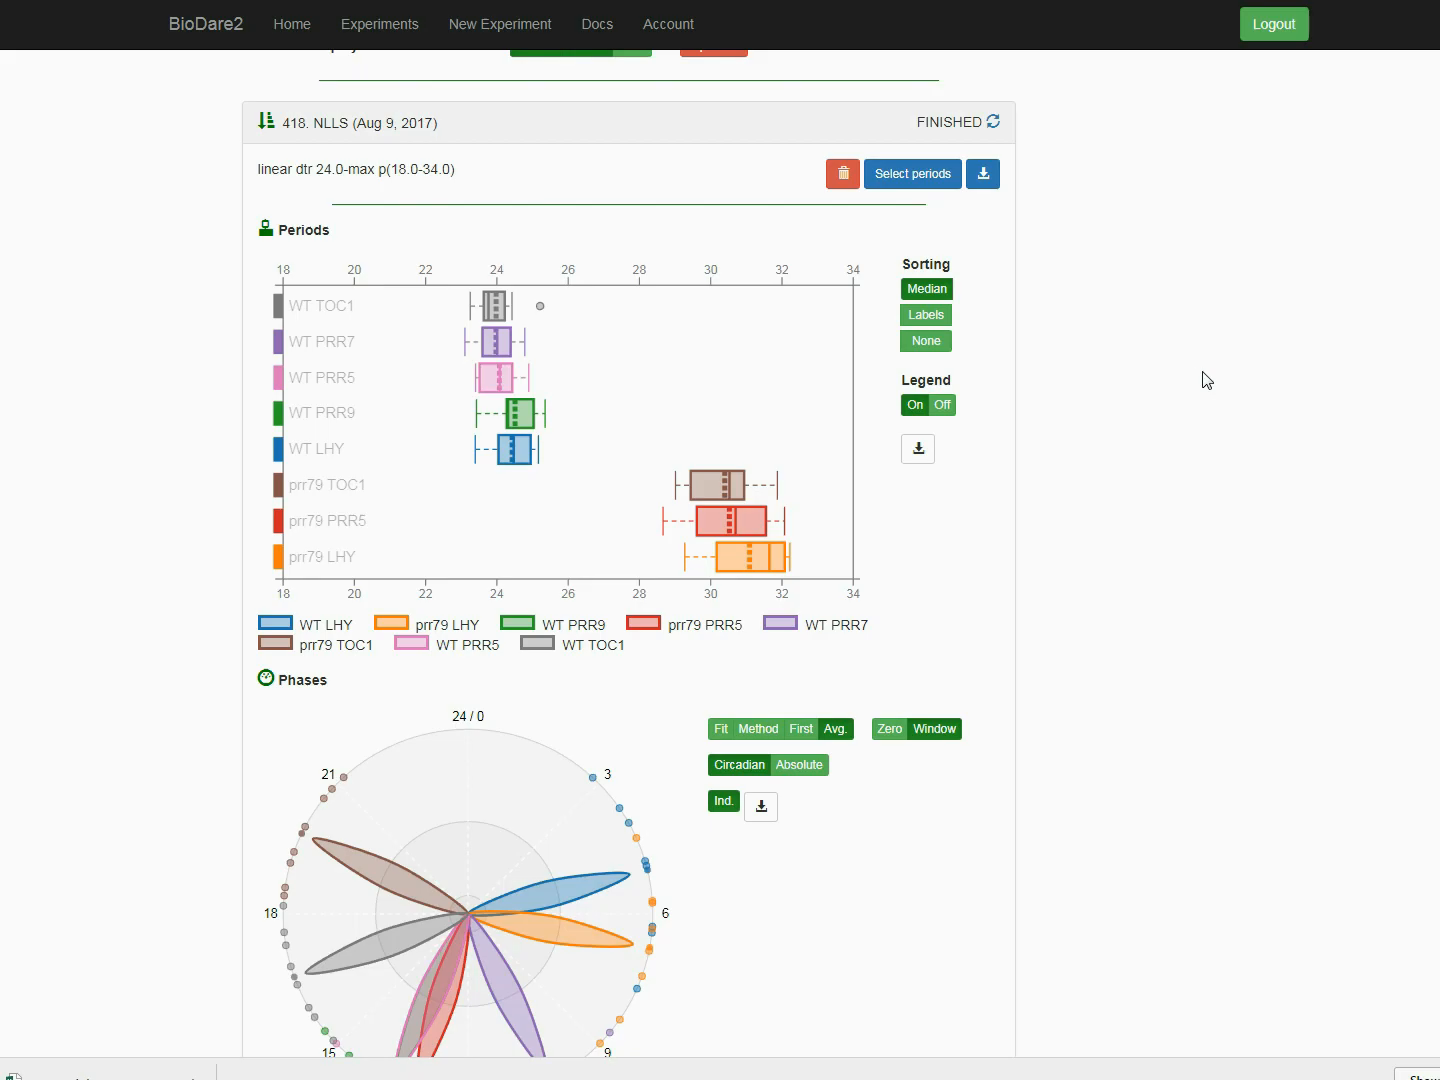
click(421, 136)
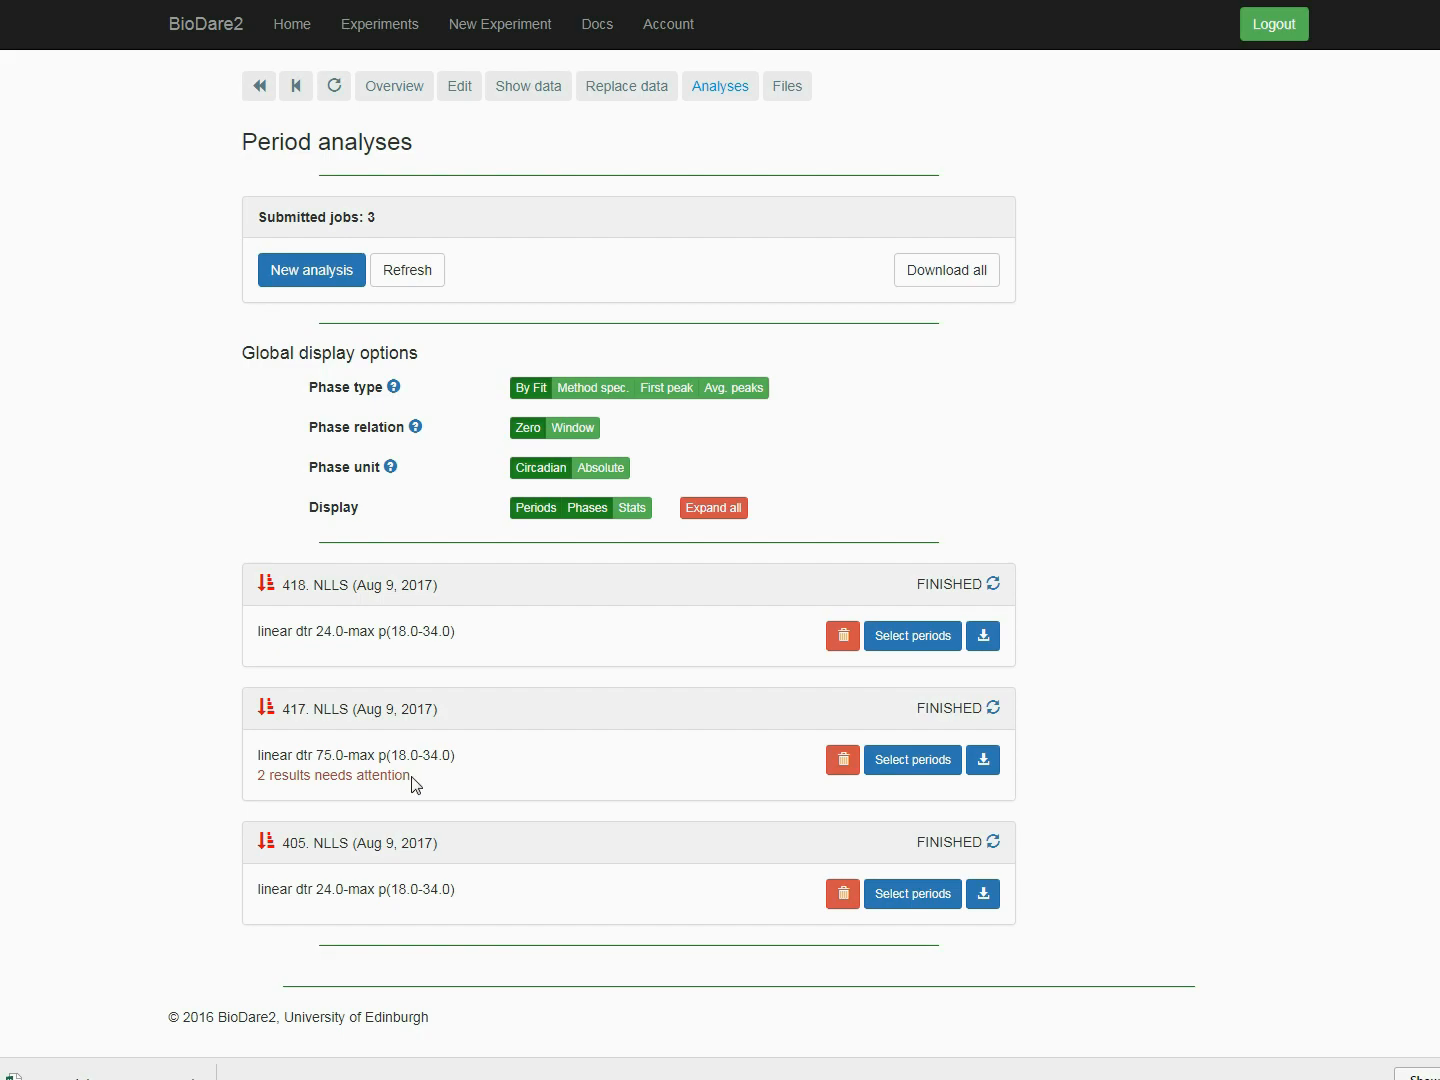
Step: Open the period selection for NLLS job 417 and examine its allowed period range and the entries needing attention
drag(419, 778, 260, 775)
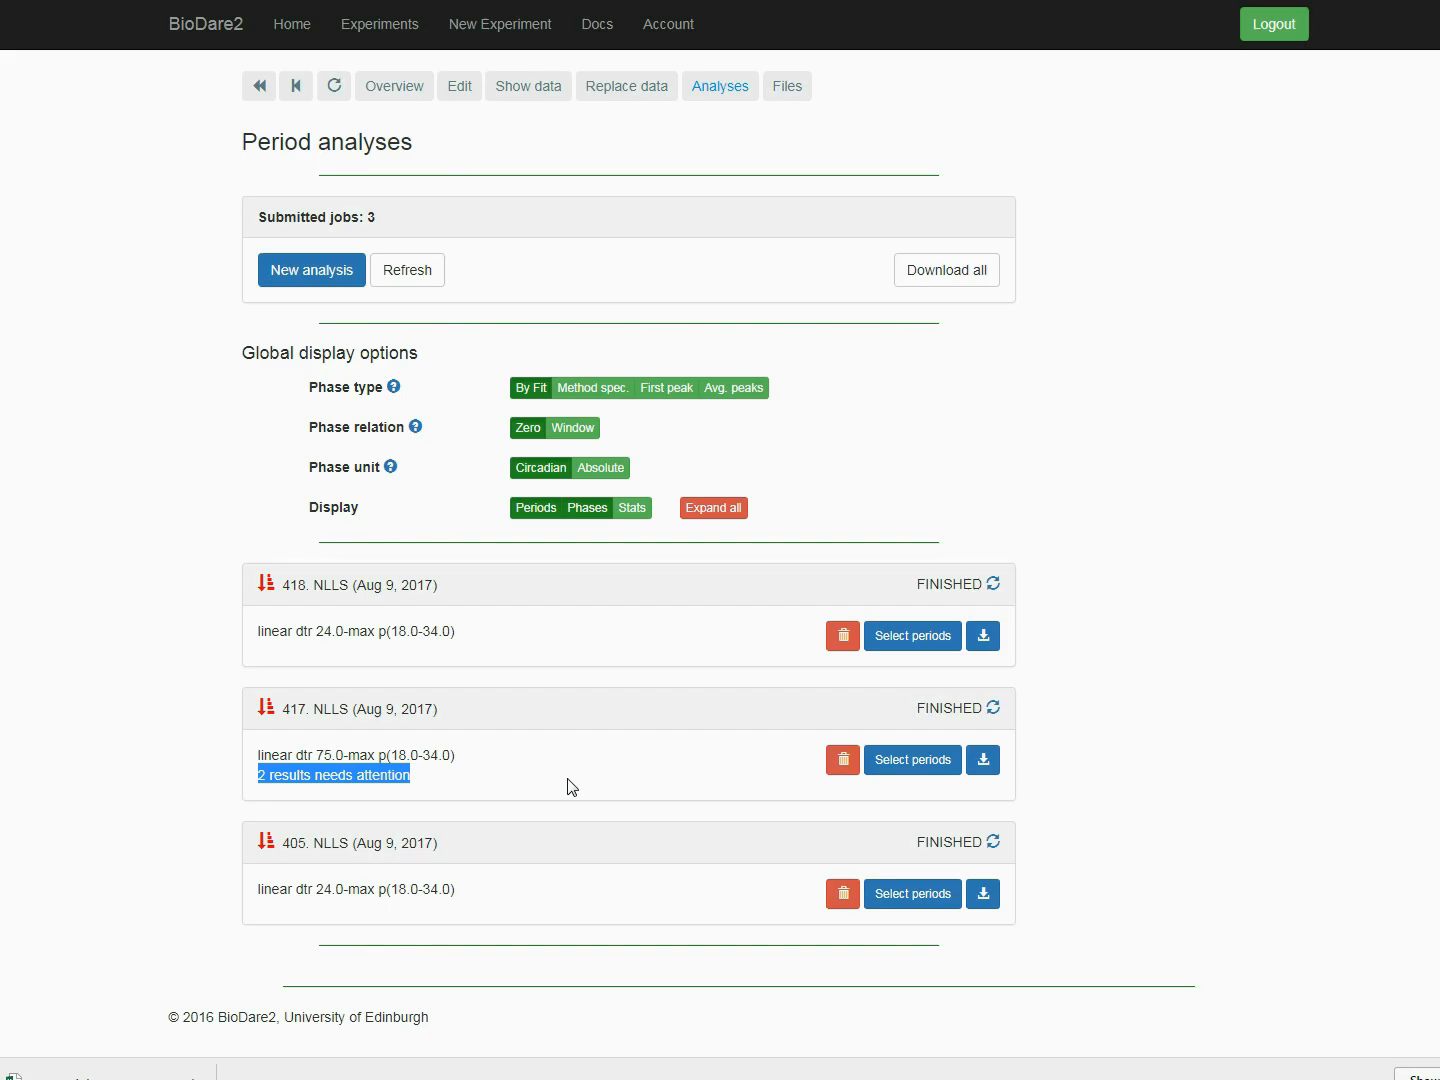
click(906, 765)
scroll(180, 645, down, 2)
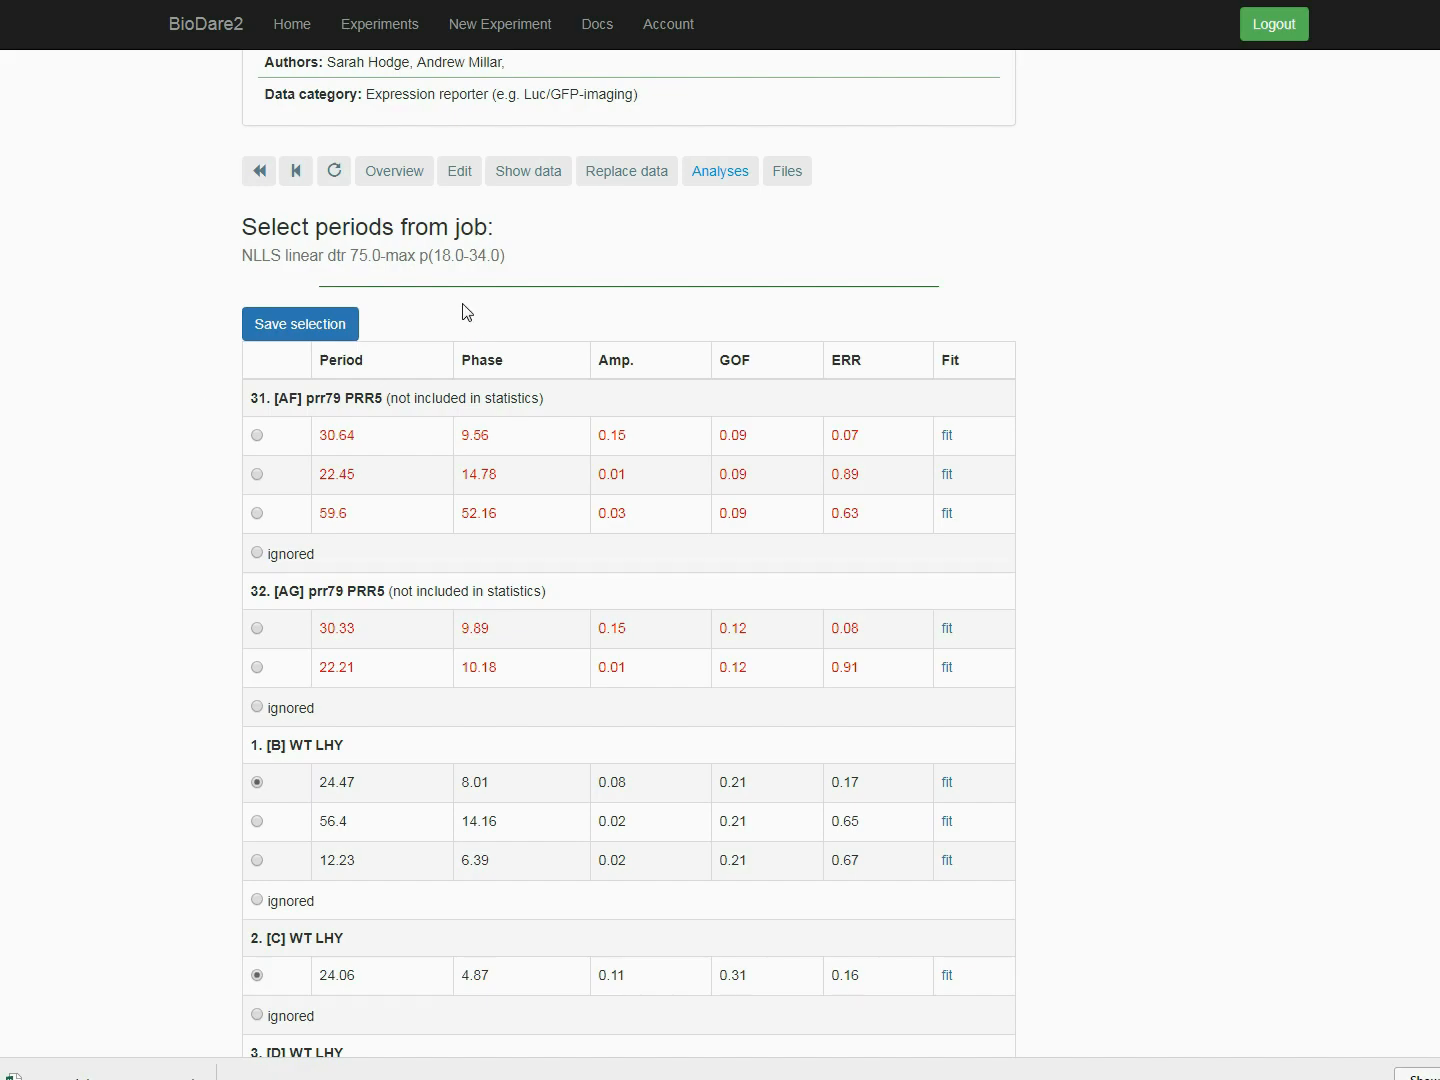
drag(438, 255, 503, 254)
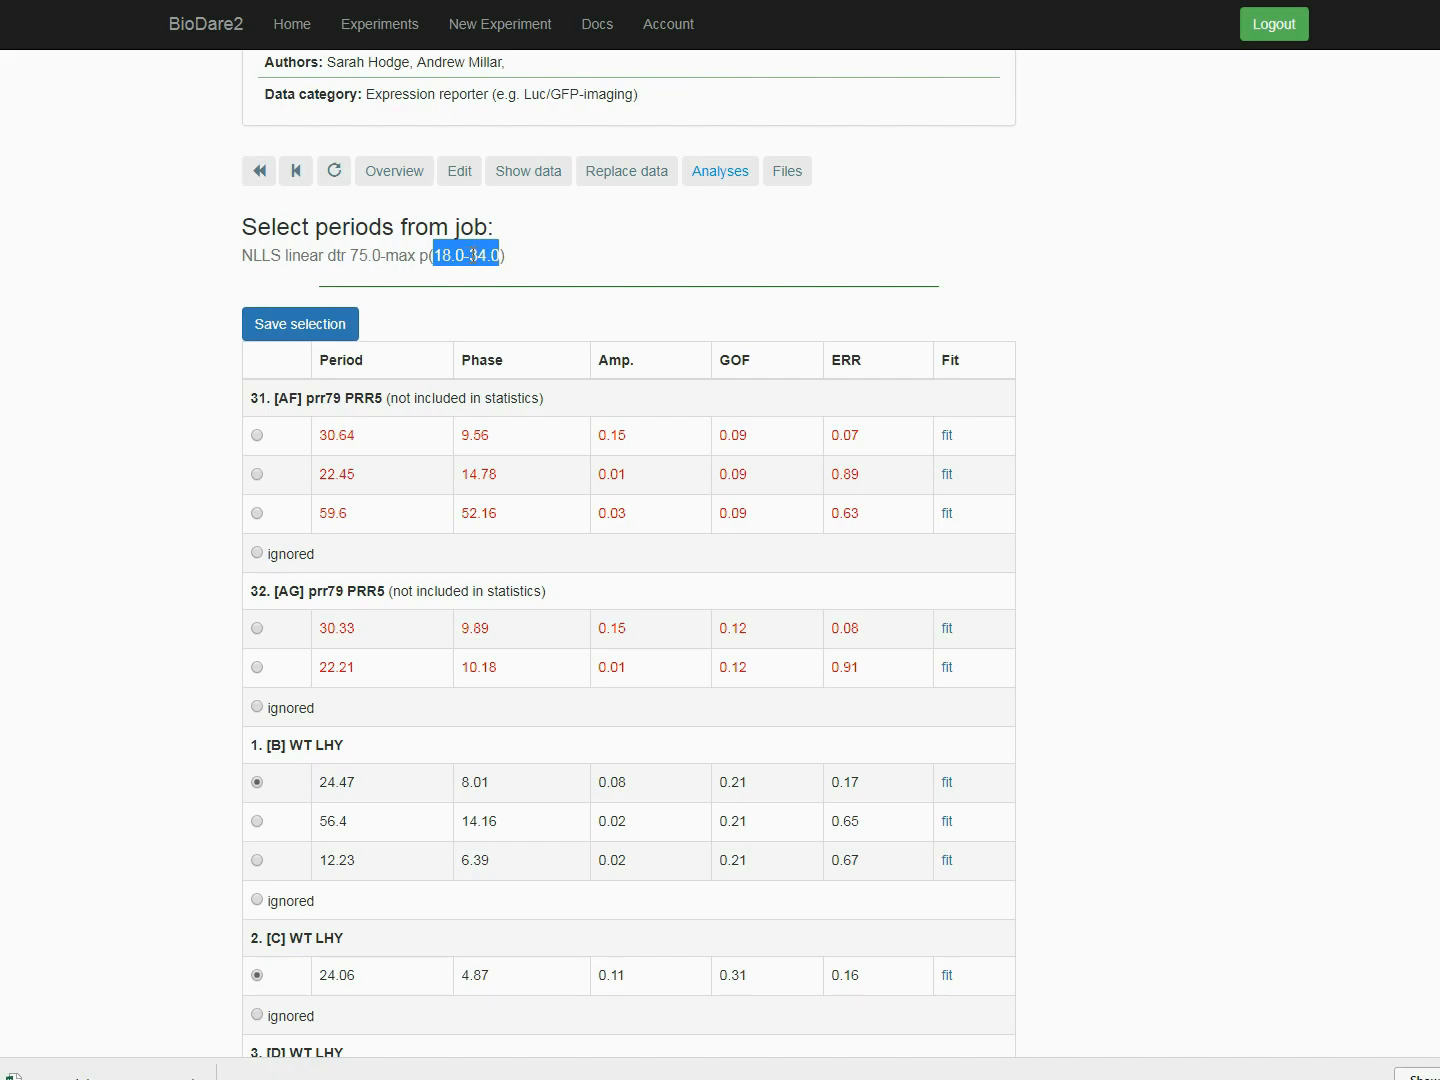
Step: Open the fit of 31. [AF] prr79 PRR5 and hide the 30.64, 22.45, 59.6 and FIT curves
click(948, 437)
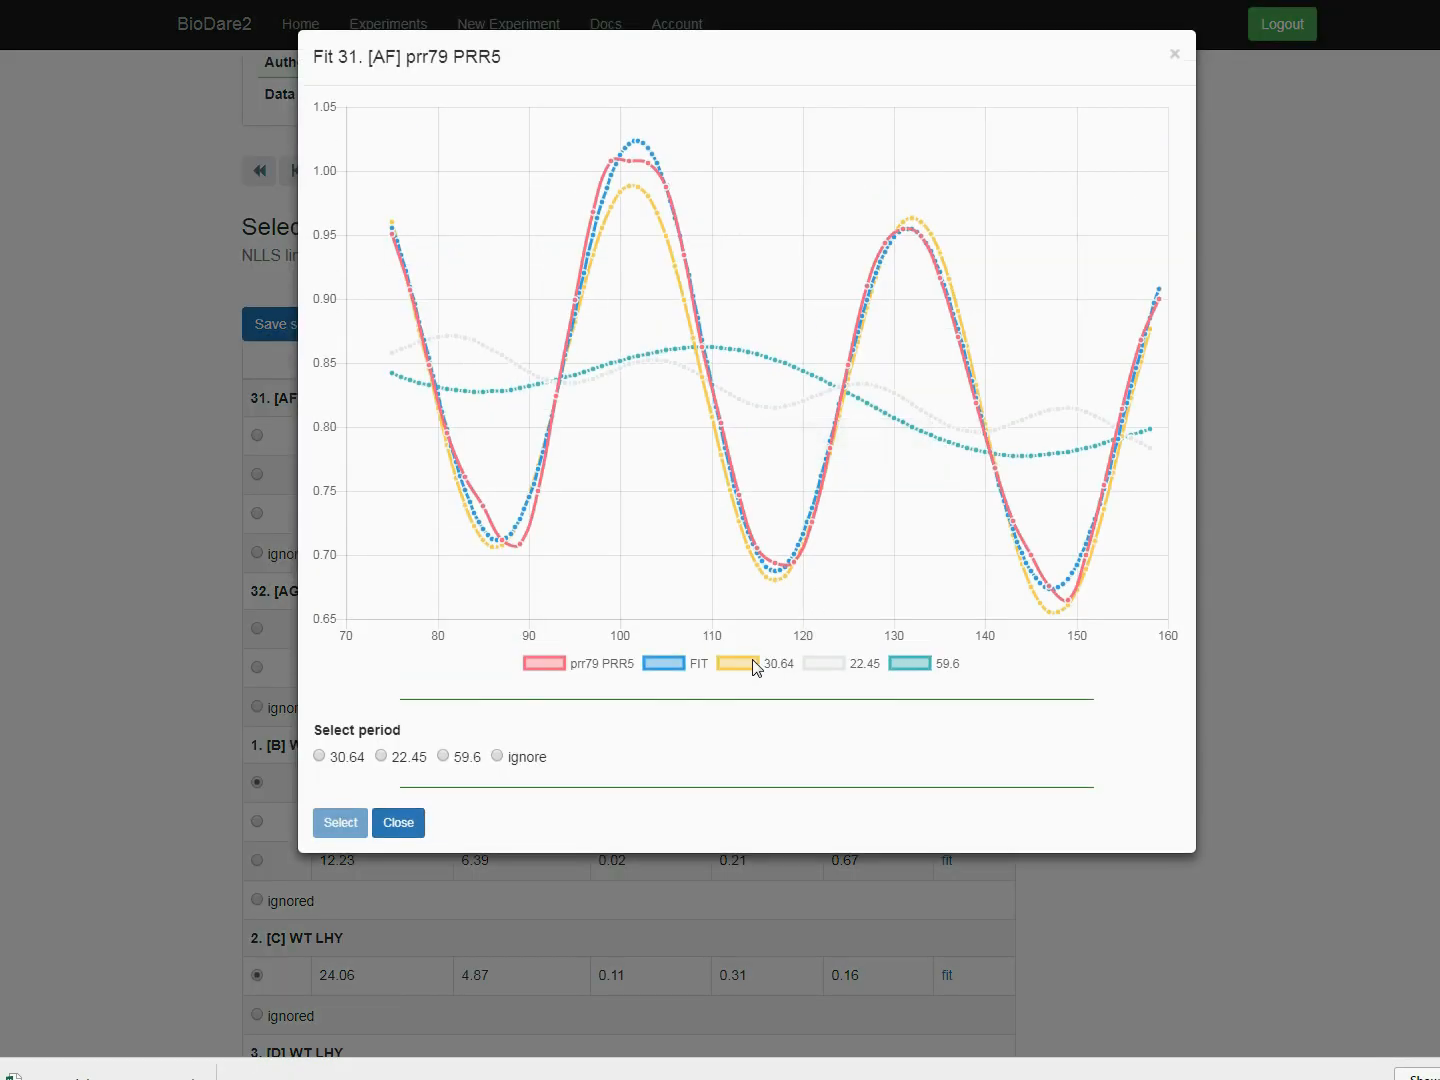
click(742, 669)
click(840, 669)
click(912, 668)
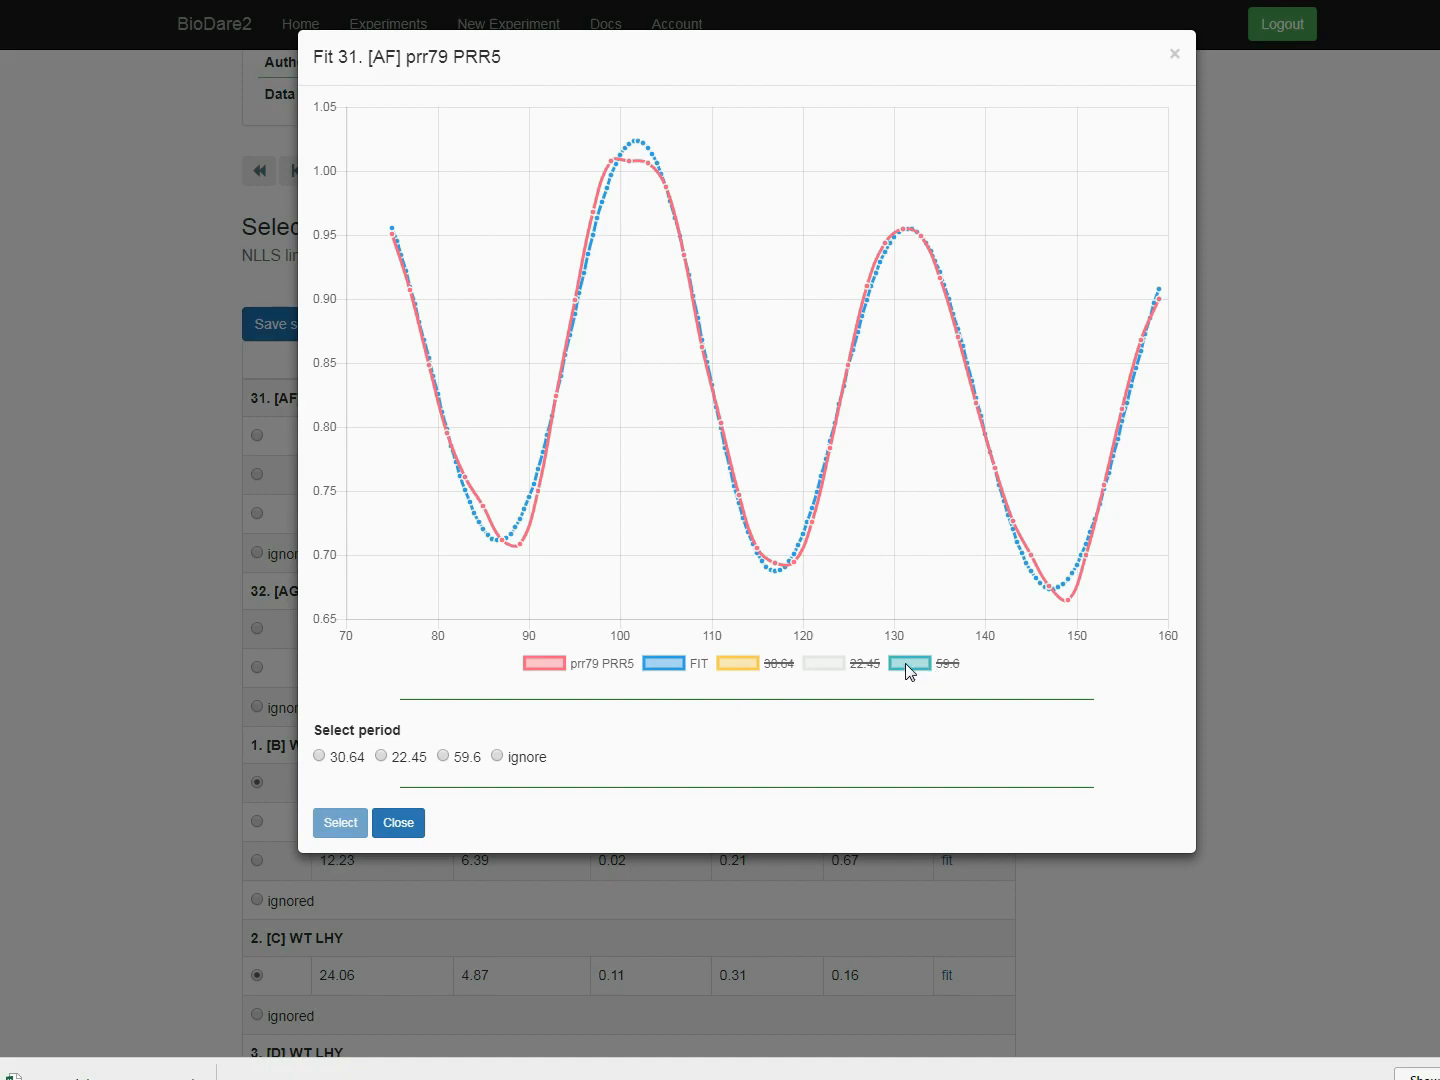
click(668, 668)
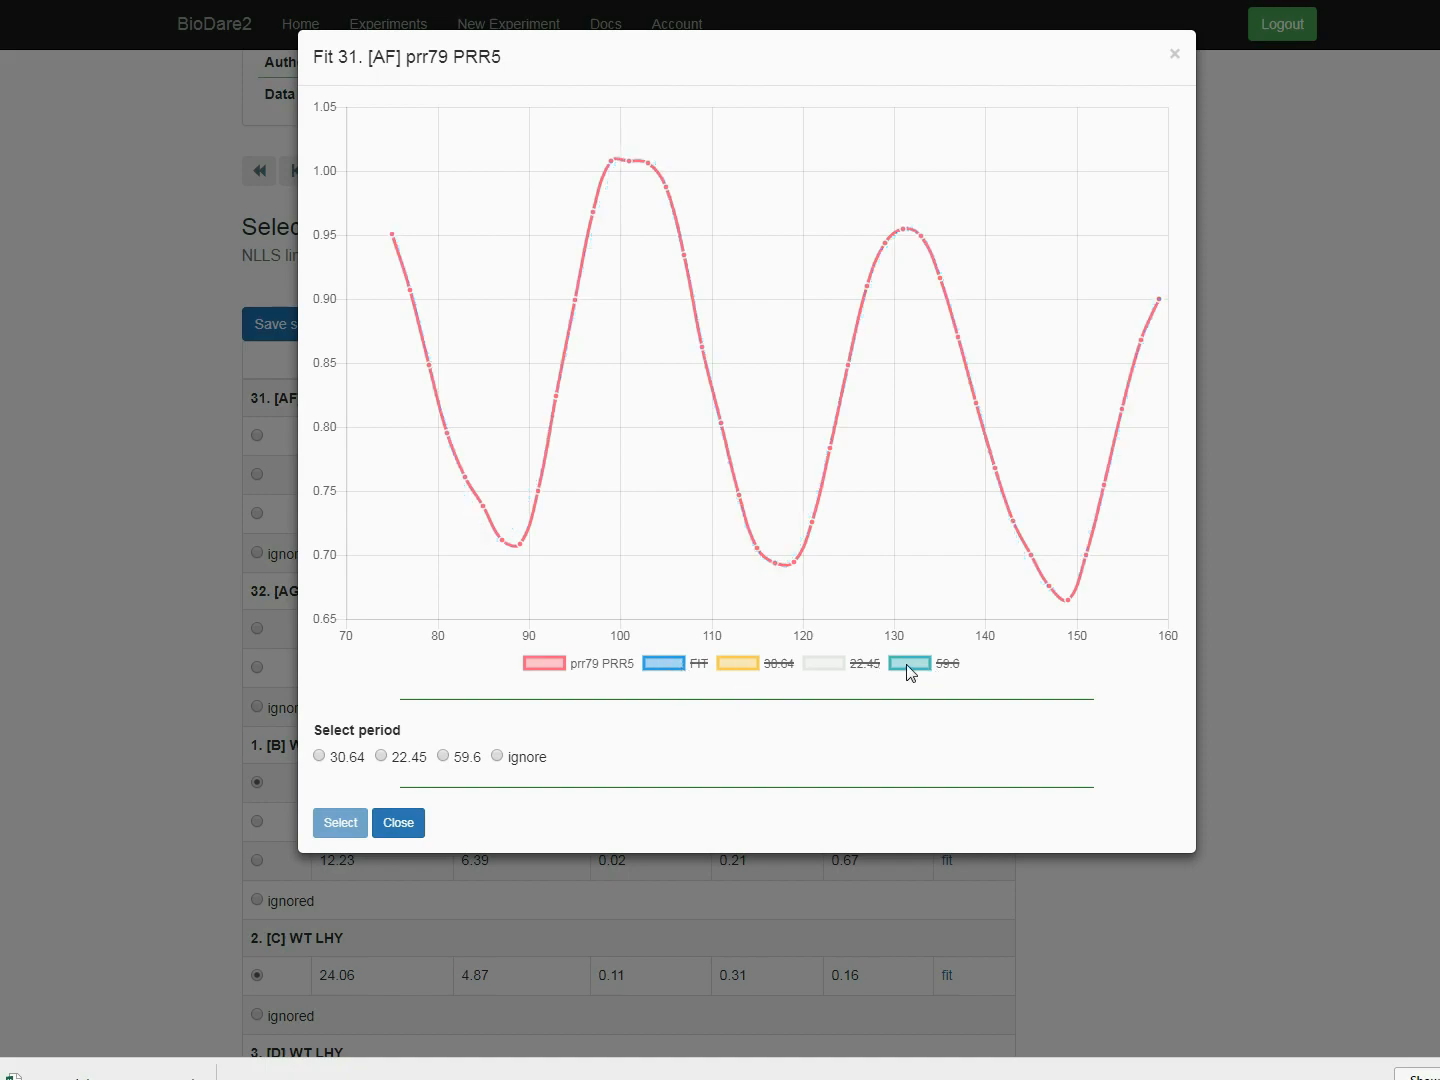
Step: Compare the 59.6, 22.45 and 30.64 component curves one at a time against the prr79 PRR5 data
click(911, 664)
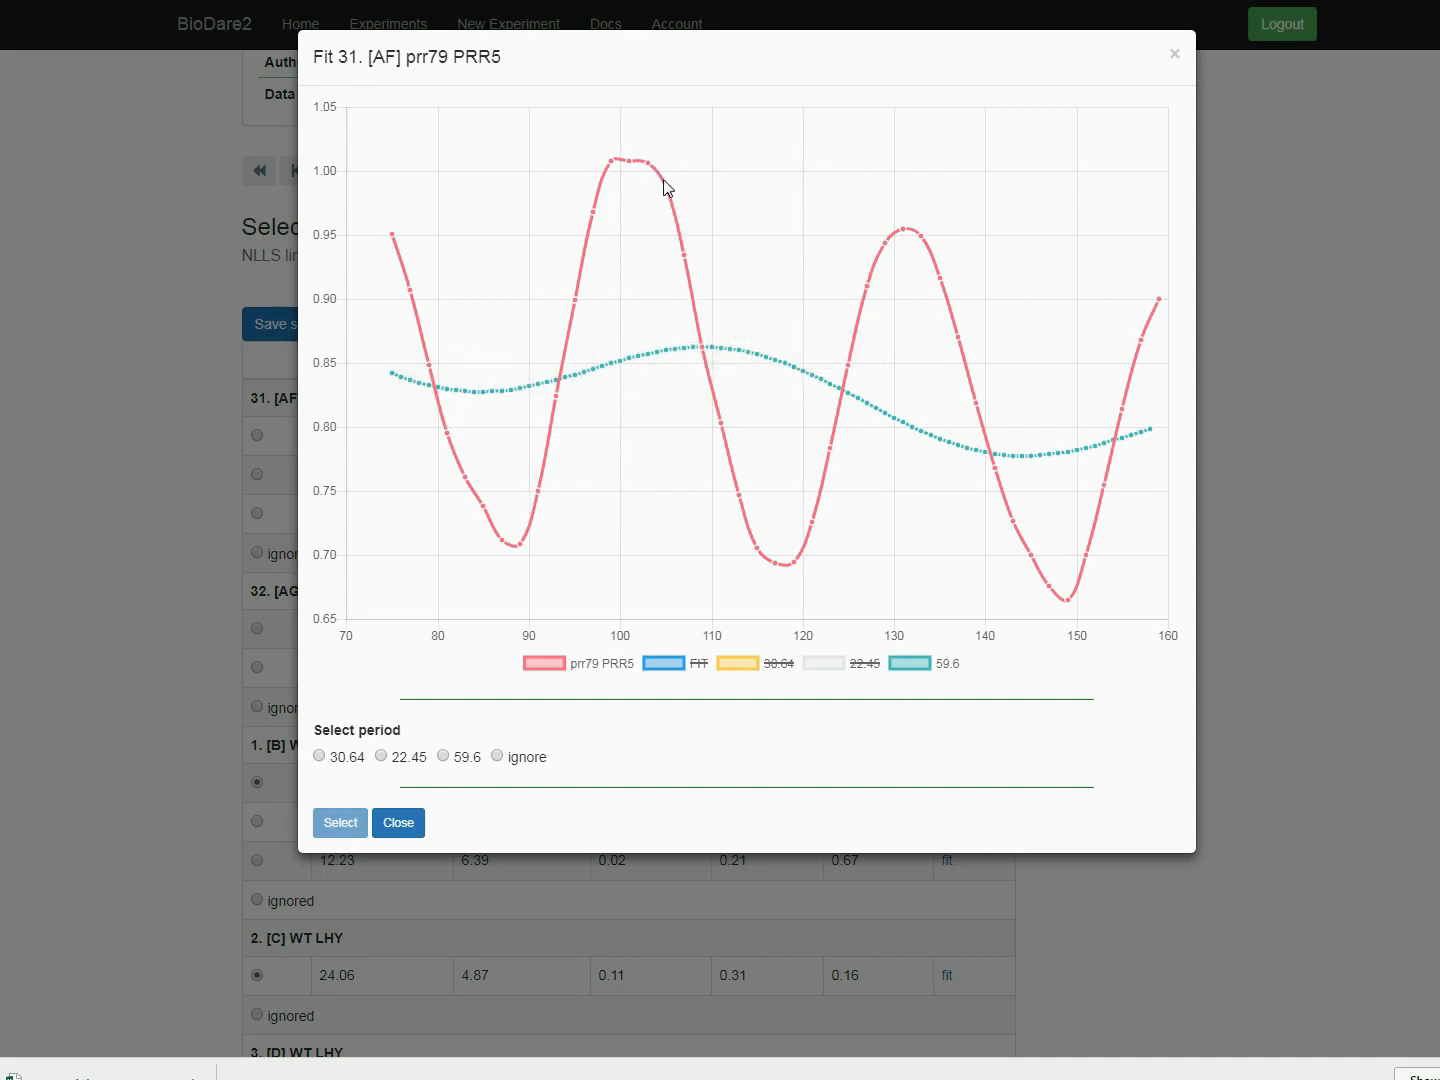
click(908, 666)
click(828, 666)
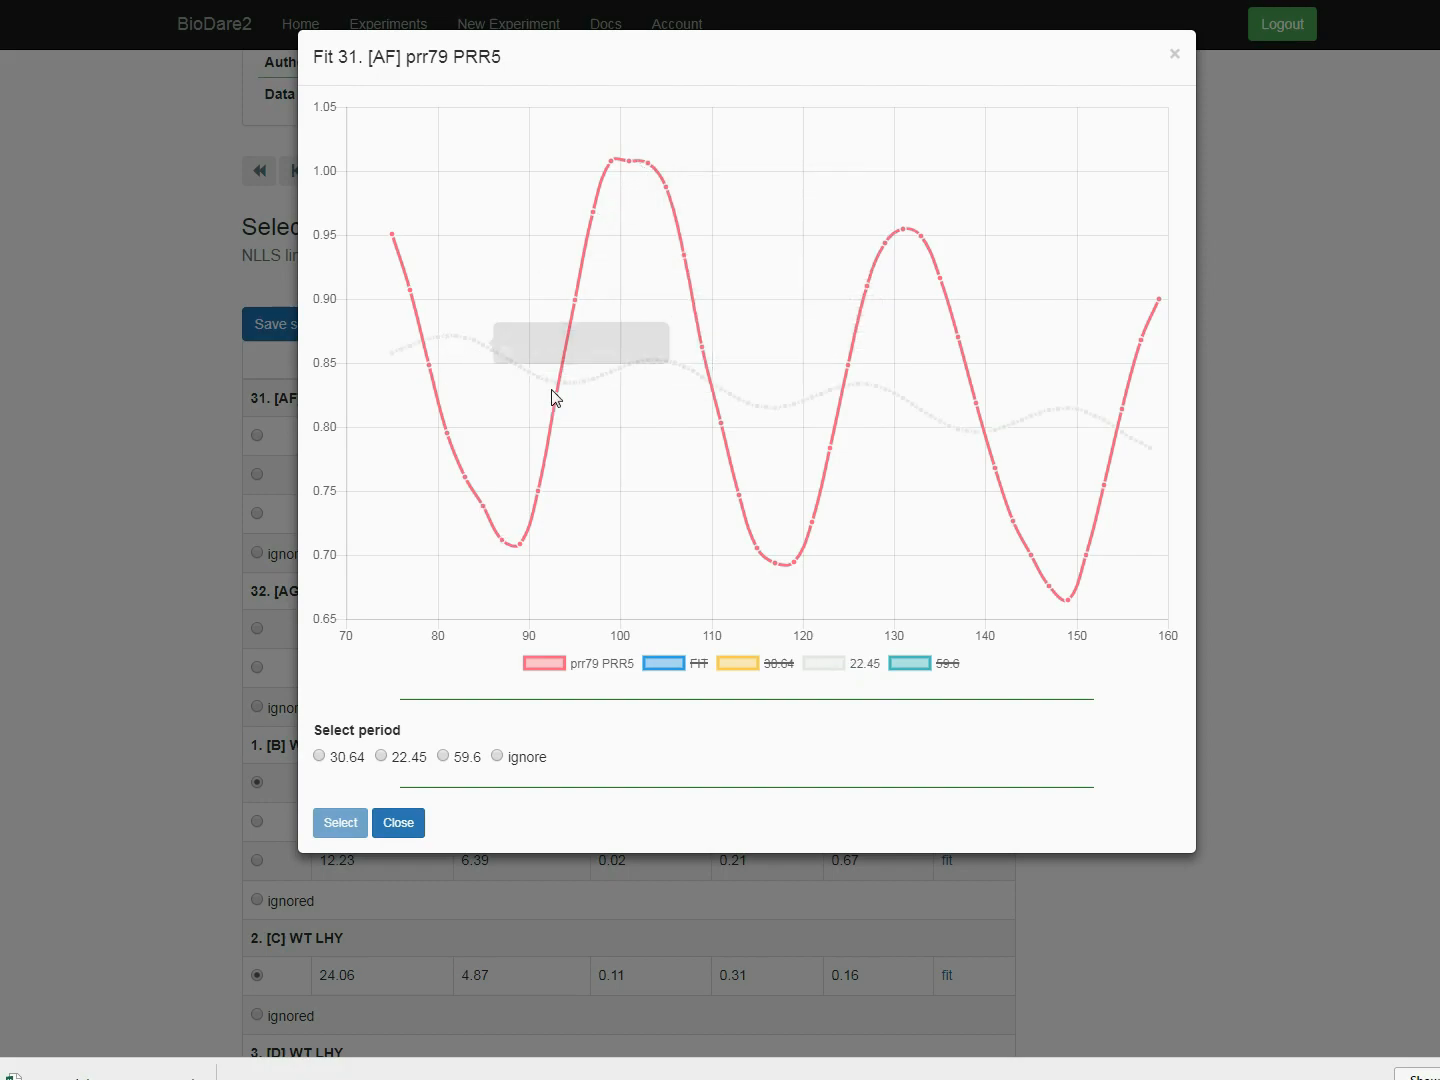
click(813, 675)
click(745, 672)
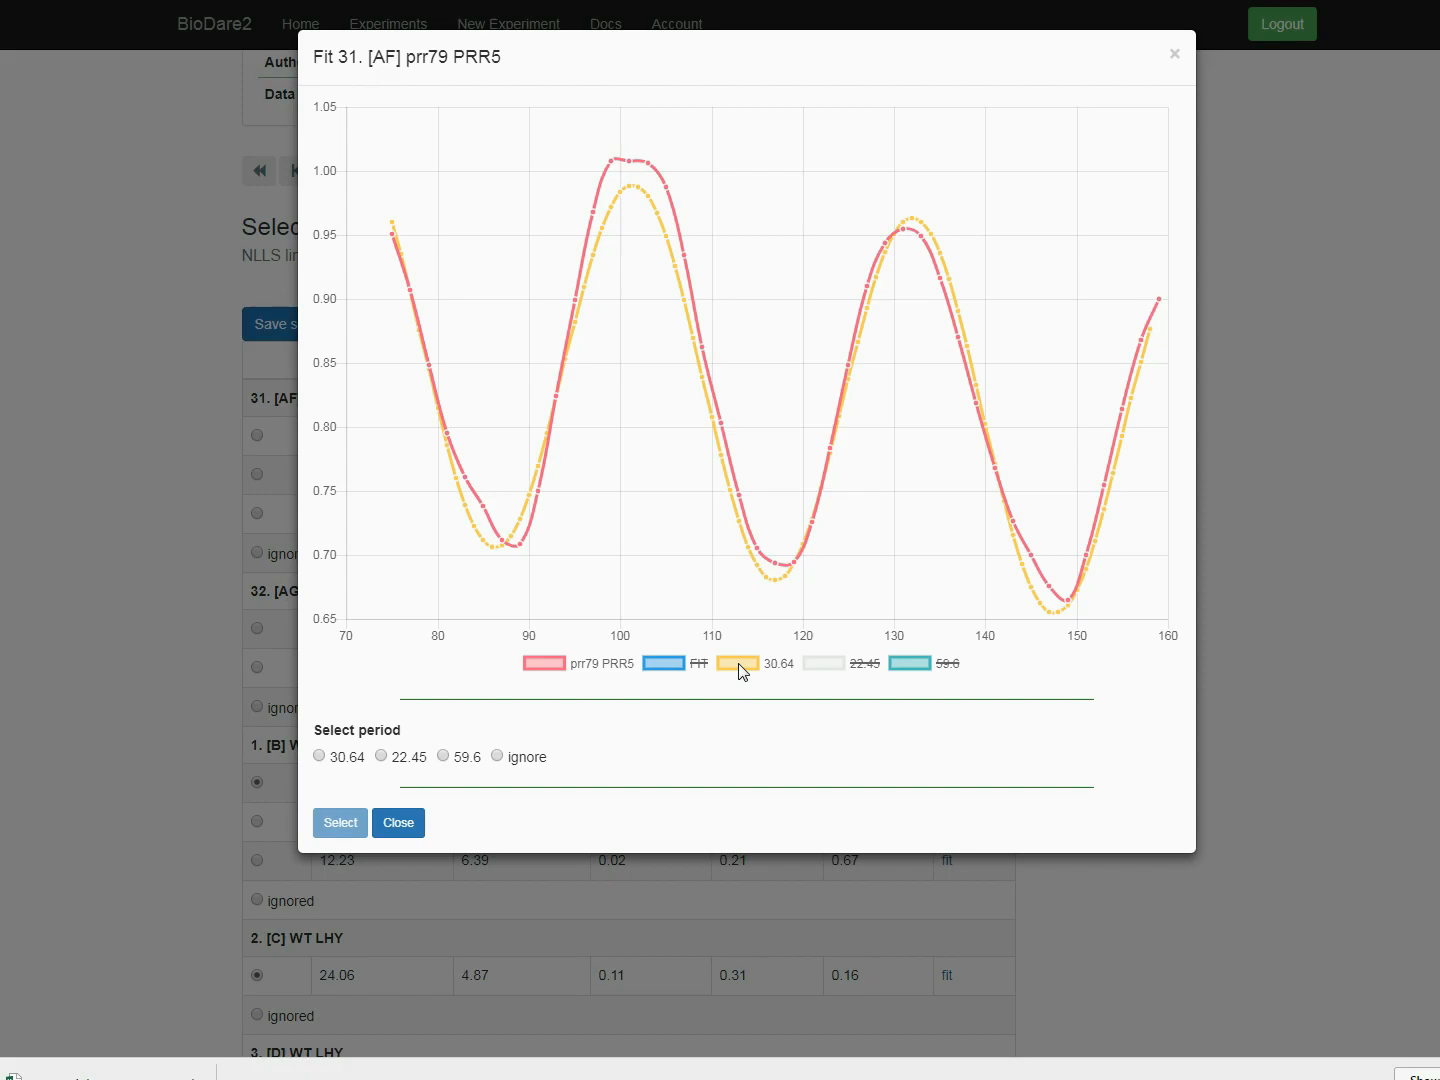
Step: Select period 30.64 for 31. [AF] prr79 PRR5 and 30.33 for 32. [AG] prr79 PRR5, and save the selection
click(320, 757)
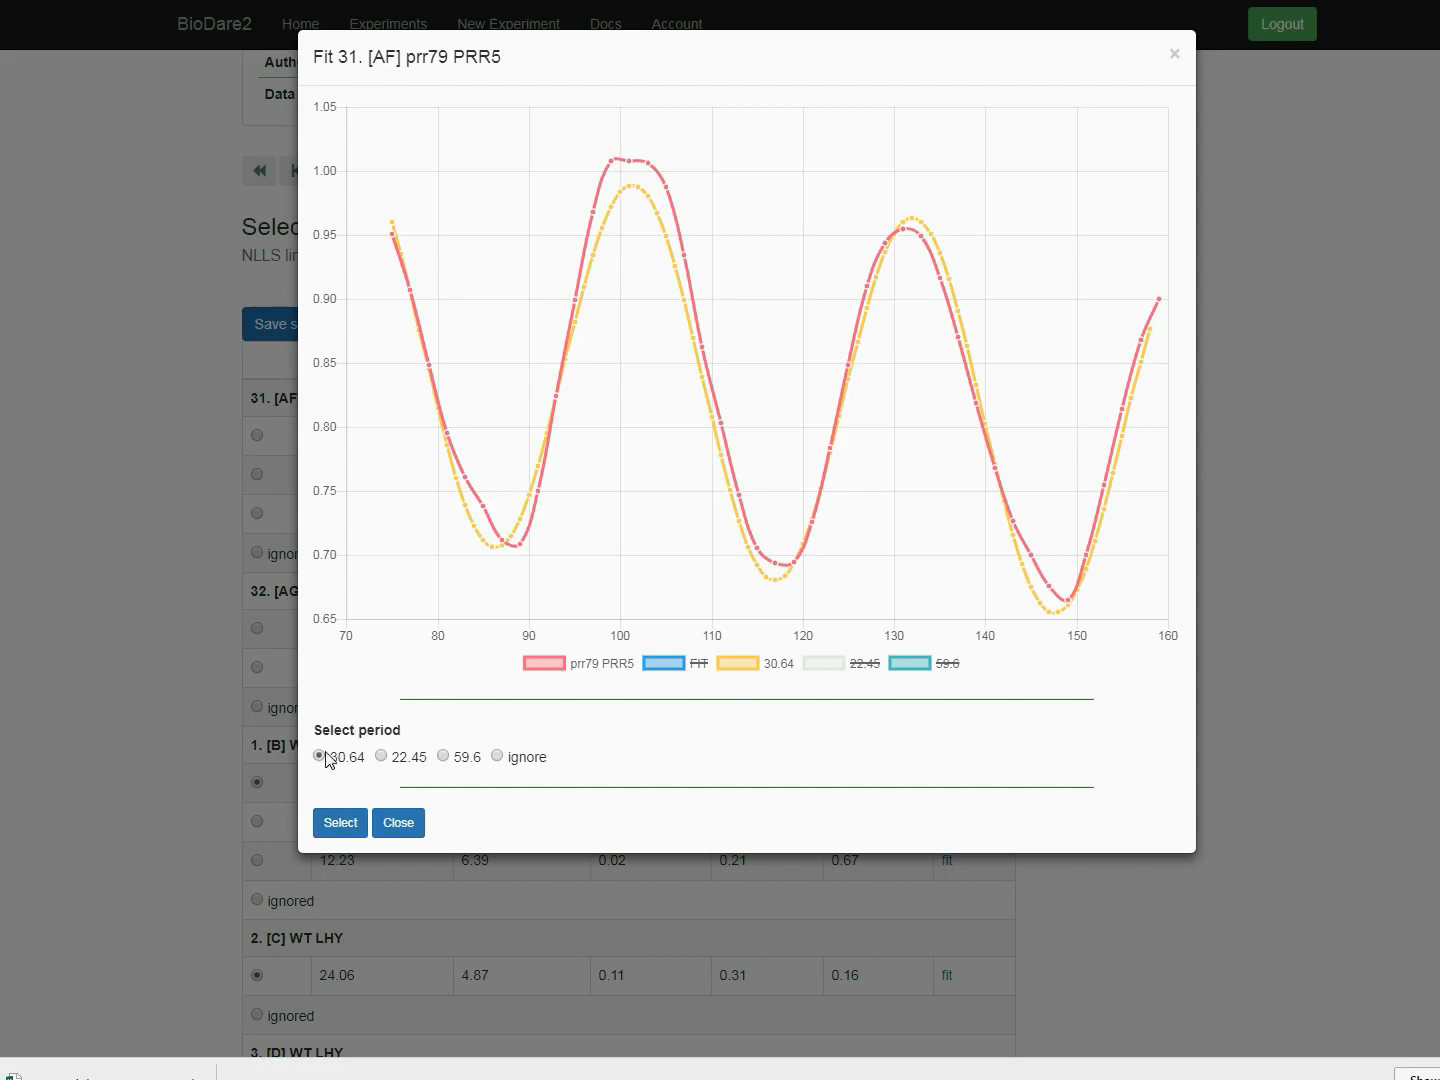
click(329, 831)
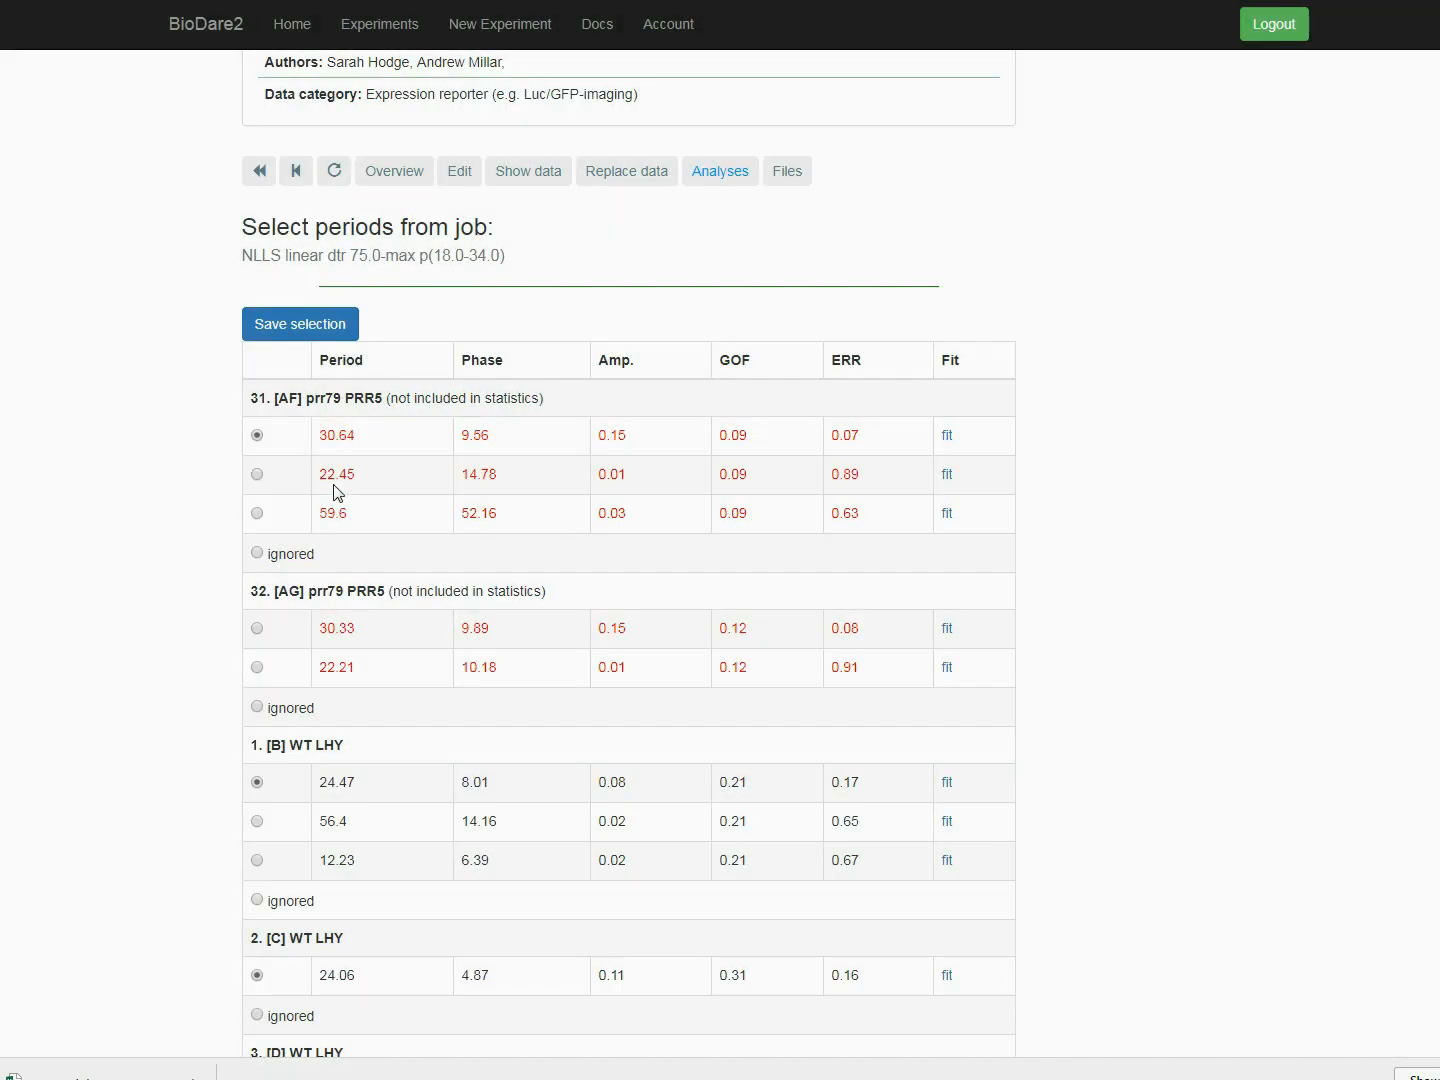
scroll(172, 593, down, 2)
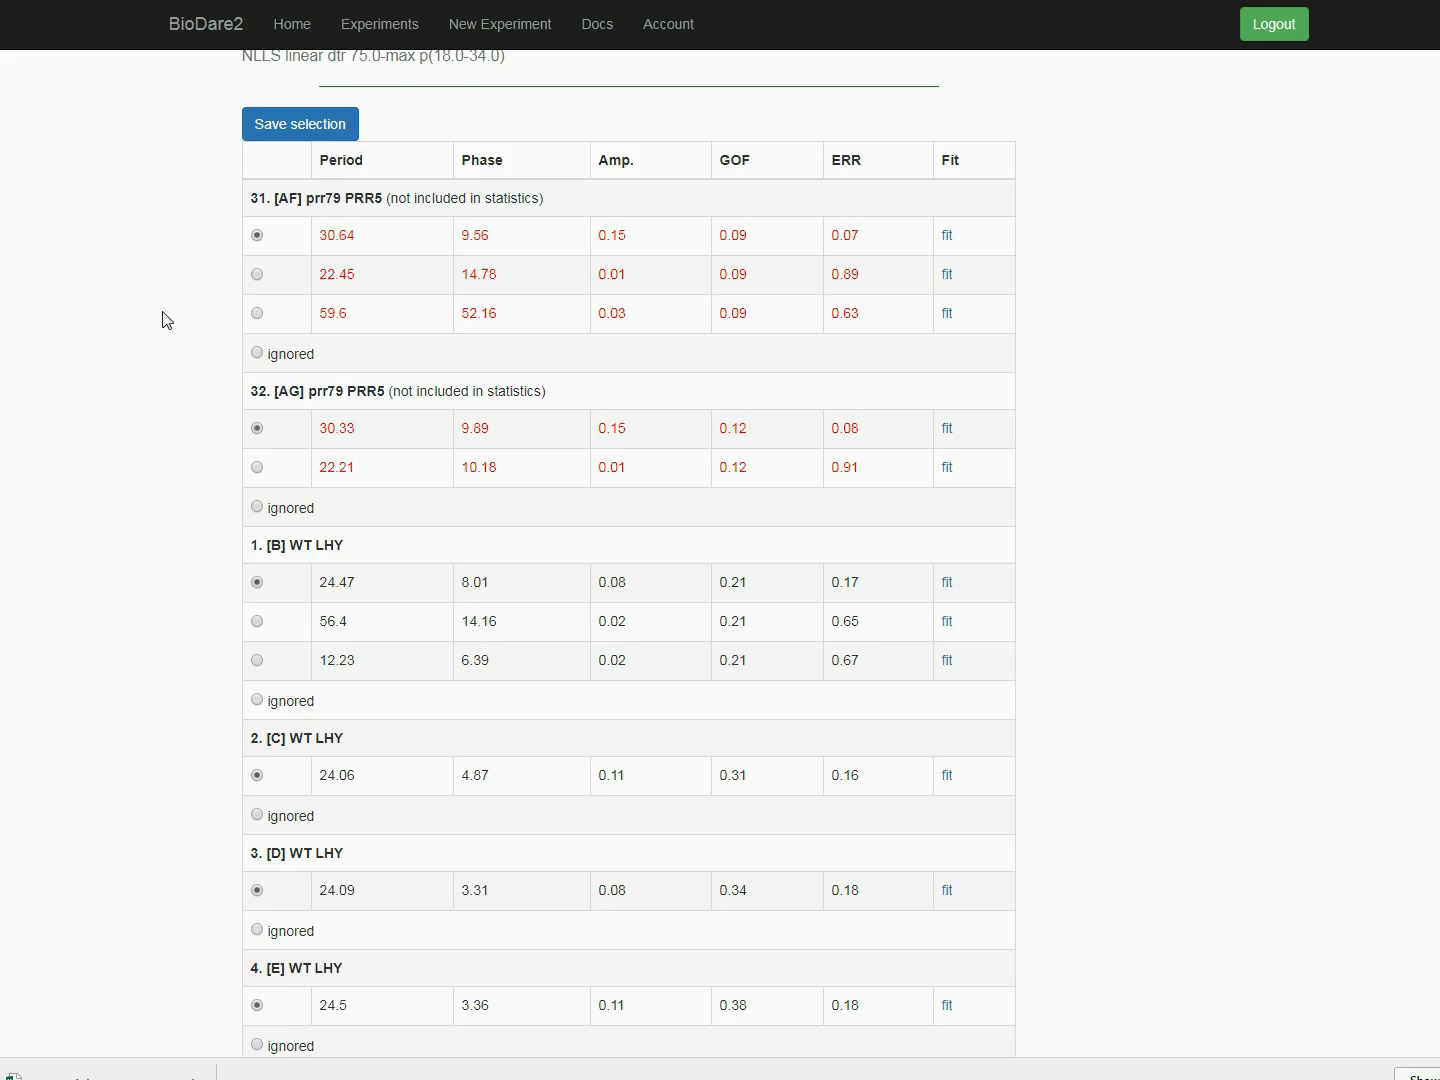
click(300, 126)
Step: Collapse the job 418 results and expand NLLS job 417 to examine its period and phase plots
scroll(181, 661, down, 7)
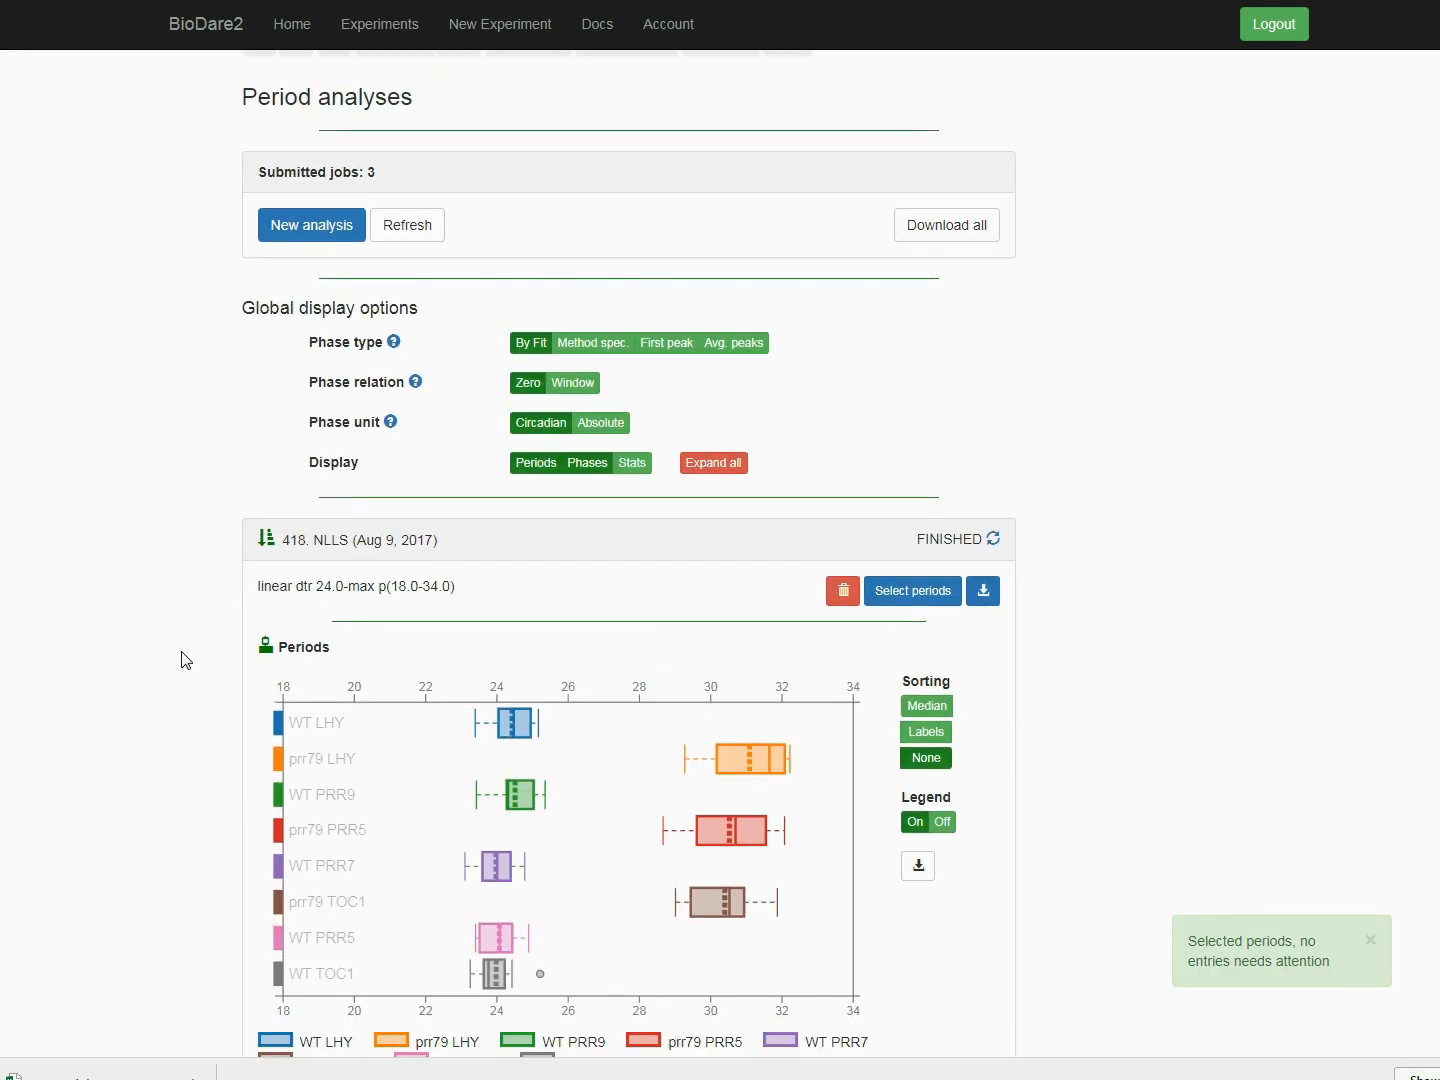
click(363, 183)
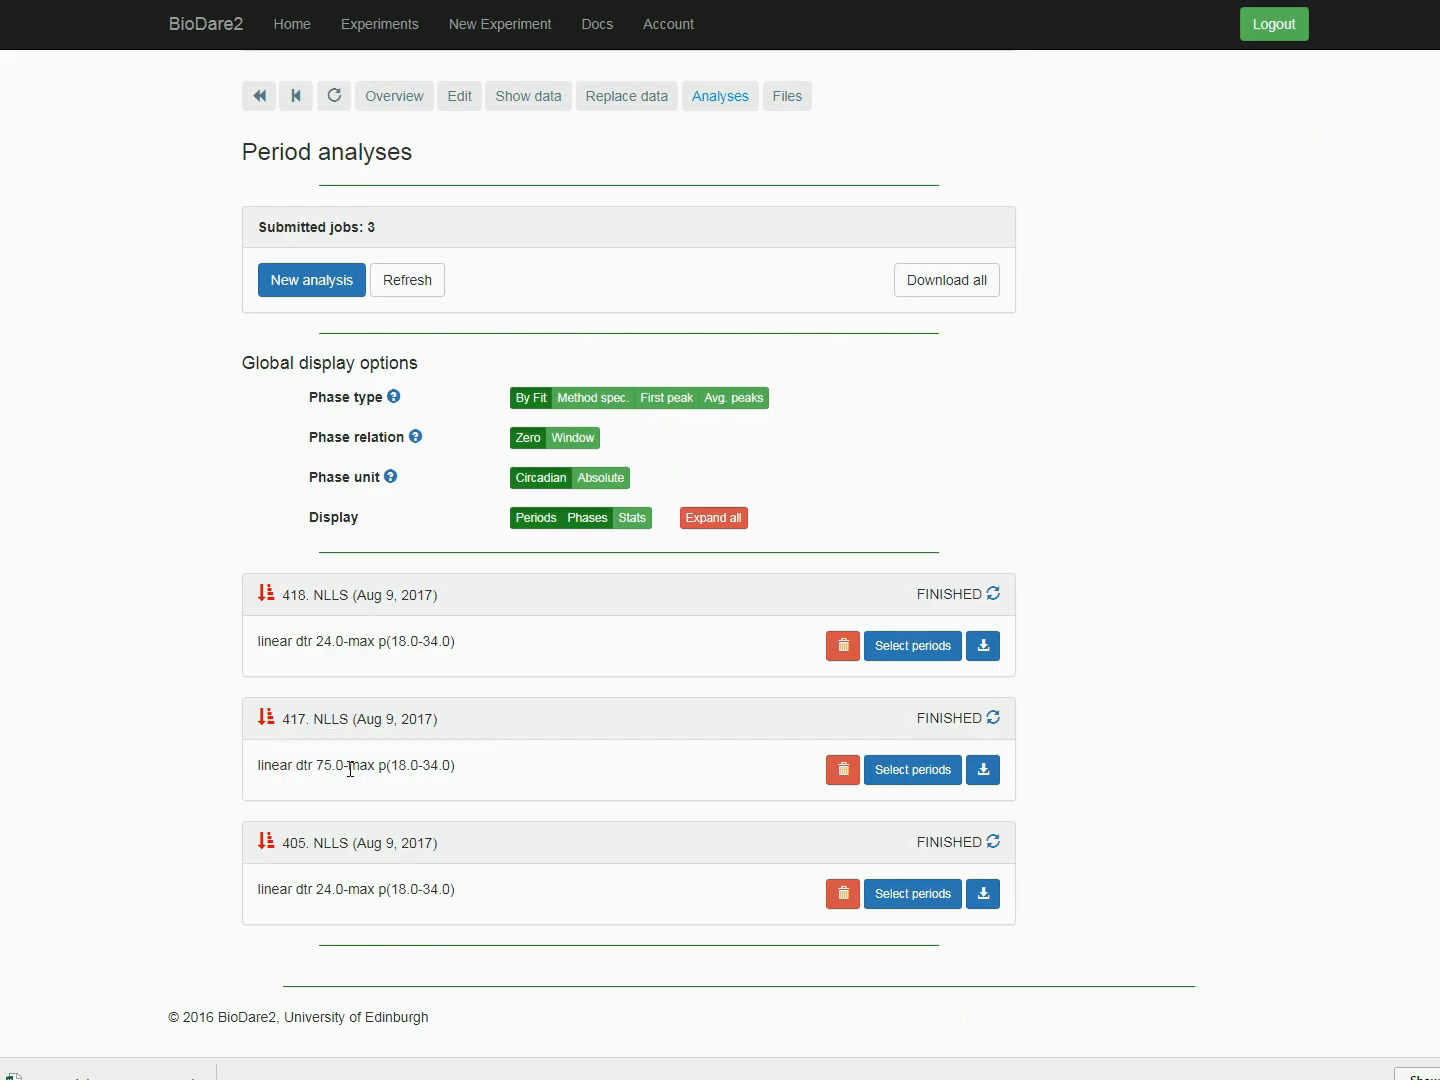
click(481, 760)
scroll(481, 761, down, 5)
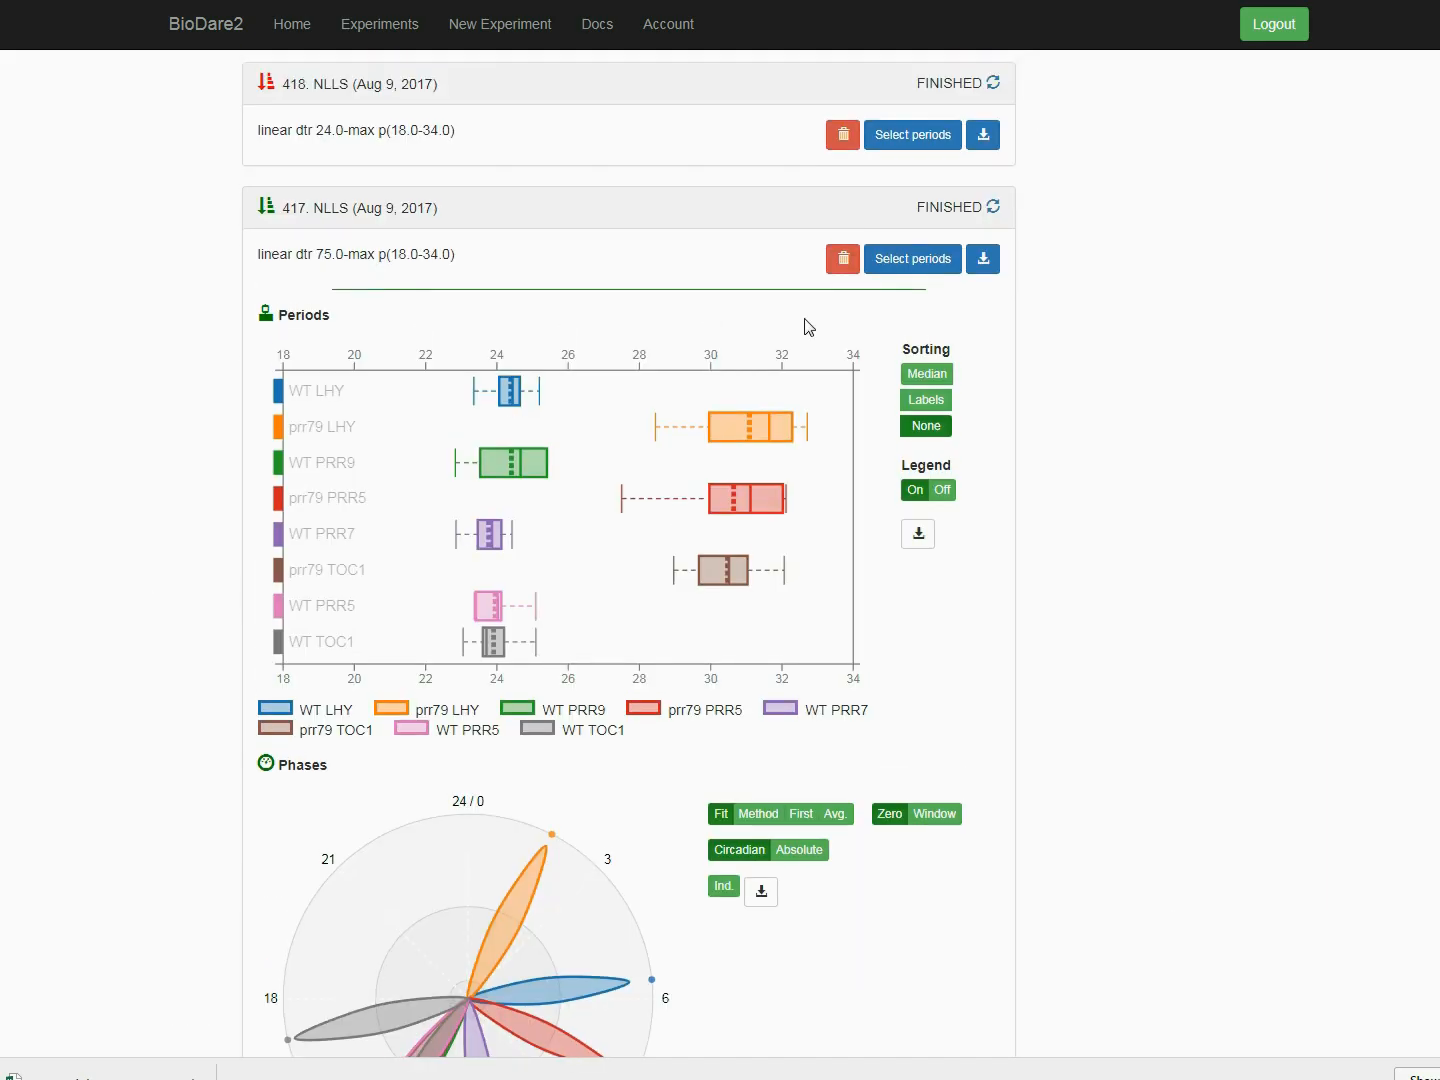
Step: Mark the first three WT LHY entries, [B], [C] and [D], as ignored in NLLS job 417 and save the selection
click(911, 262)
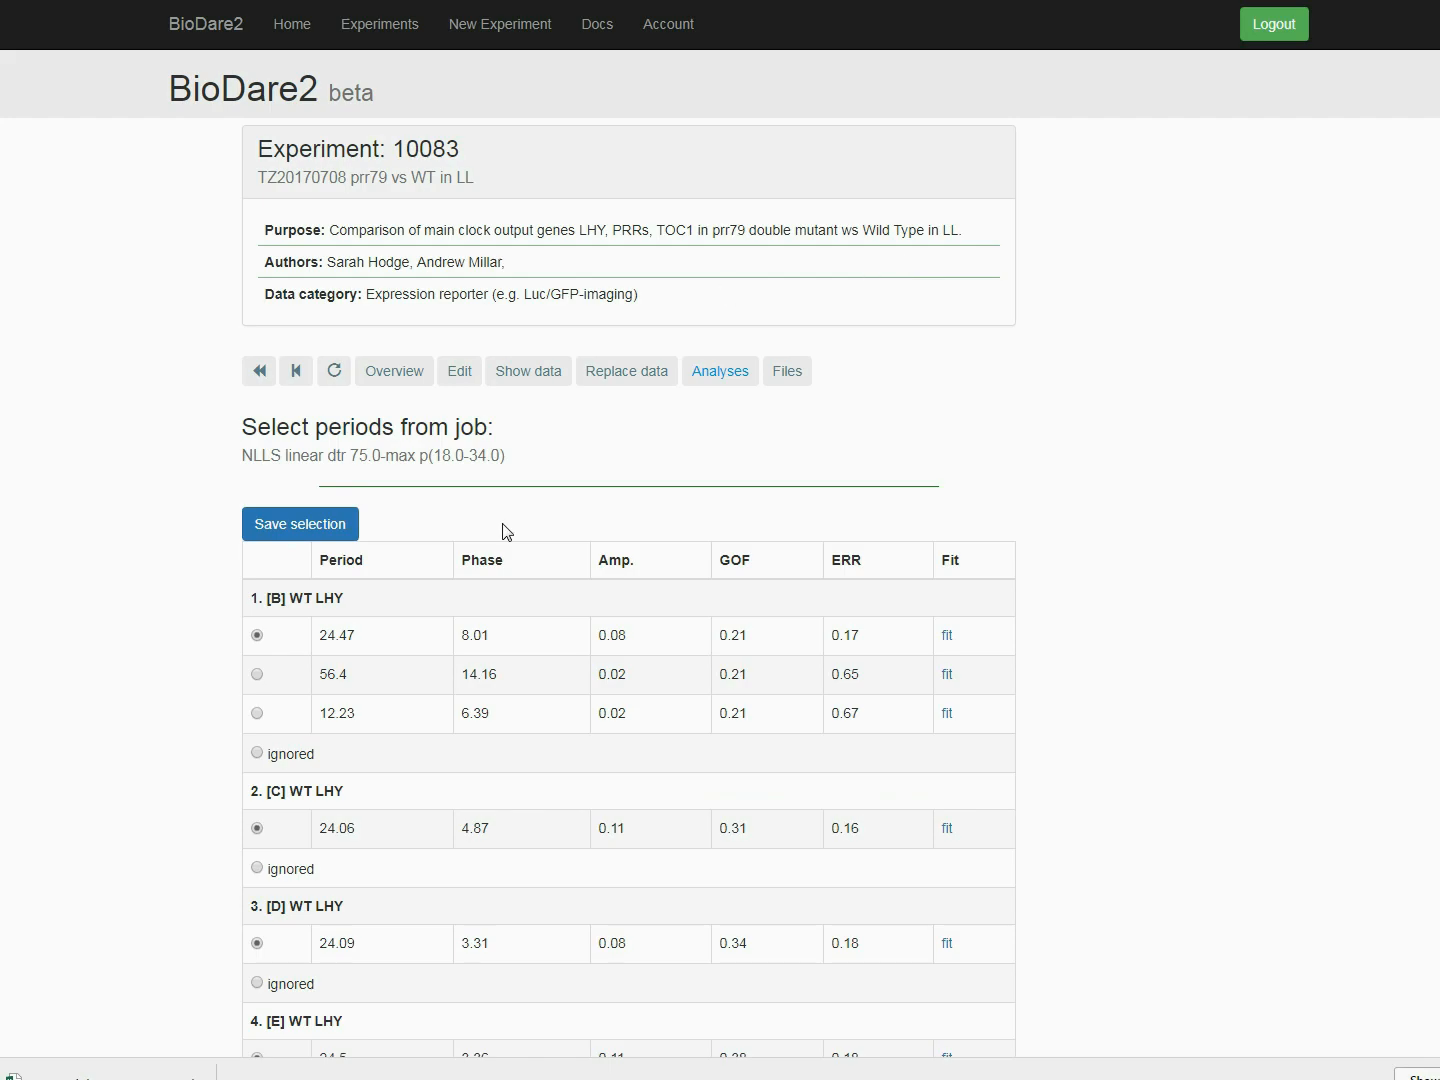
scroll(128, 587, down, 1)
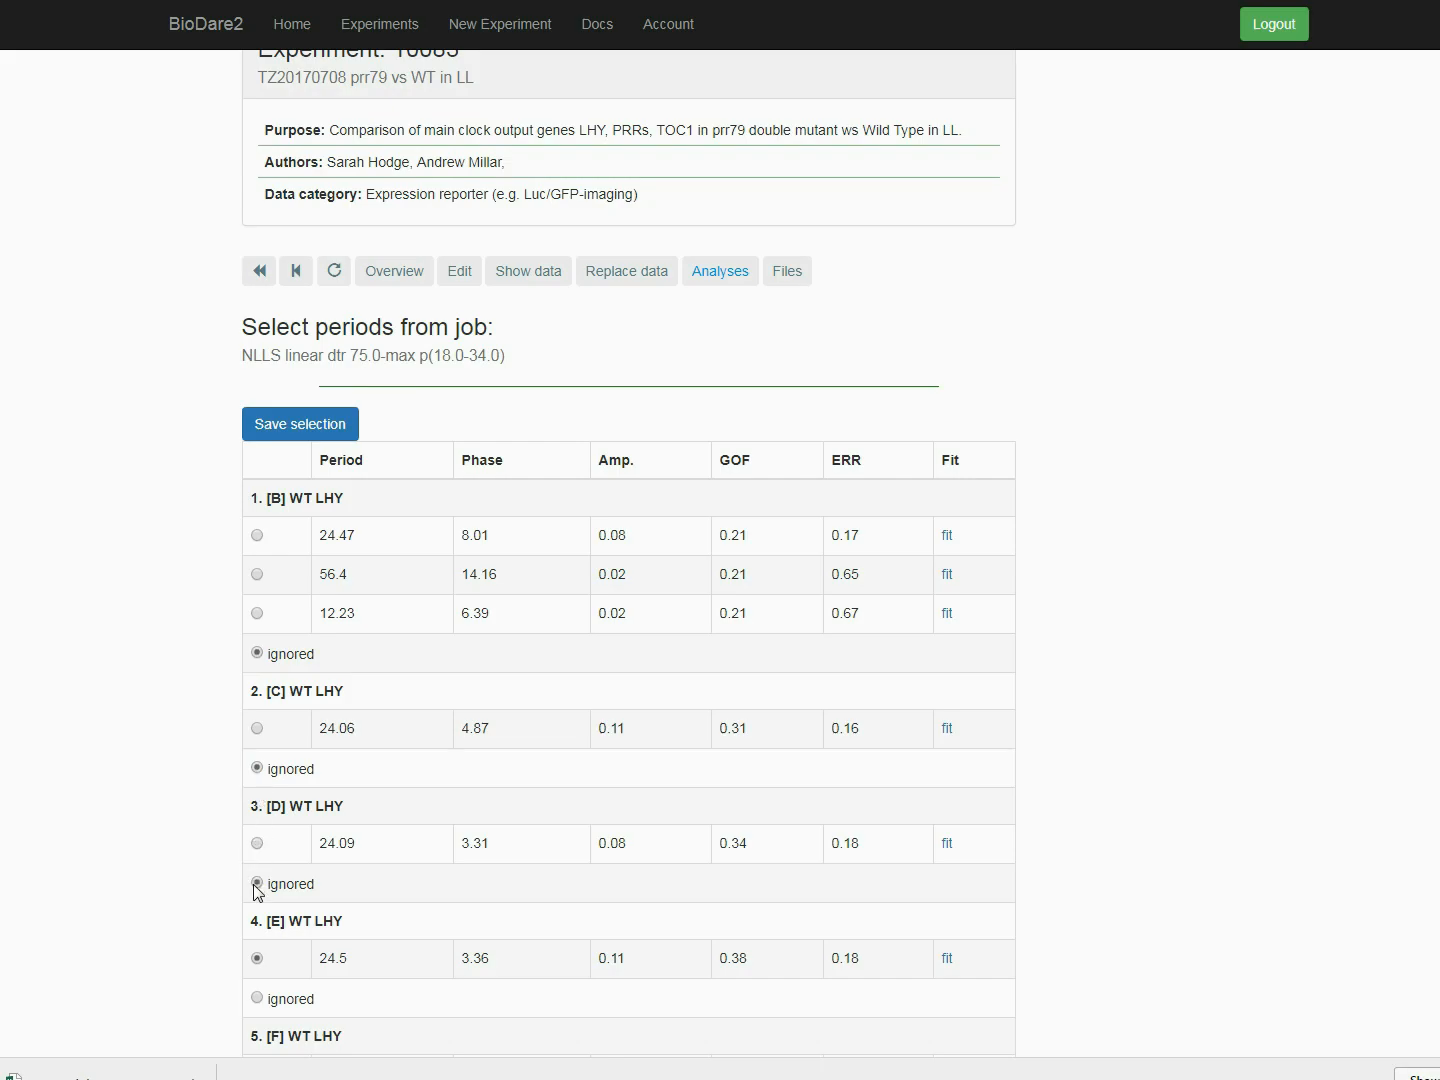
click(318, 423)
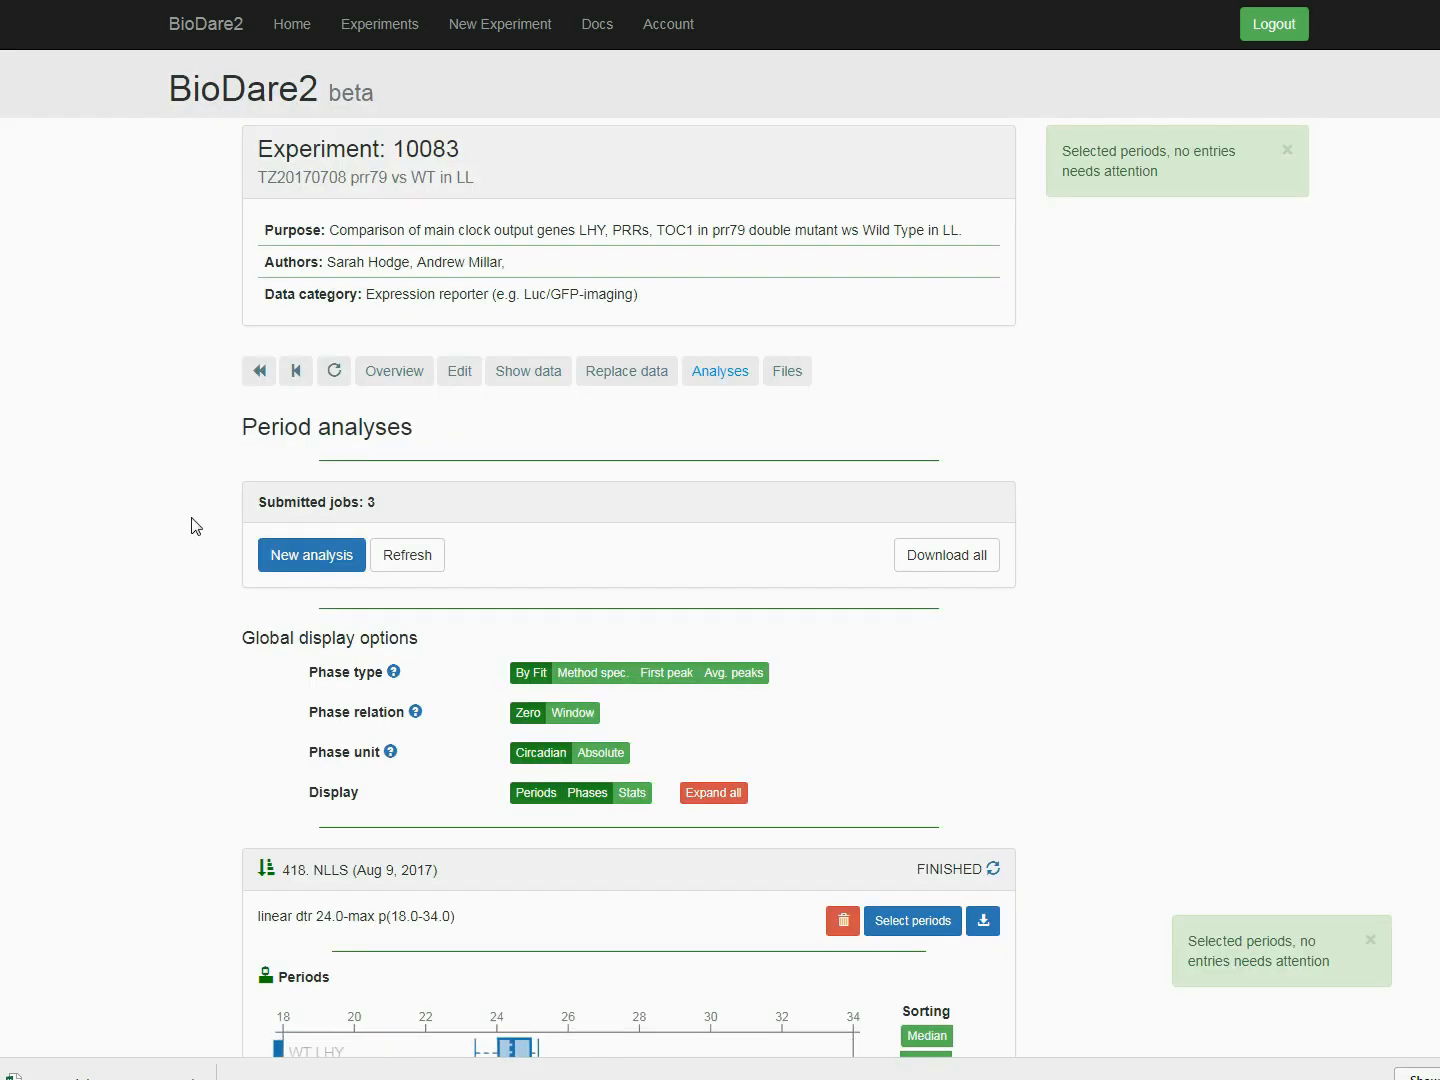
Step: Show the summary statistics of NLLS job 417 to check the replicate count for WT LHY
scroll(193, 526, down, 13)
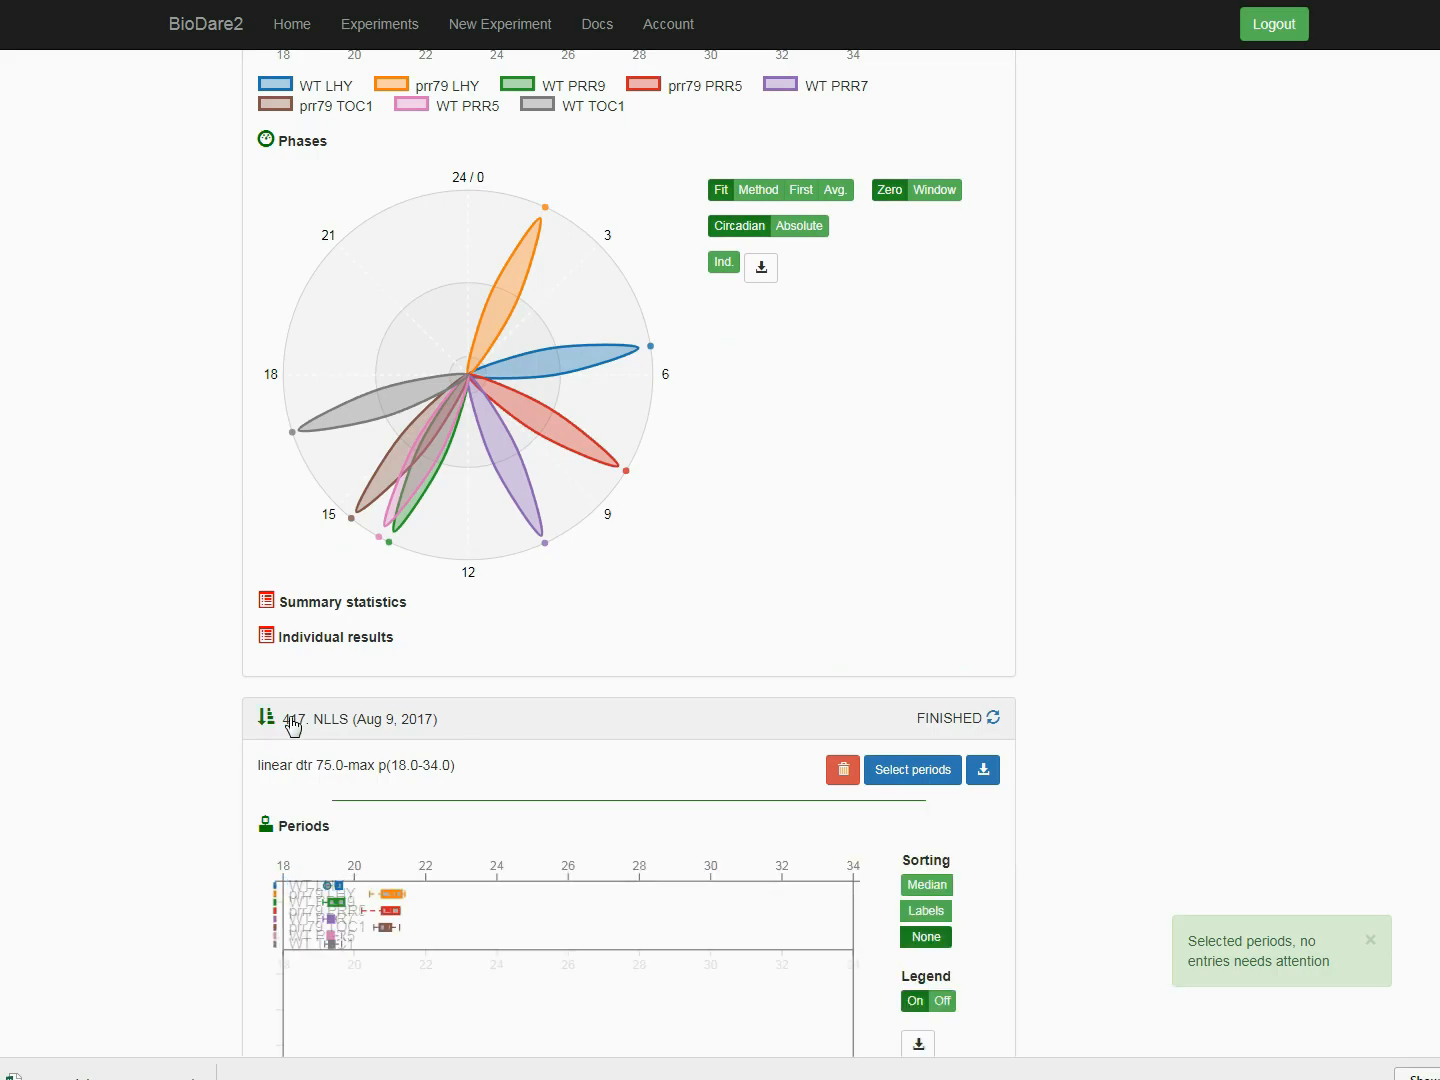
click(301, 839)
scroll(308, 833, down, 3)
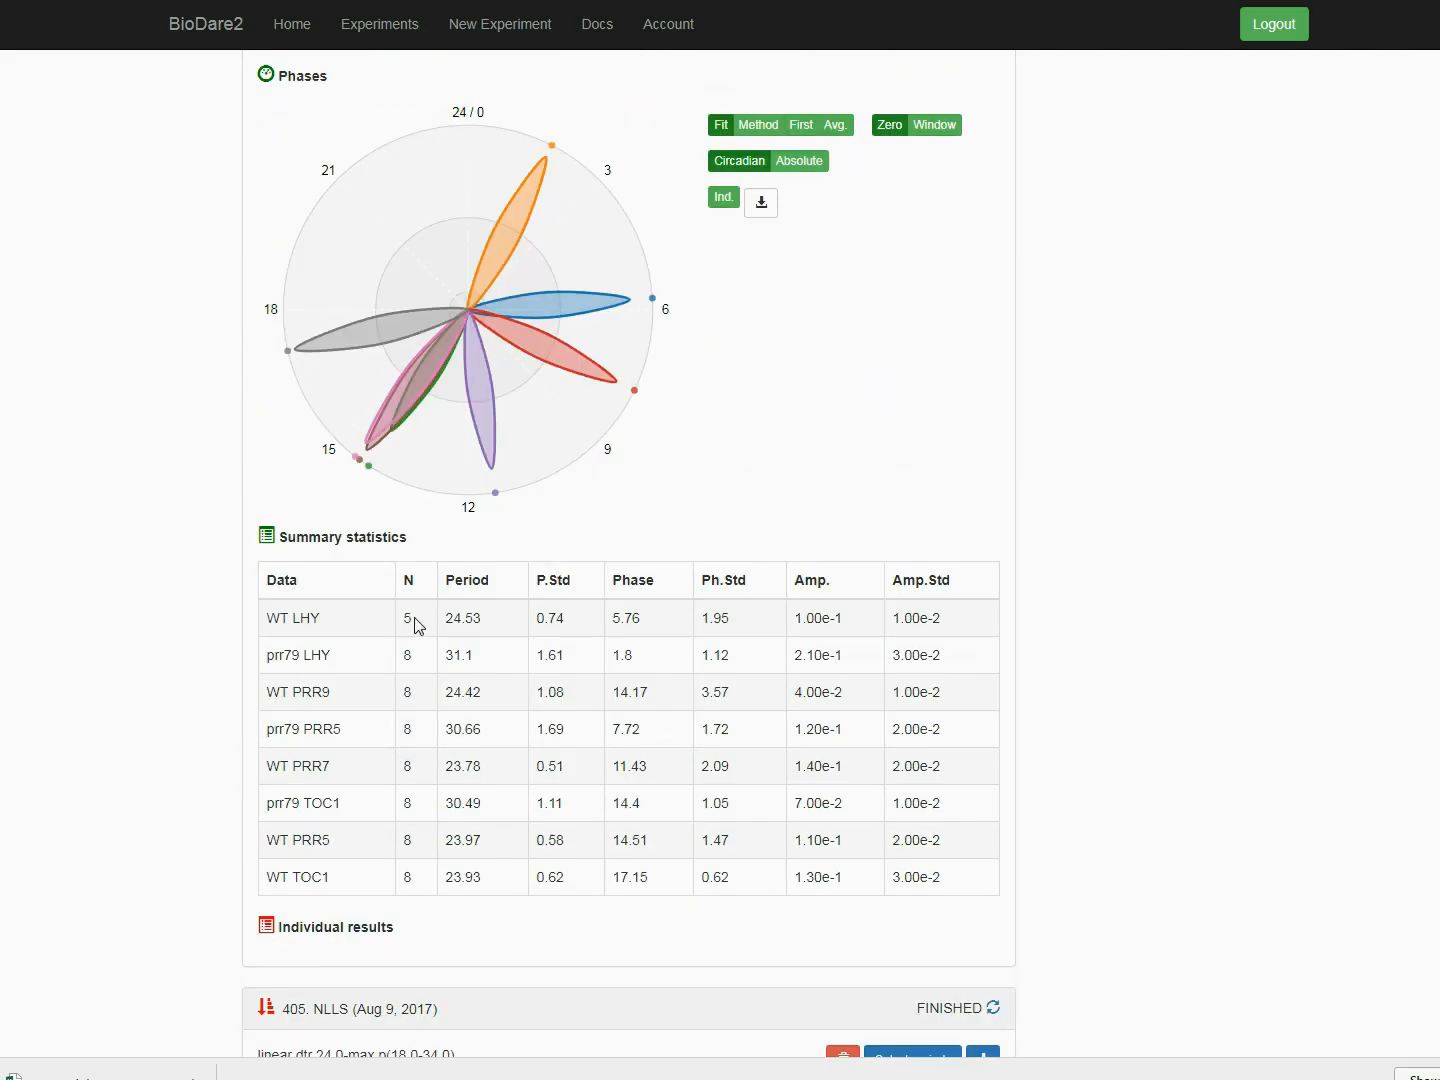
scroll(72, 553, up, 4)
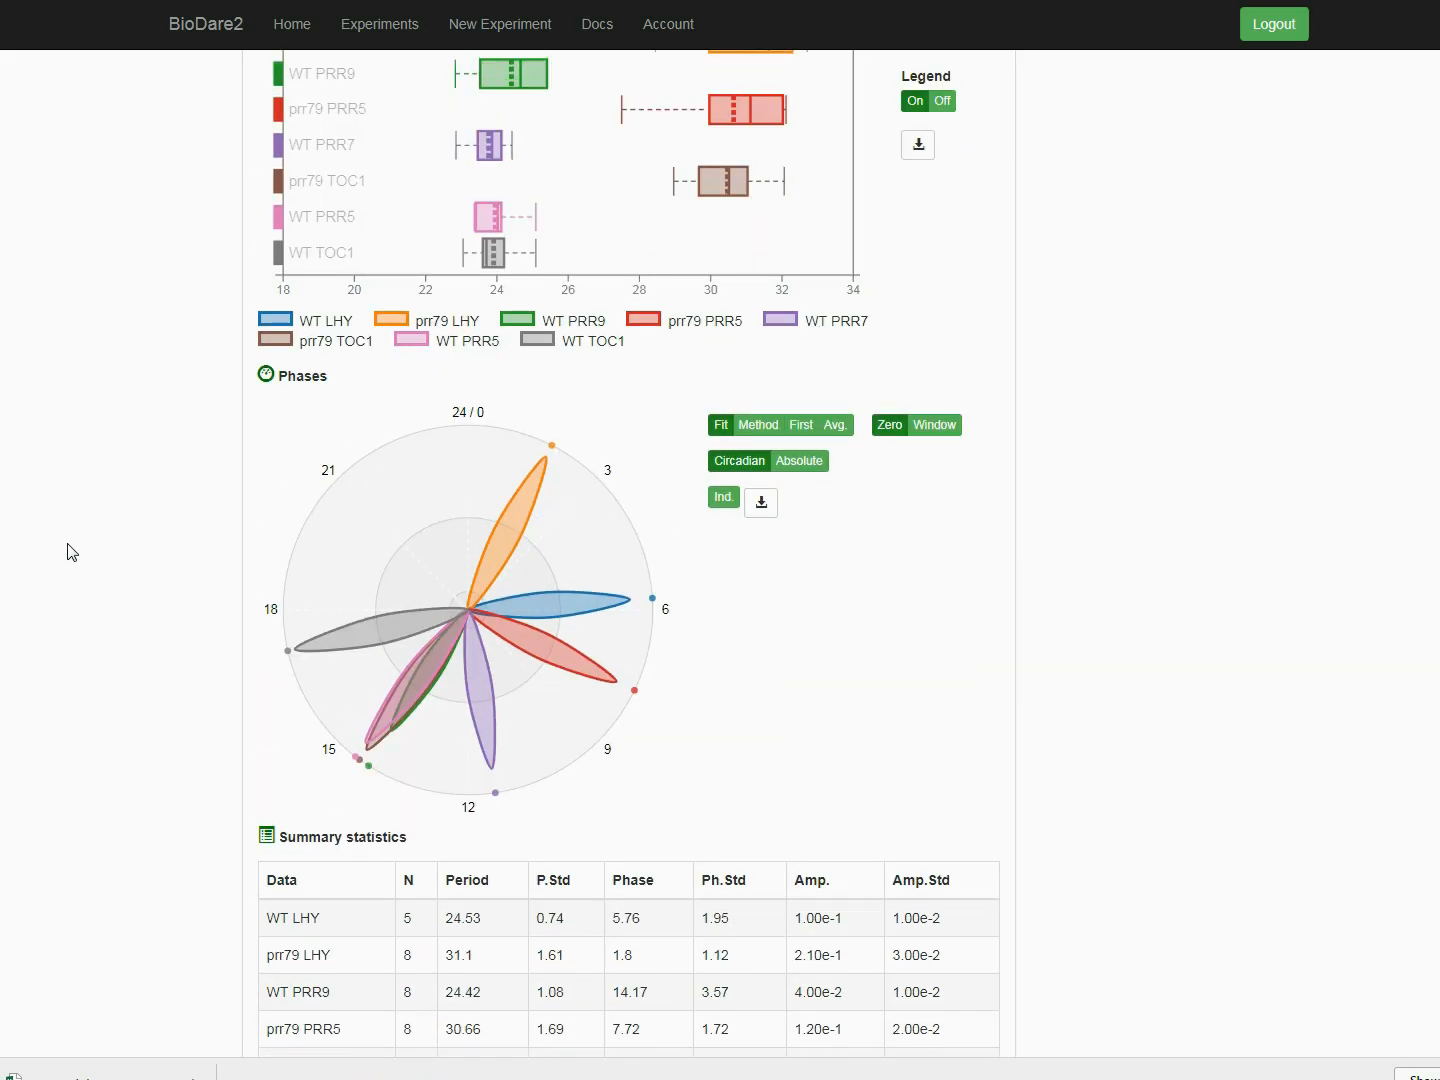